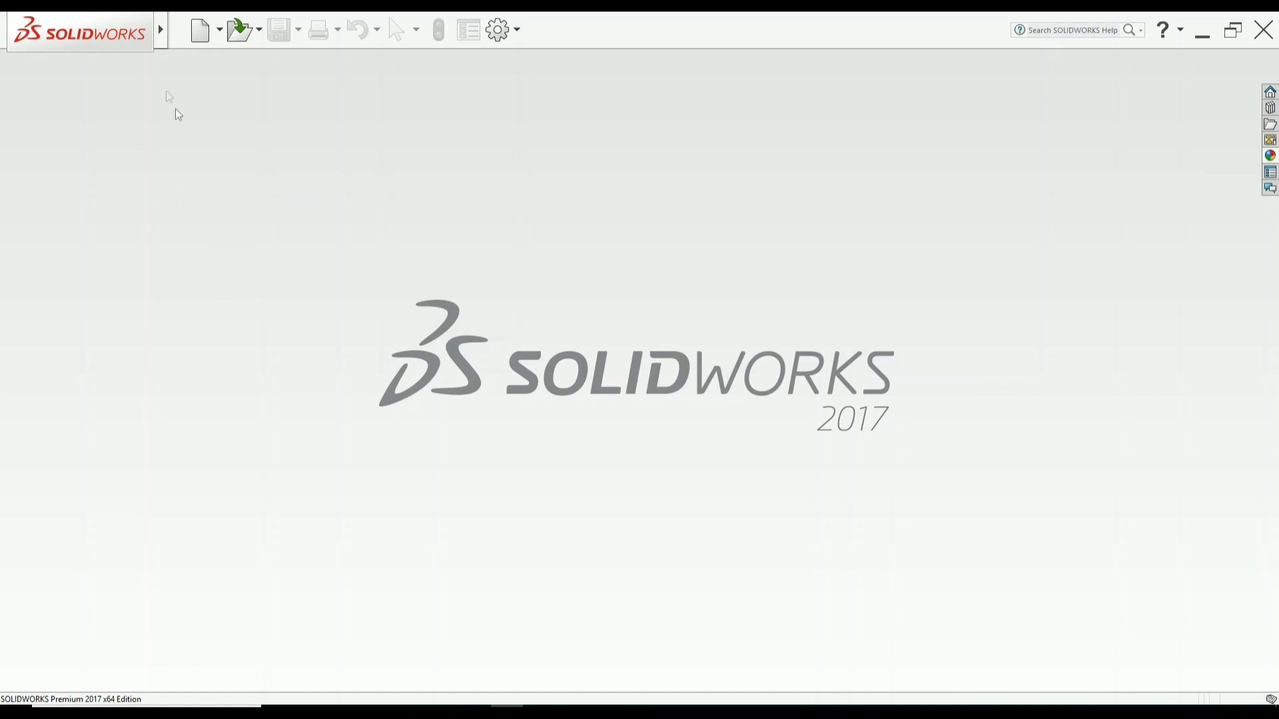
Create a new blank Part document (Part11)
{"action": "left_click", "coordinate": [200, 30]}
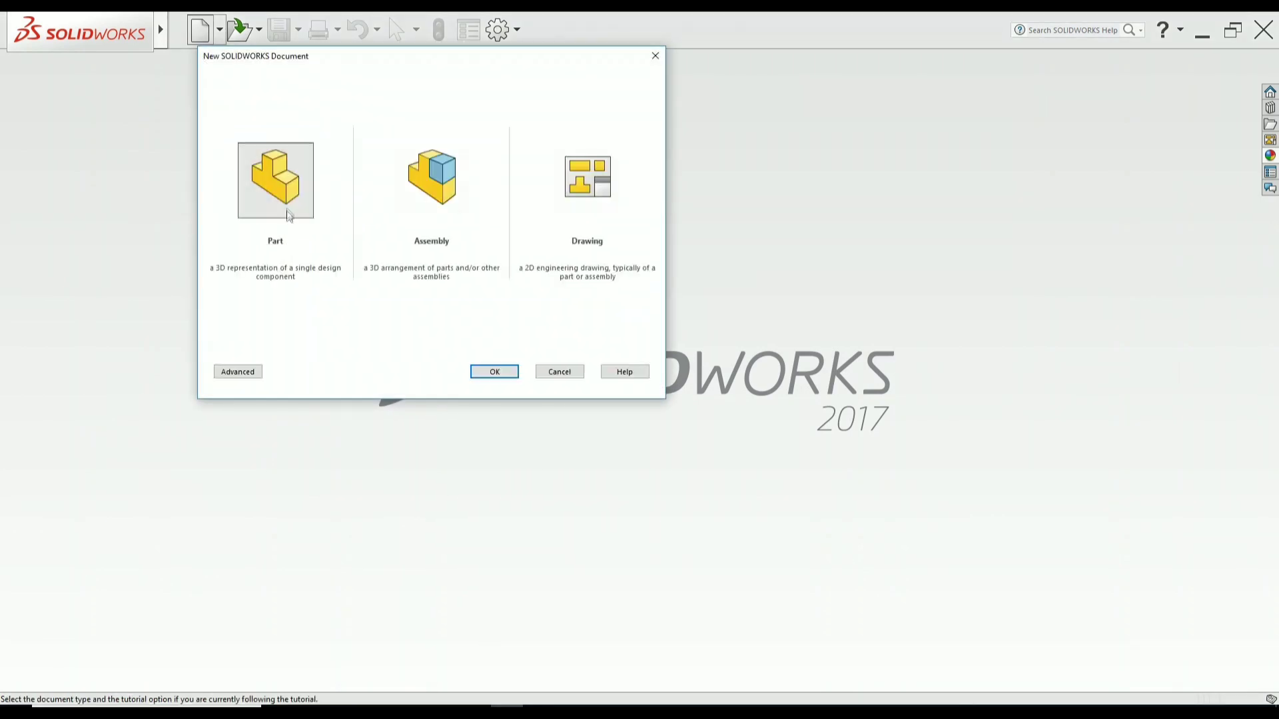
{"action": "left_click", "coordinate": [483, 374]}
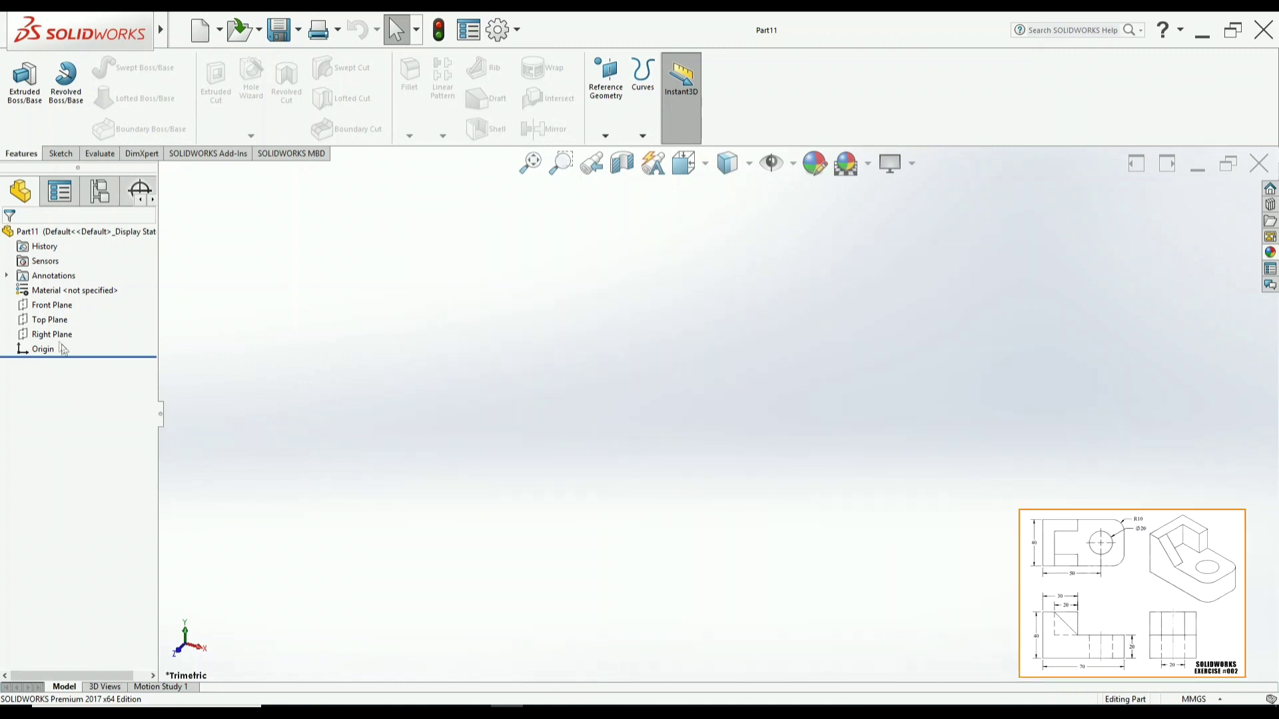
Sketch a corner rectangle on the Top Plane with its lower-left corner at the origin
{"action": "left_click", "coordinate": [50, 319]}
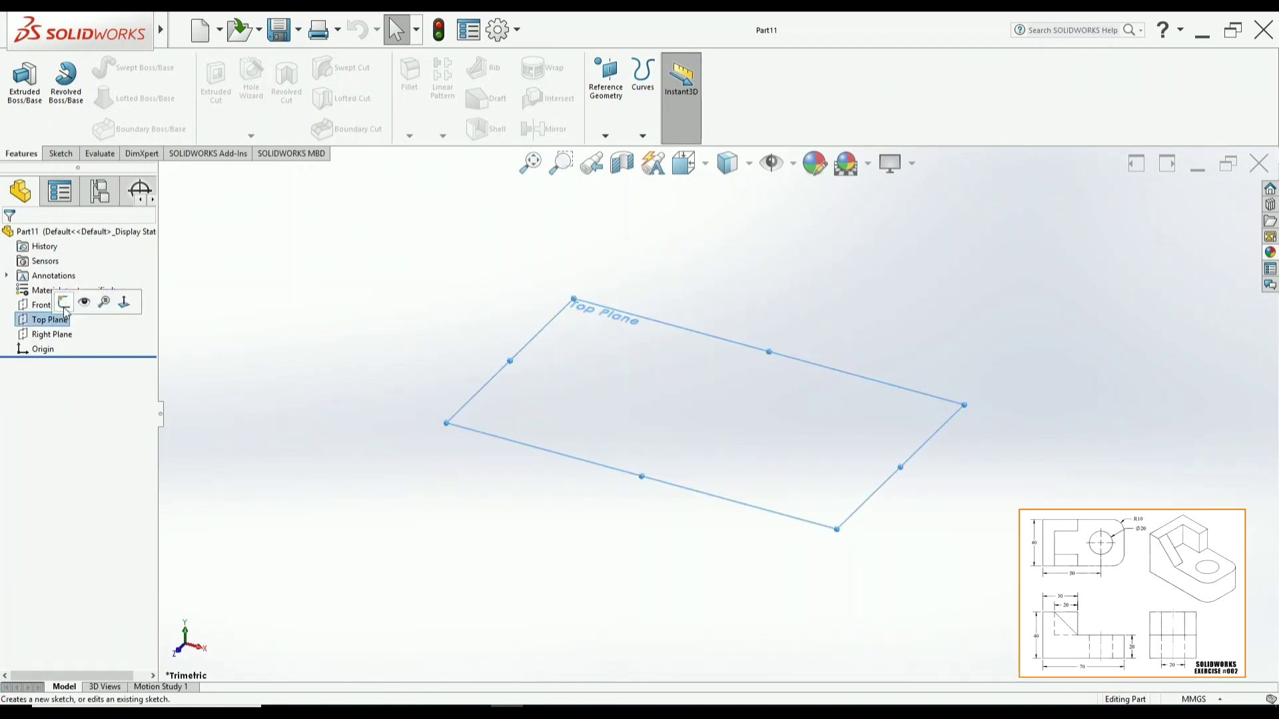
{"action": "left_click", "coordinate": [64, 303]}
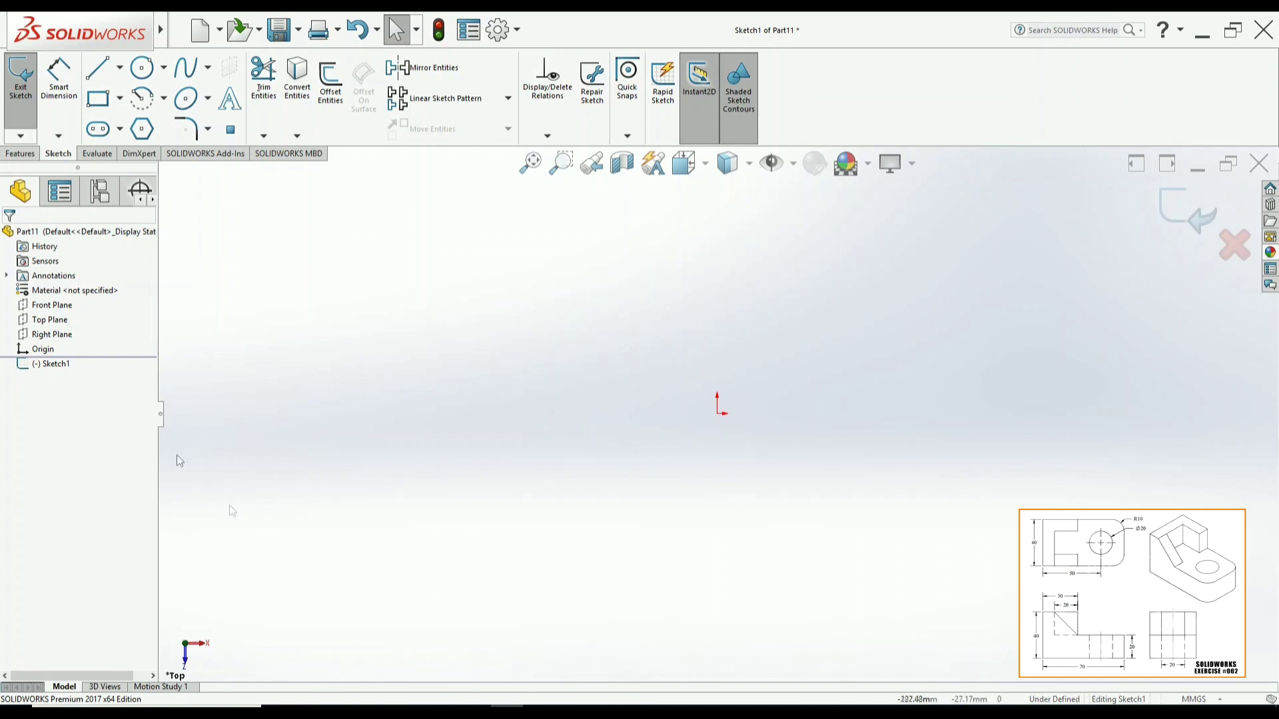
{"action": "left_click", "coordinate": [98, 98]}
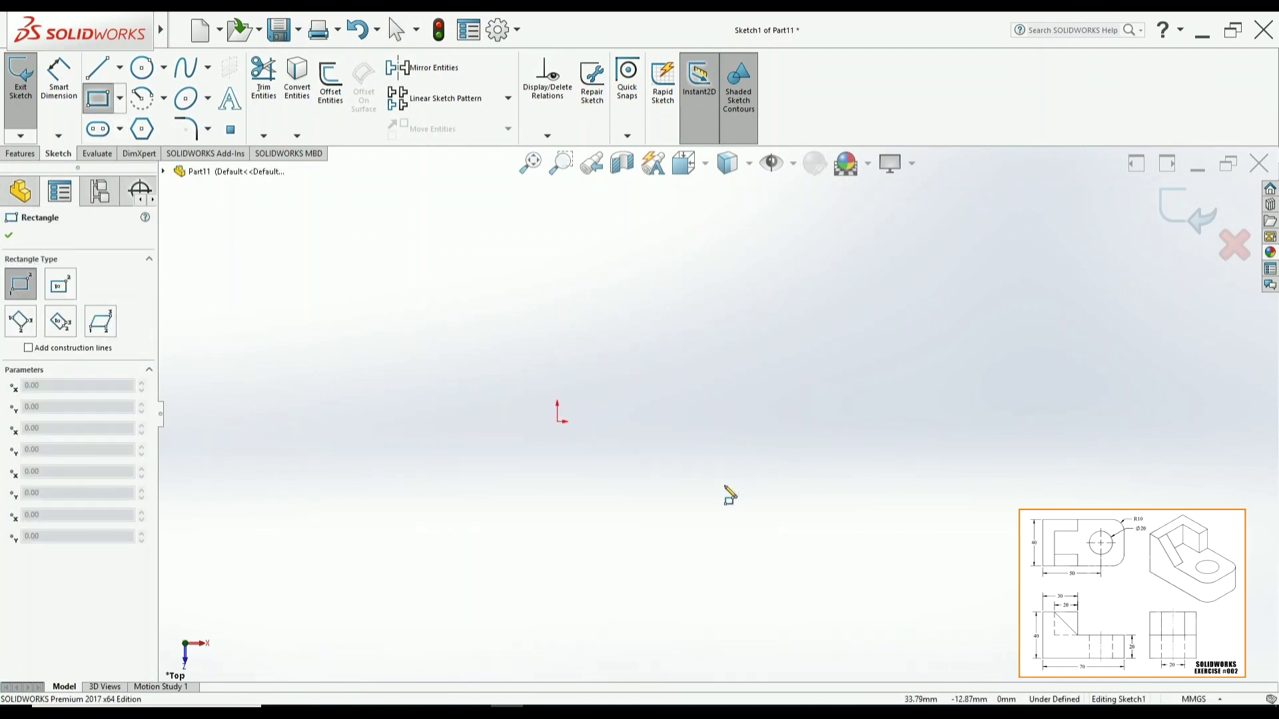
{"action": "scroll", "coordinate": [729, 496], "scroll_direction": "down", "scroll_amount": 3}
{"action": "scroll", "coordinate": [637, 386], "scroll_direction": "down", "scroll_amount": 2}
{"action": "scroll", "coordinate": [413, 445], "scroll_direction": "down", "scroll_amount": 2}
{"action": "left_click", "coordinate": [370, 396]}
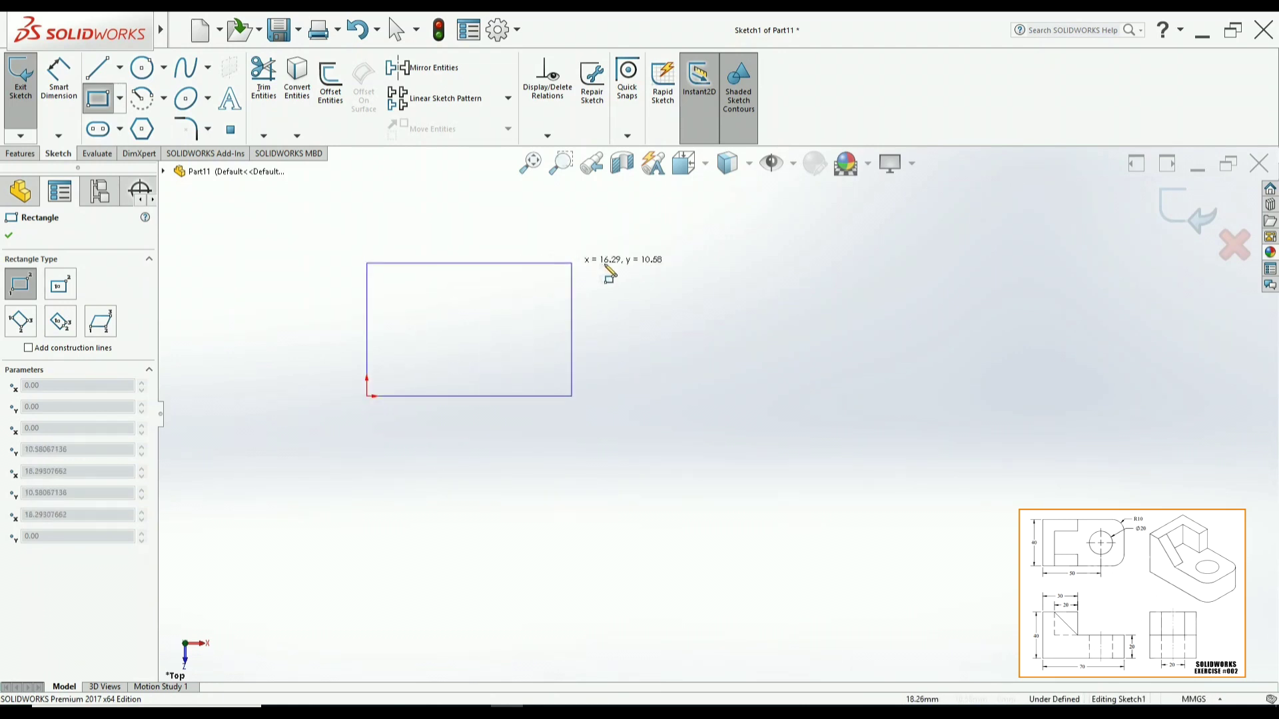
{"action": "left_click", "coordinate": [661, 248]}
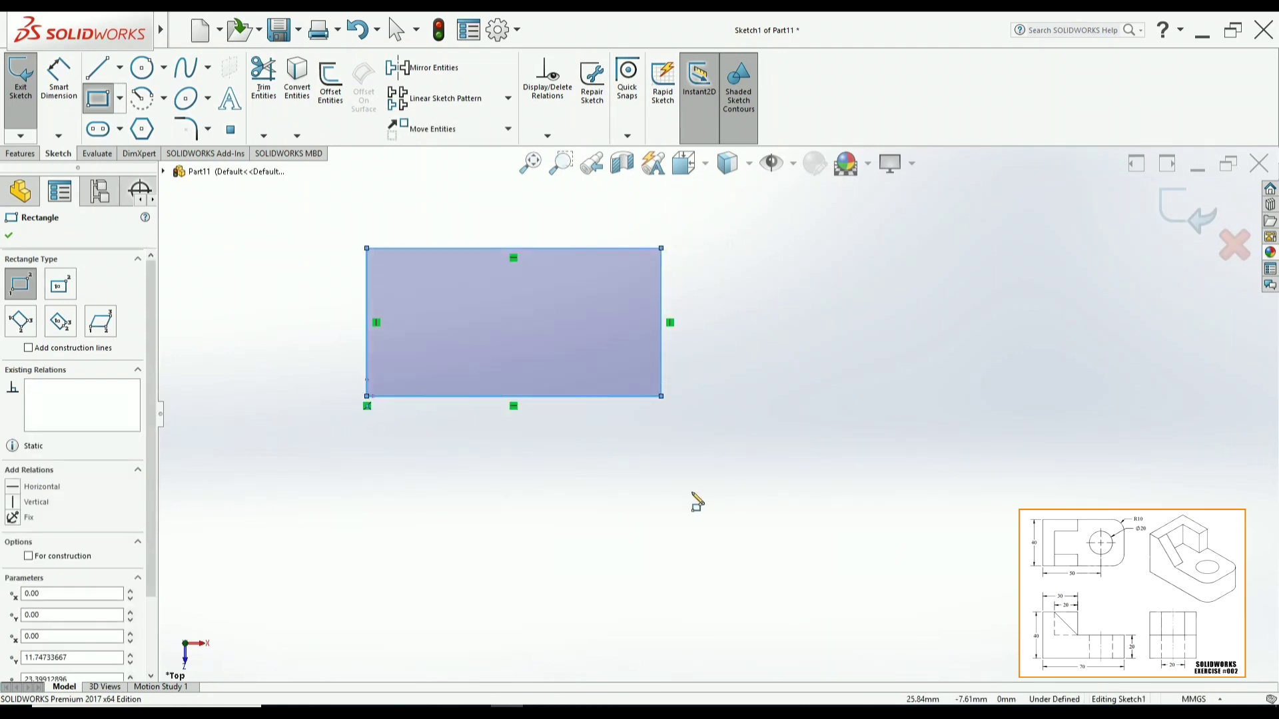
{"action": "right_click", "coordinate": [693, 495]}
{"action": "left_click", "coordinate": [726, 501]}
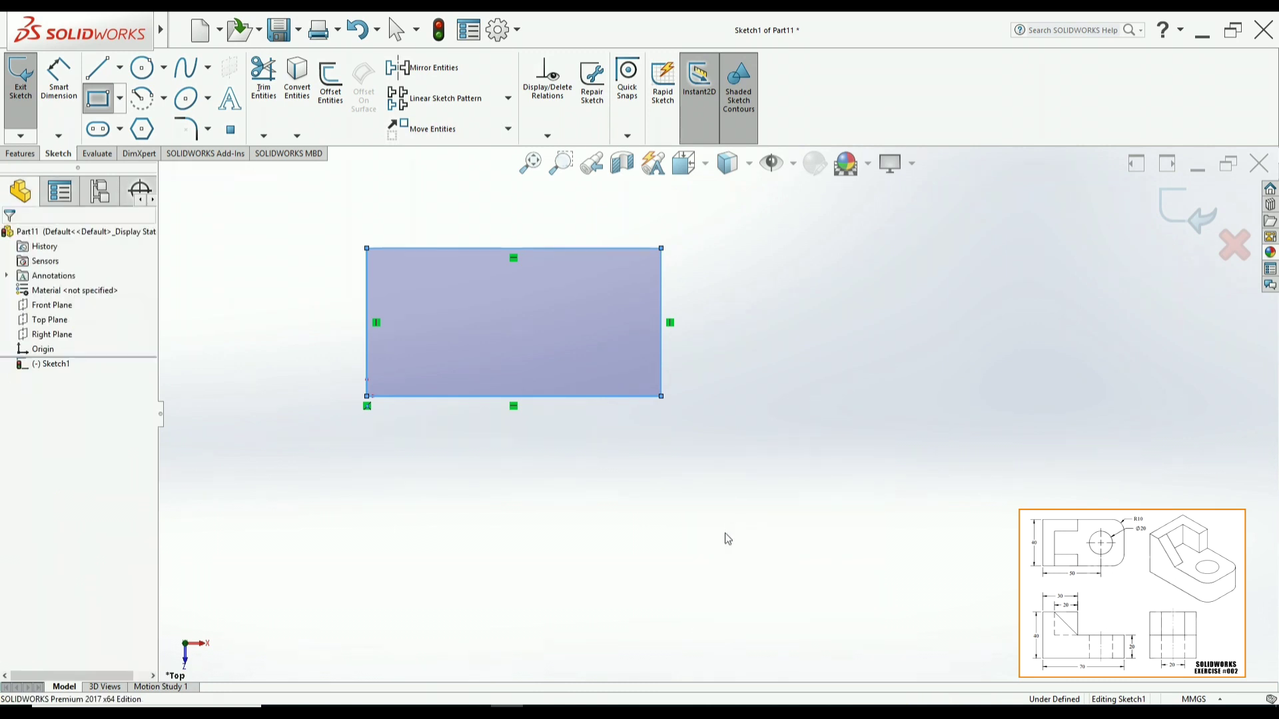
Dimension the rectangle's bottom edge to 70 mm and its left edge to 40 mm
{"action": "left_click", "coordinate": [65, 81]}
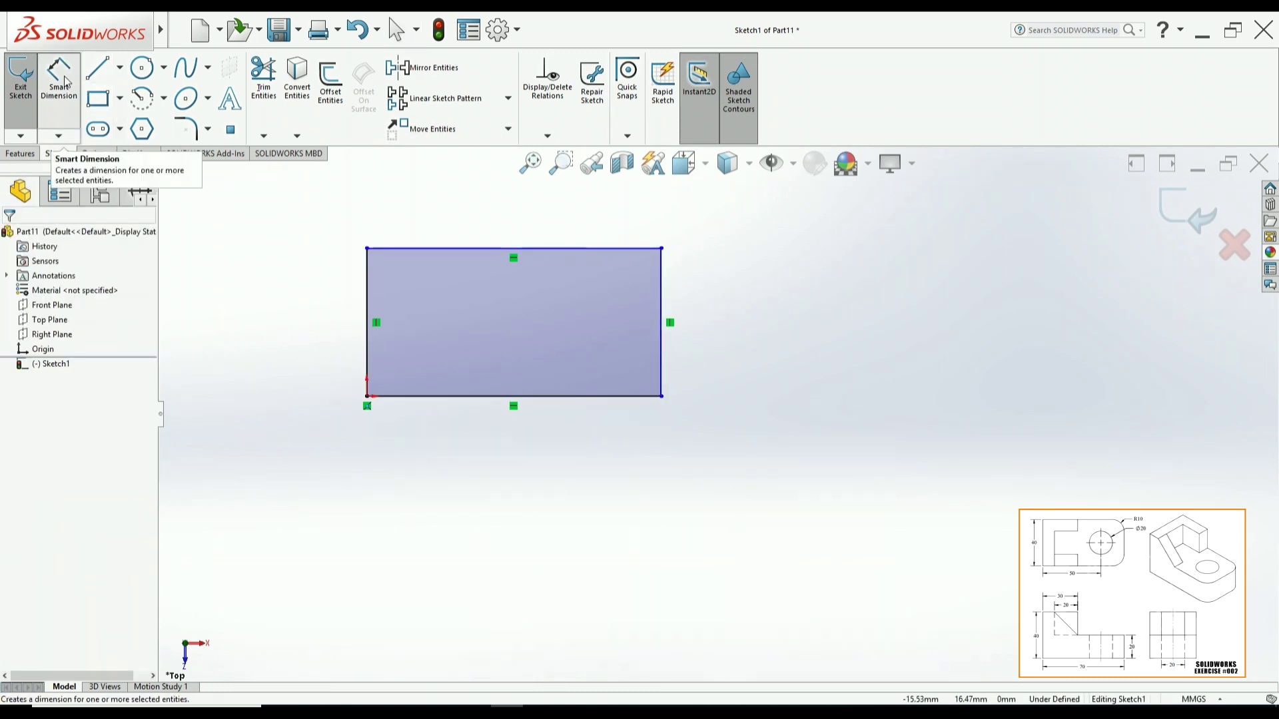
{"action": "left_click", "coordinate": [424, 401]}
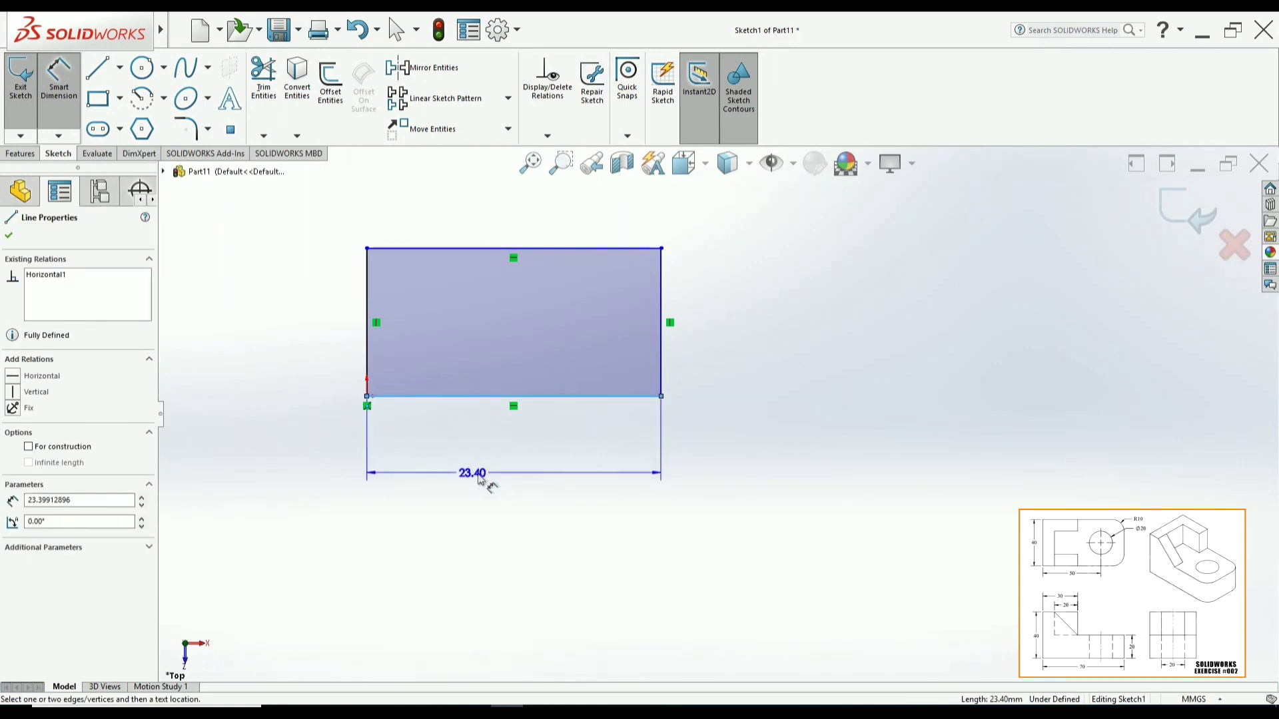
{"action": "left_click", "coordinate": [496, 481]}
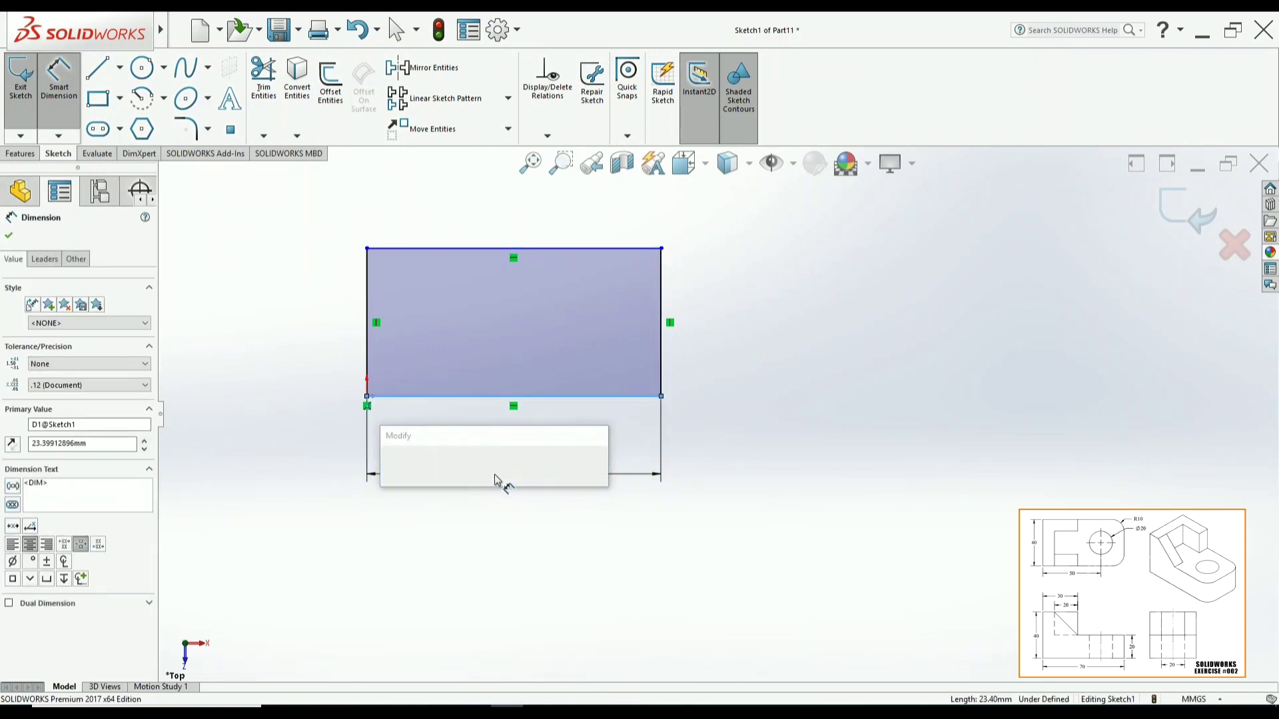
{"action": "type", "text": "70"}
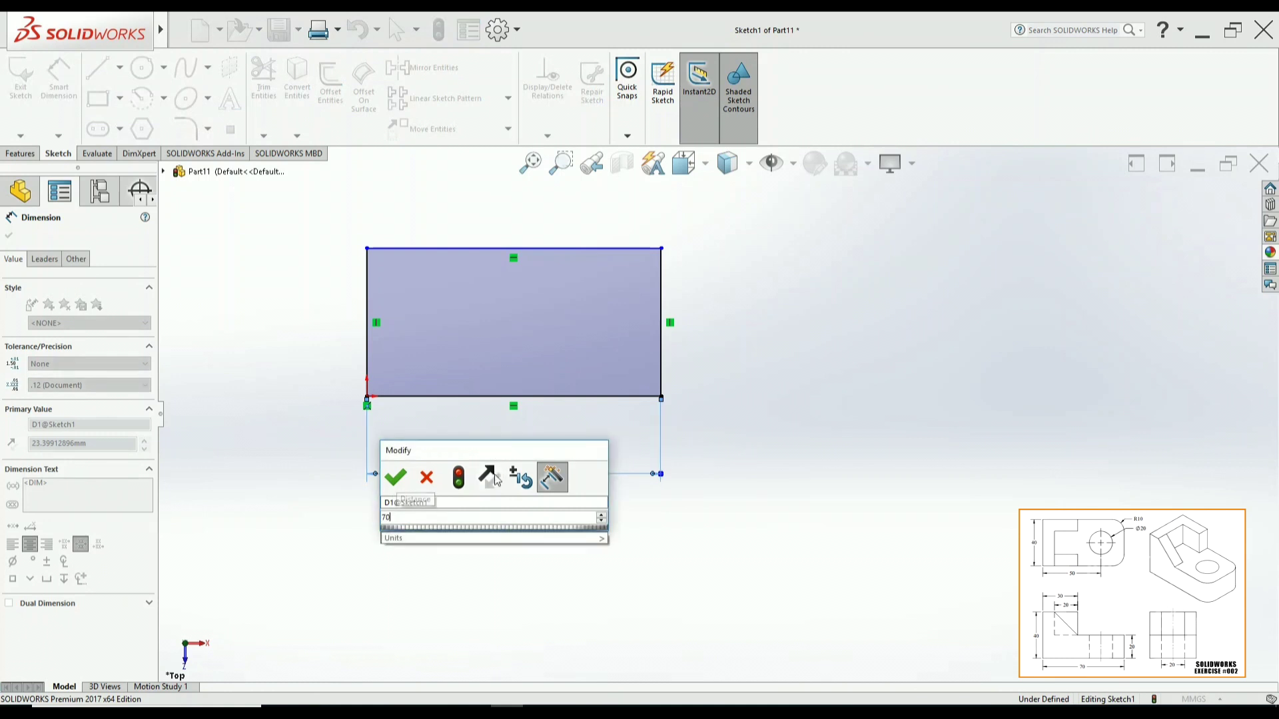
{"action": "key", "text": "Return"}
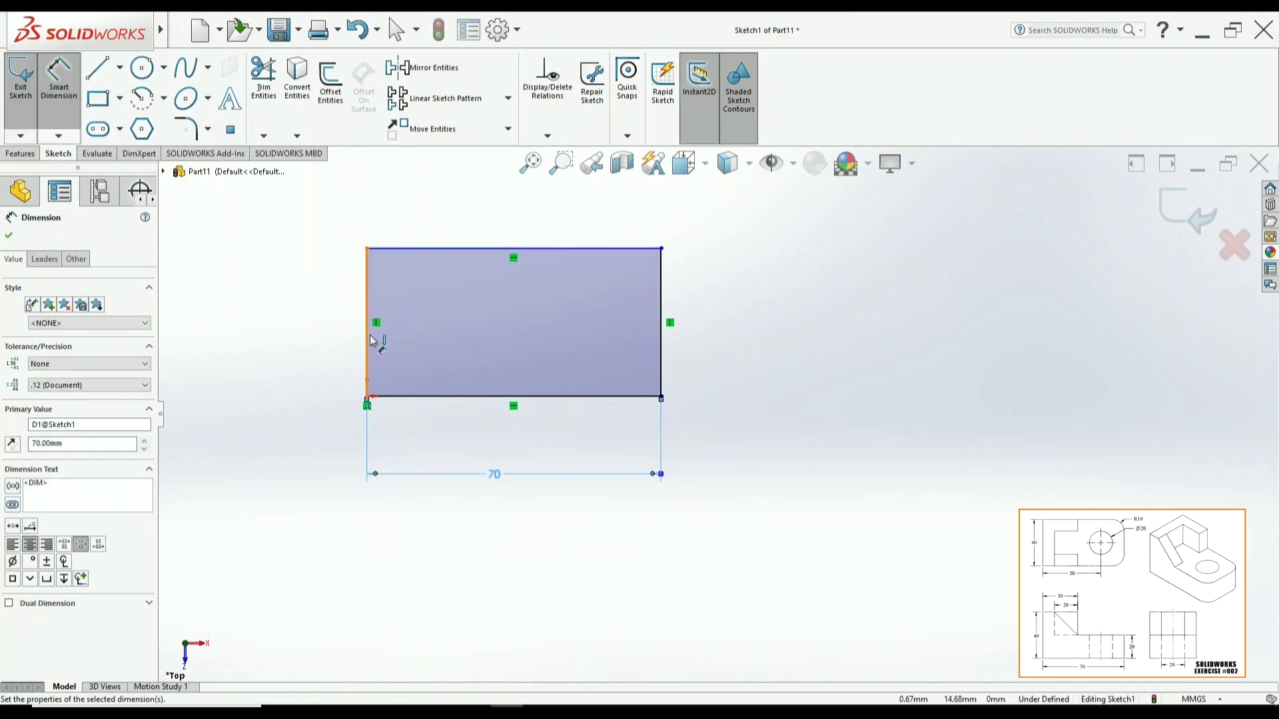
{"action": "left_click", "coordinate": [366, 323]}
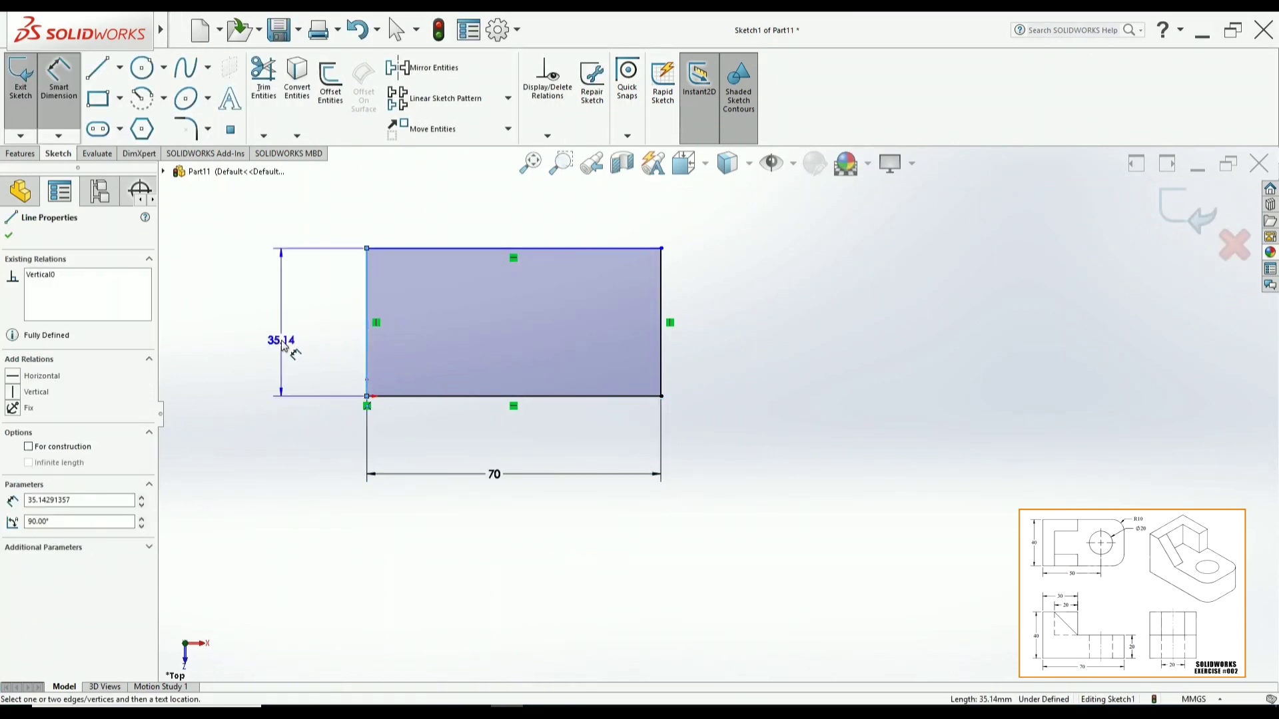
{"action": "left_click", "coordinate": [282, 344]}
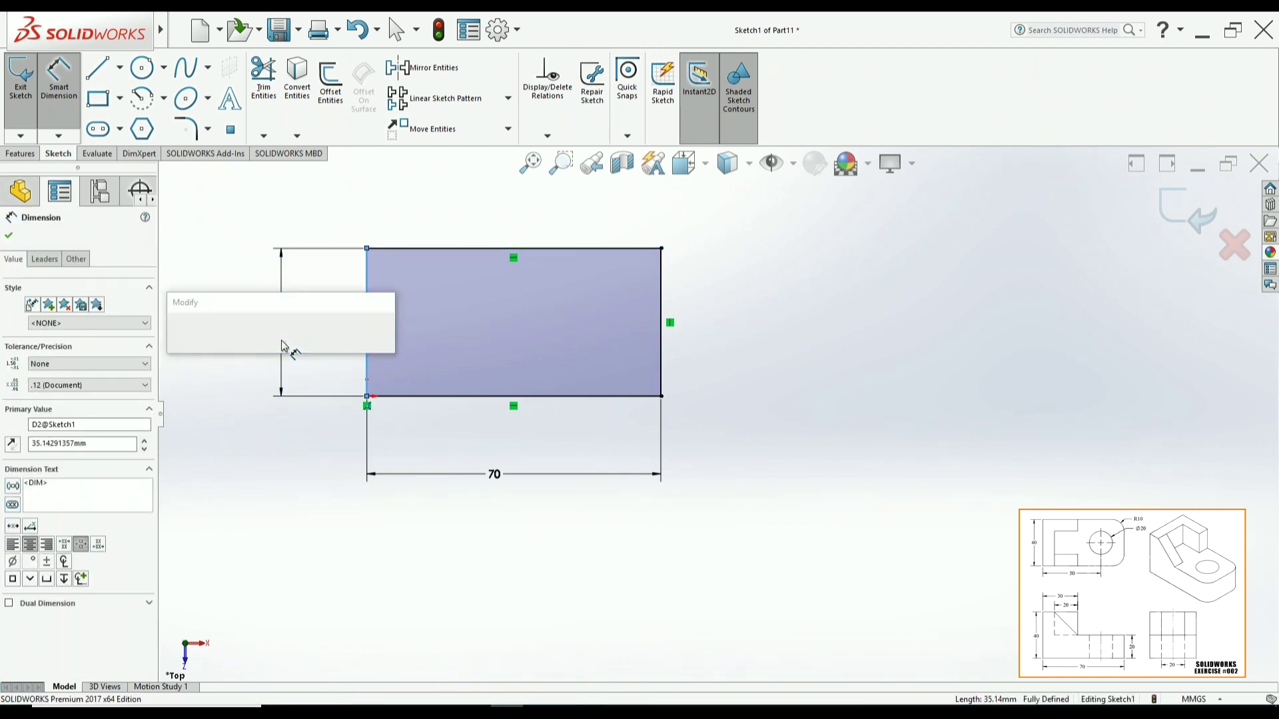
{"action": "type", "text": "40"}
{"action": "key", "text": "Return"}
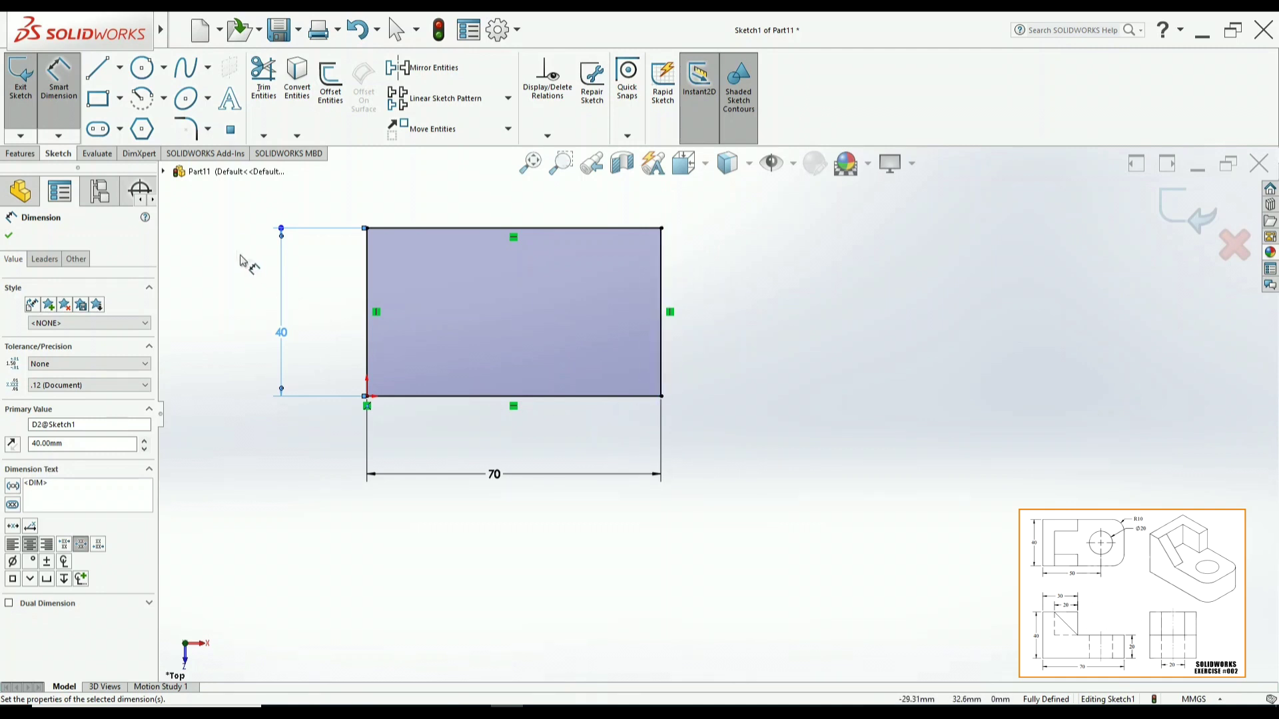
Round the rectangle's two right-hand corners with 10 mm sketch fillets
{"action": "left_click", "coordinate": [190, 132]}
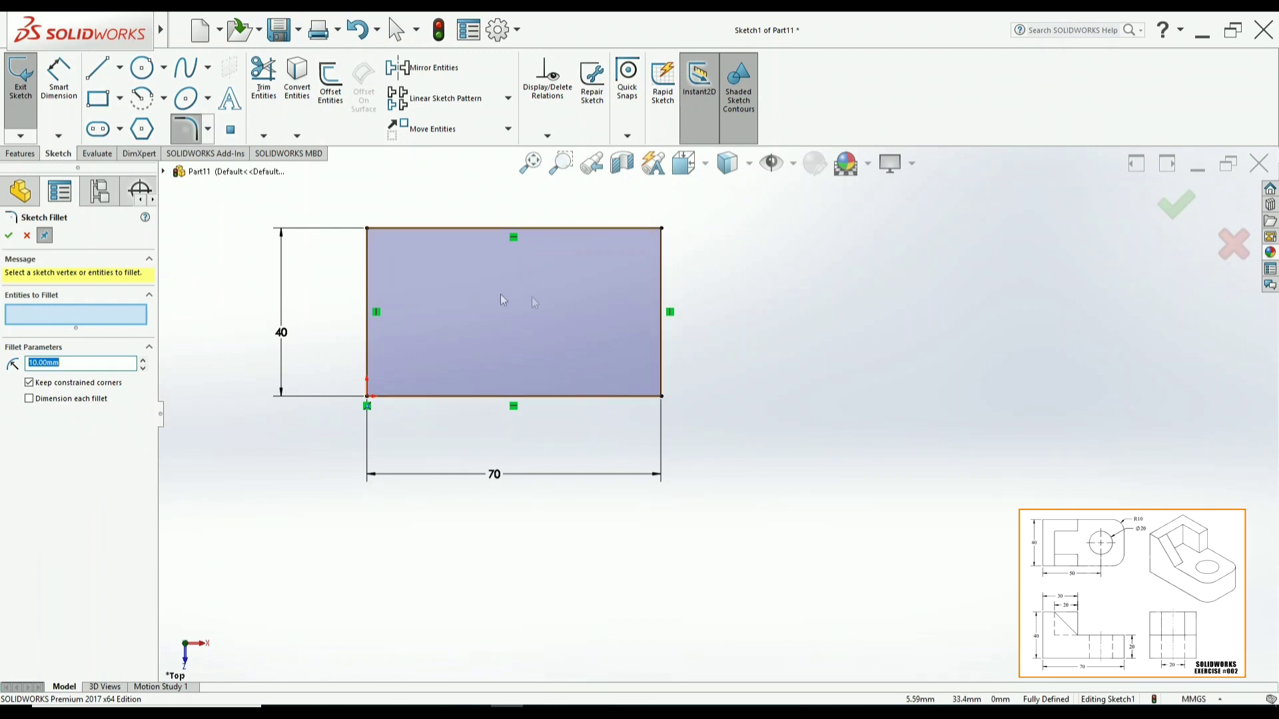
{"action": "left_click_drag", "start_coordinate": [636, 213], "coordinate": [728, 472]}
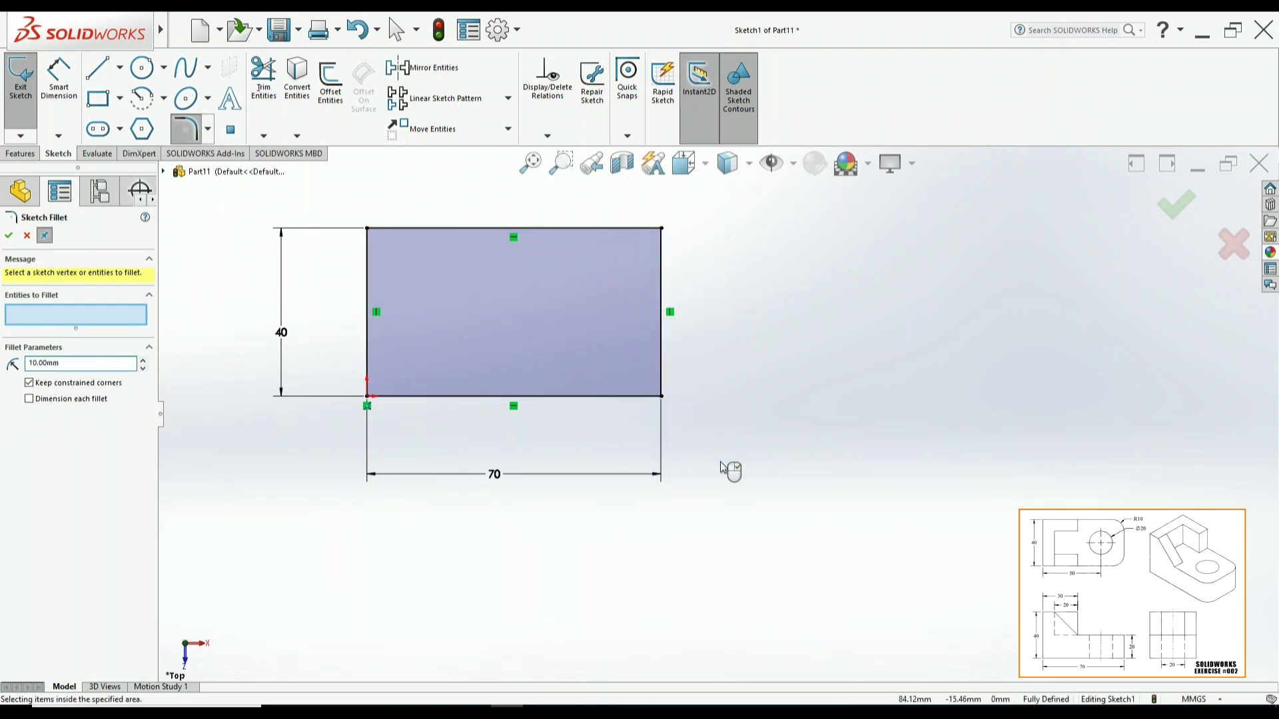
{"action": "left_click", "coordinate": [9, 235]}
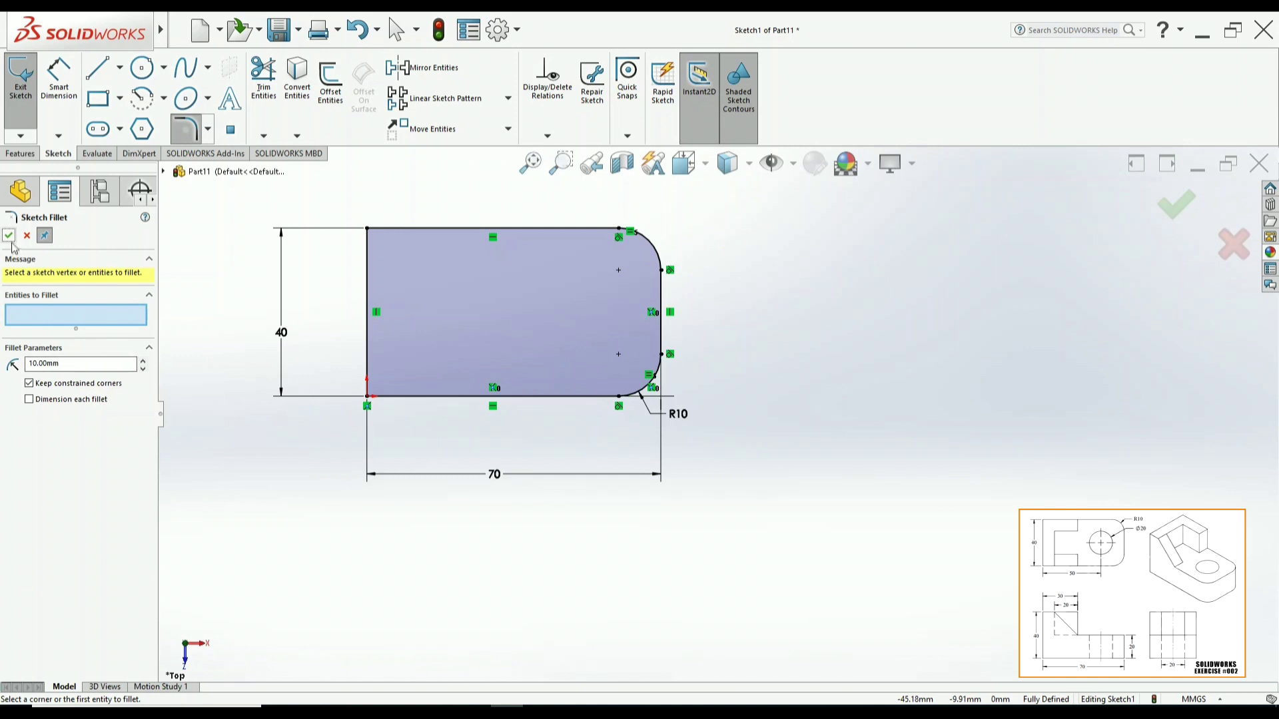
{"action": "key", "text": "Escape"}
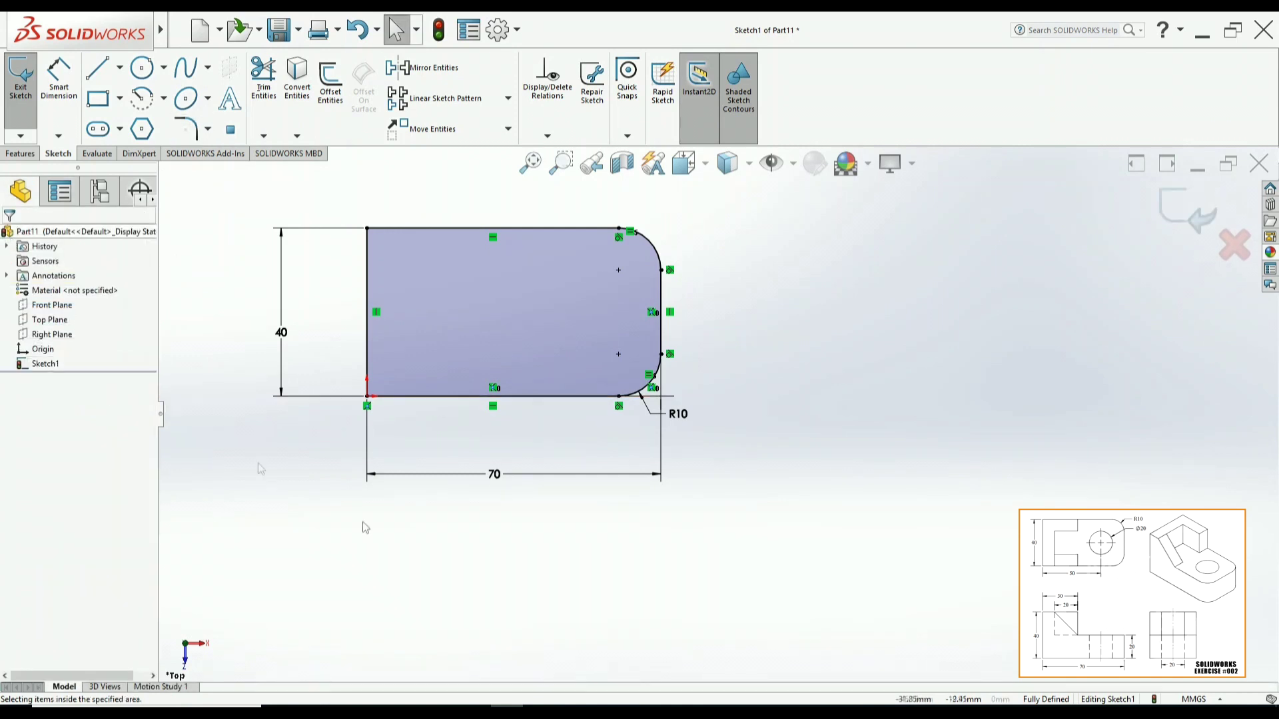
Extrude the filleted sketch to a 20 mm blind depth as Boss-Extrude1
{"action": "left_click", "coordinate": [1189, 212]}
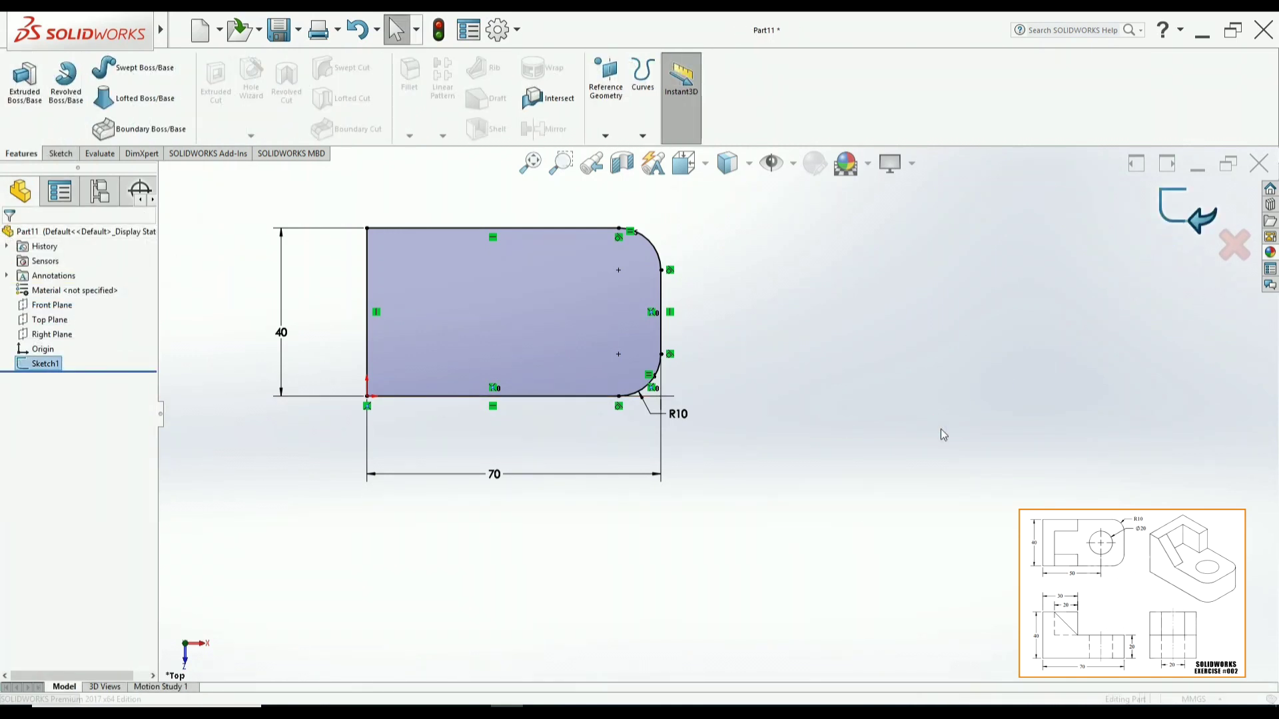
{"action": "left_click", "coordinate": [42, 132]}
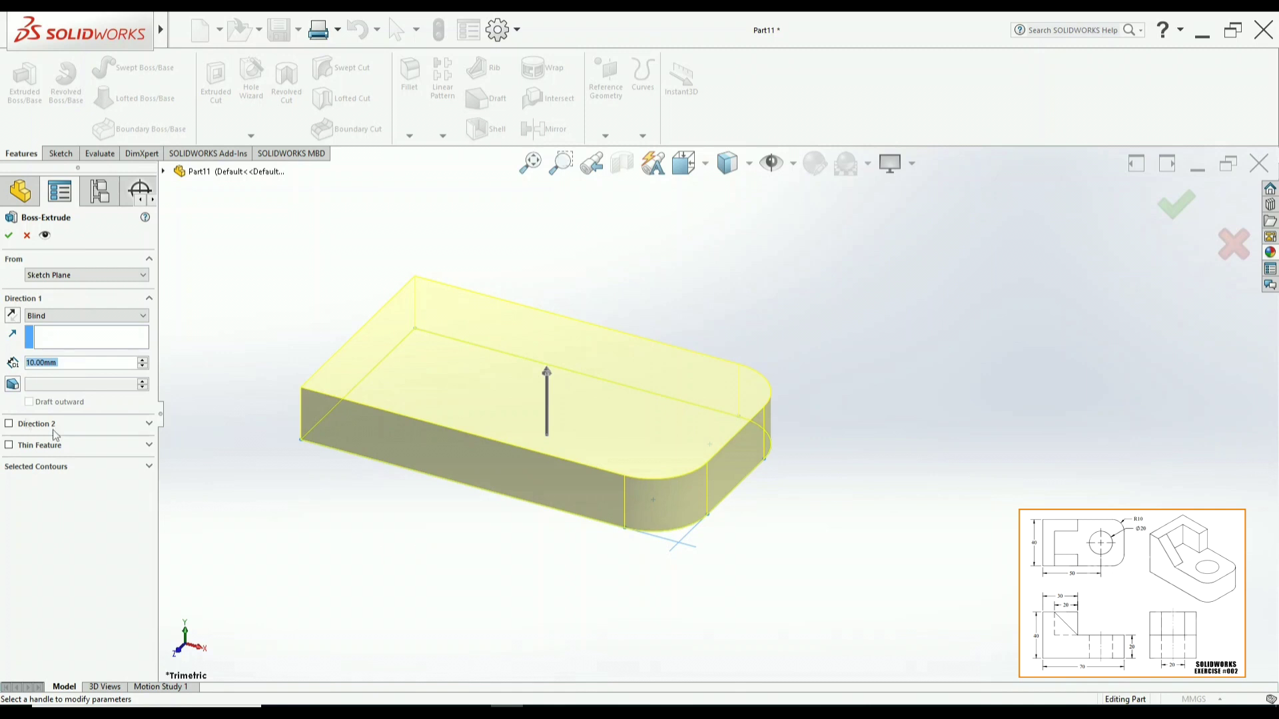
{"action": "left_click", "coordinate": [143, 361]}
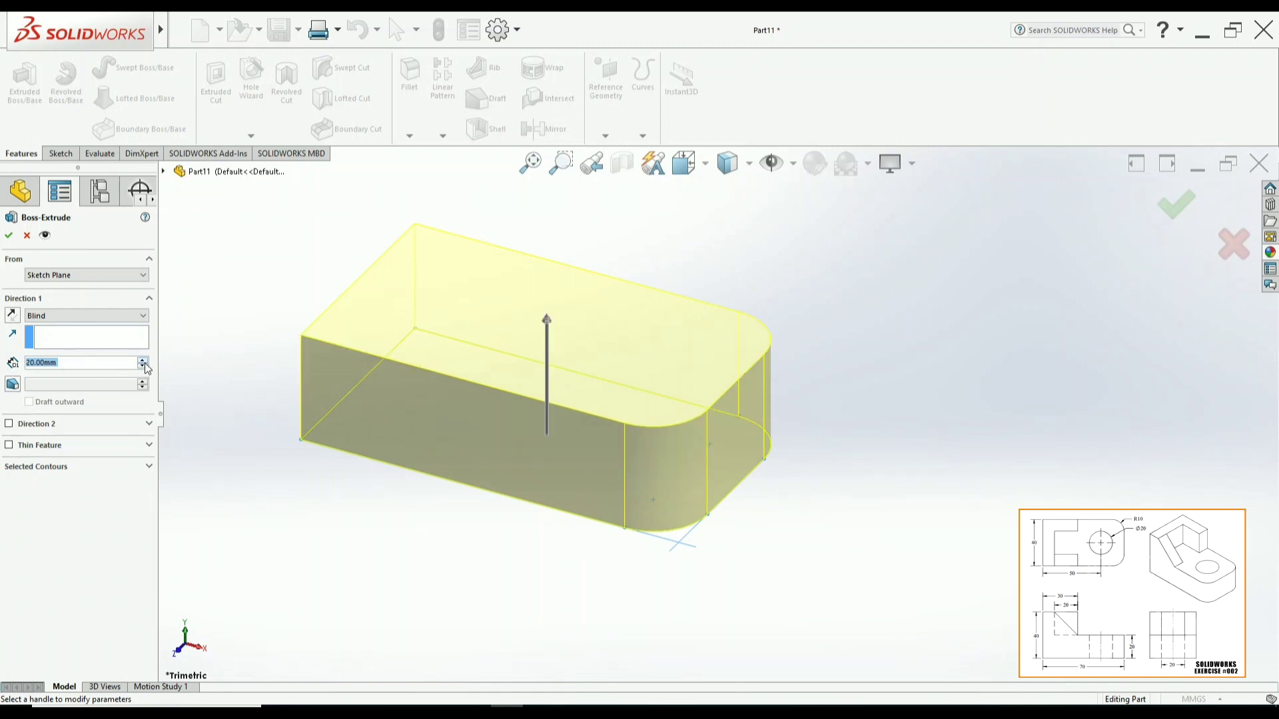
{"action": "left_click", "coordinate": [9, 235]}
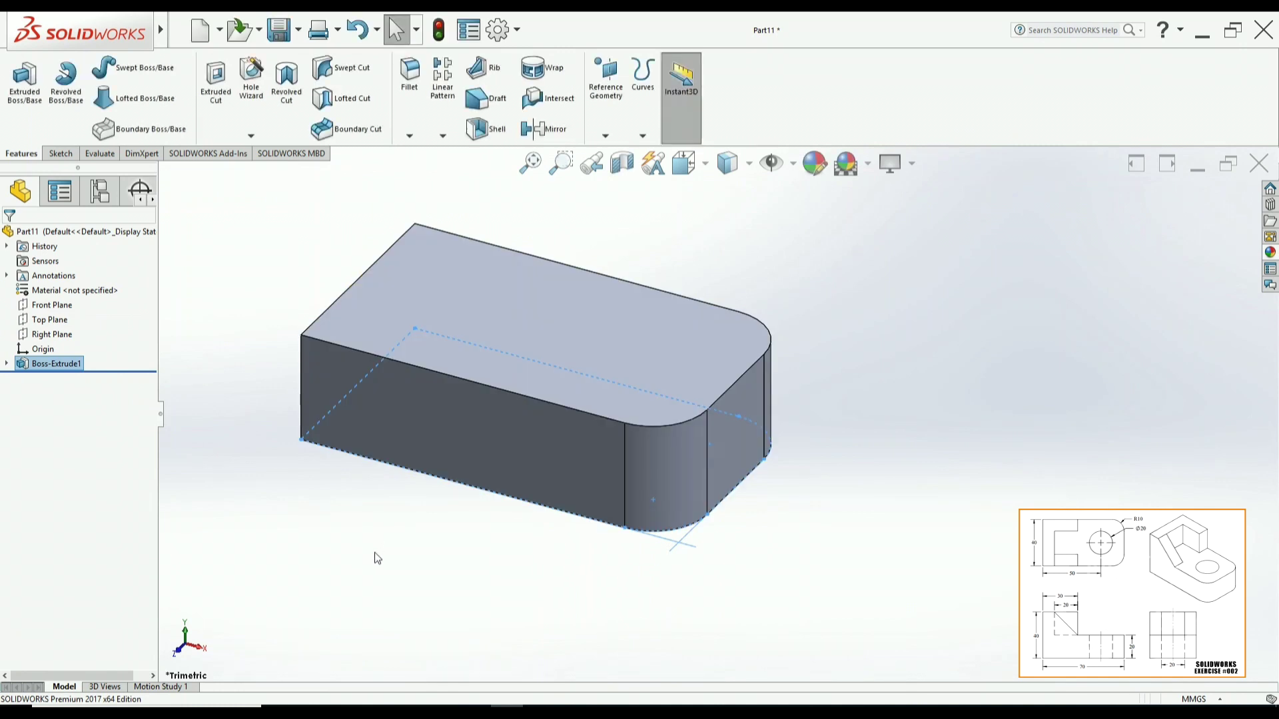
{"action": "left_click", "coordinate": [374, 555]}
{"action": "scroll", "coordinate": [375, 553], "scroll_direction": "down", "scroll_amount": 5}
{"action": "scroll", "coordinate": [725, 399], "scroll_direction": "up", "scroll_amount": 3}
{"action": "scroll", "coordinate": [706, 401], "scroll_direction": "up", "scroll_amount": 2}
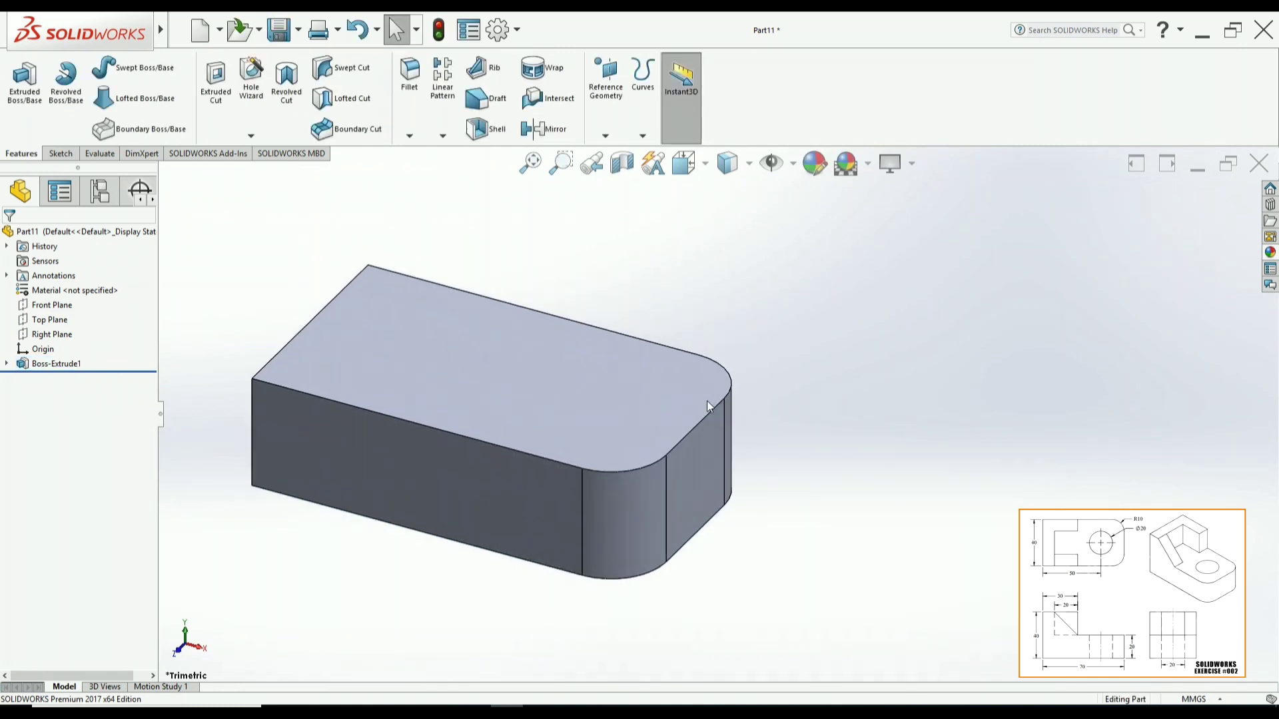
{"action": "scroll", "coordinate": [706, 401], "scroll_direction": "down", "scroll_amount": 2}
{"action": "scroll", "coordinate": [616, 369], "scroll_direction": "up", "scroll_amount": 3}
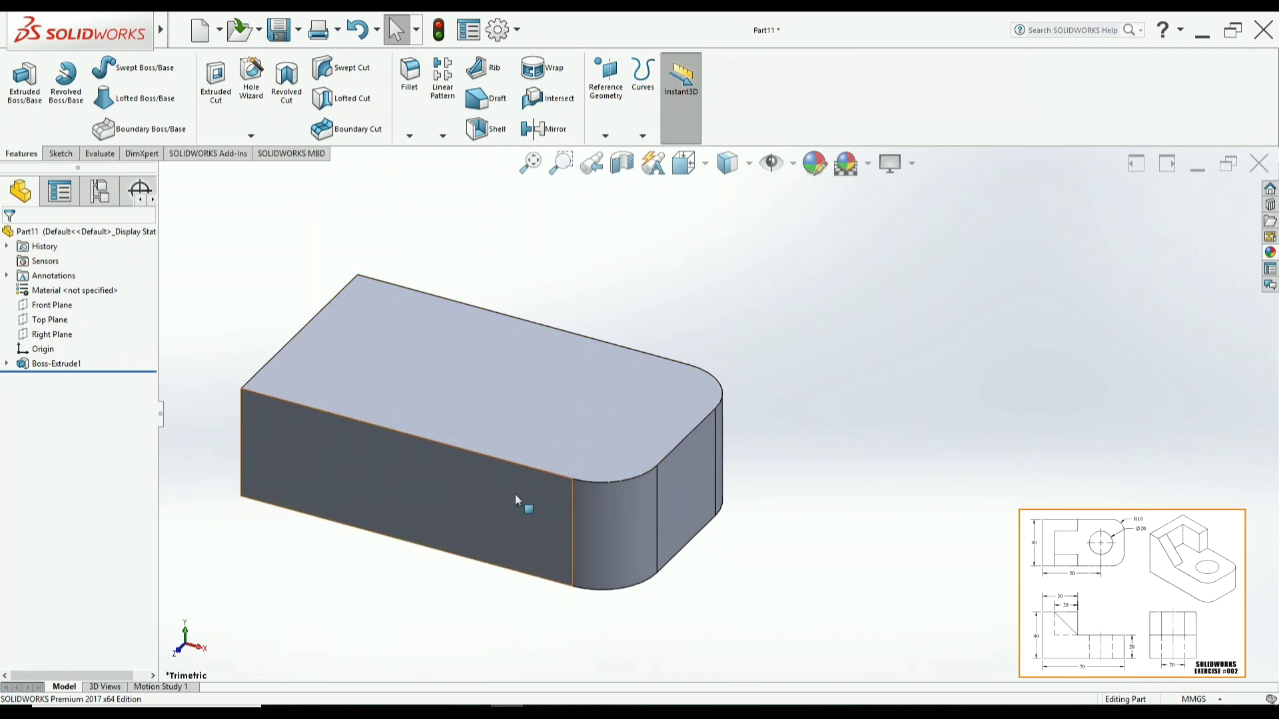
Start a new sketch on the block's top face, viewed normal to it
{"action": "left_click", "coordinate": [569, 408]}
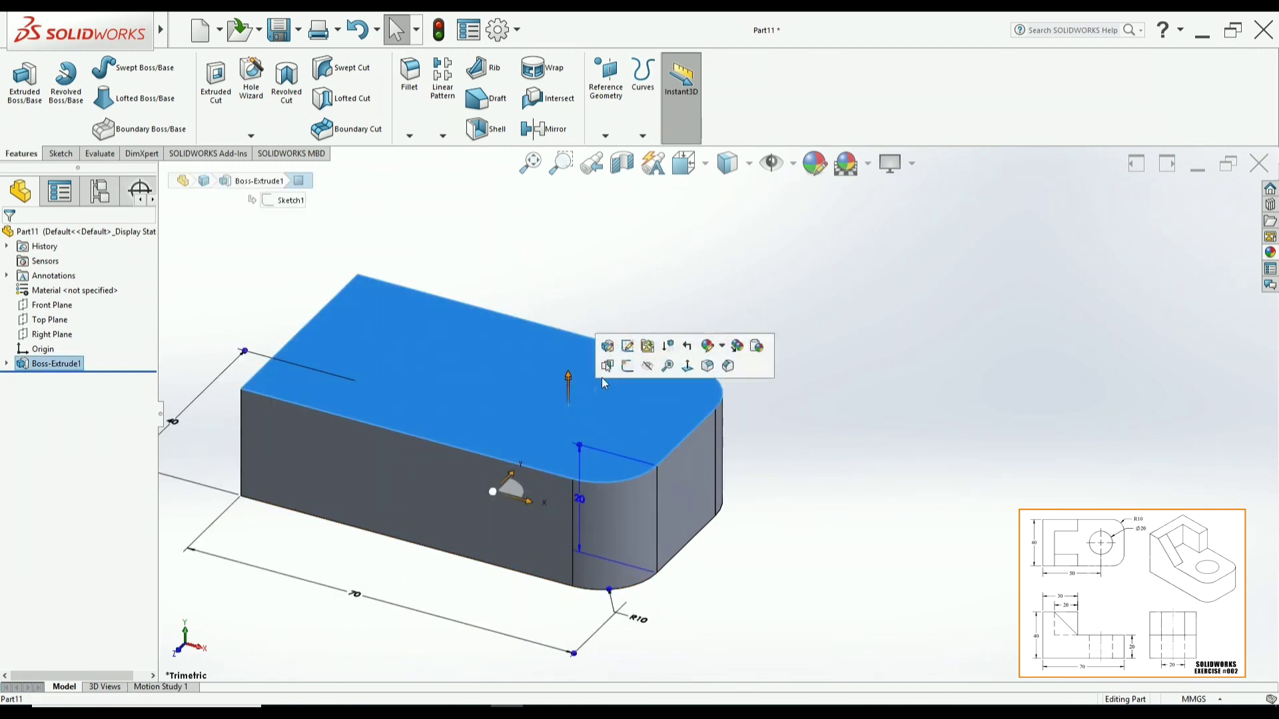
{"action": "left_click", "coordinate": [627, 366]}
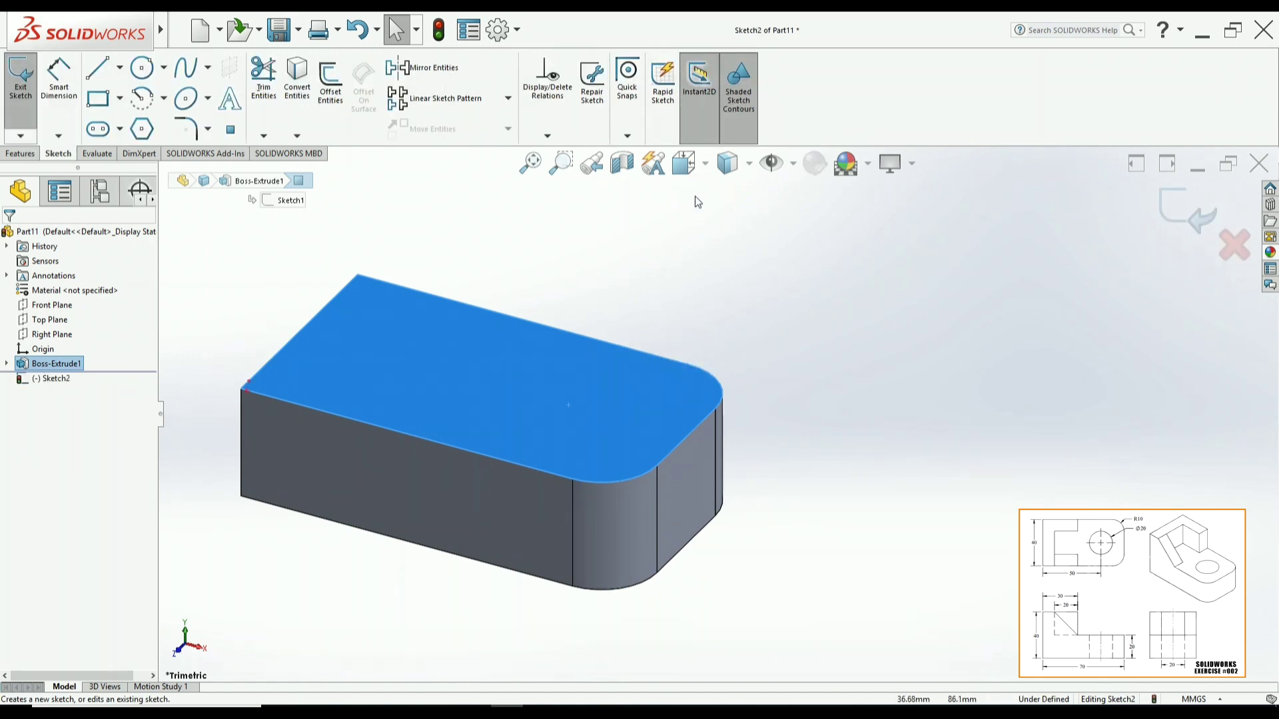
{"action": "left_click", "coordinate": [684, 164]}
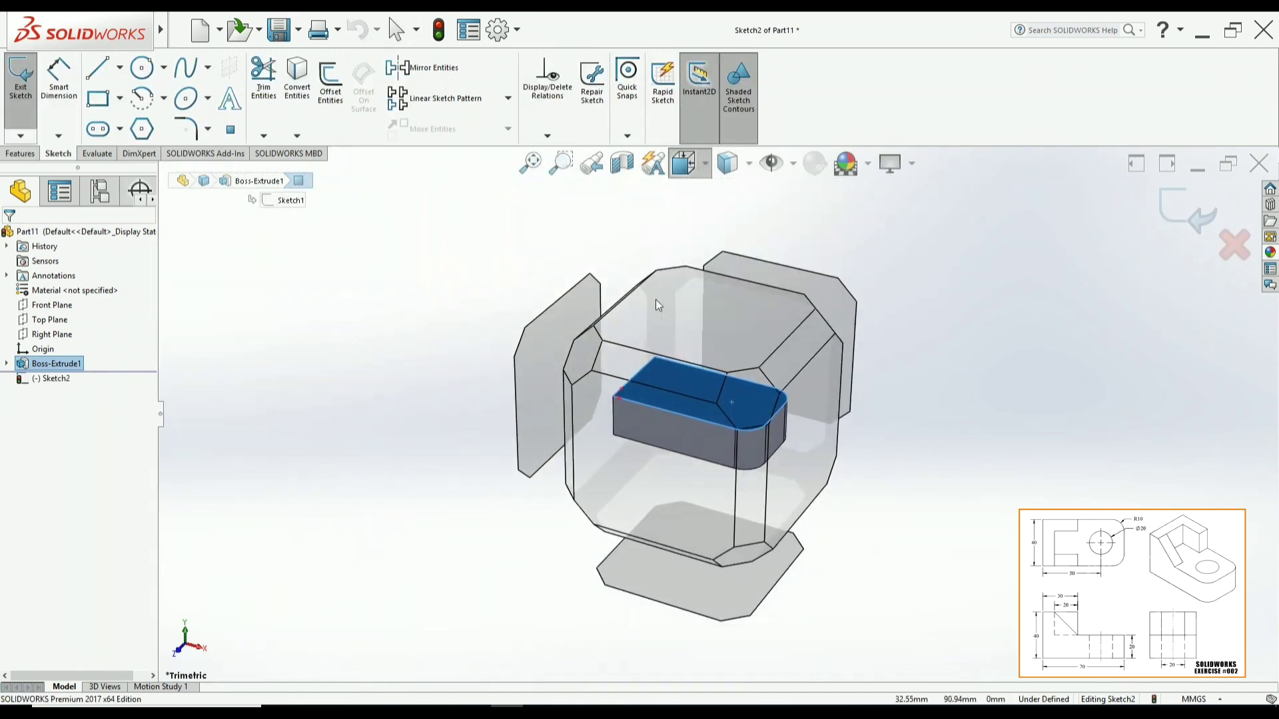
{"action": "left_click", "coordinate": [701, 332]}
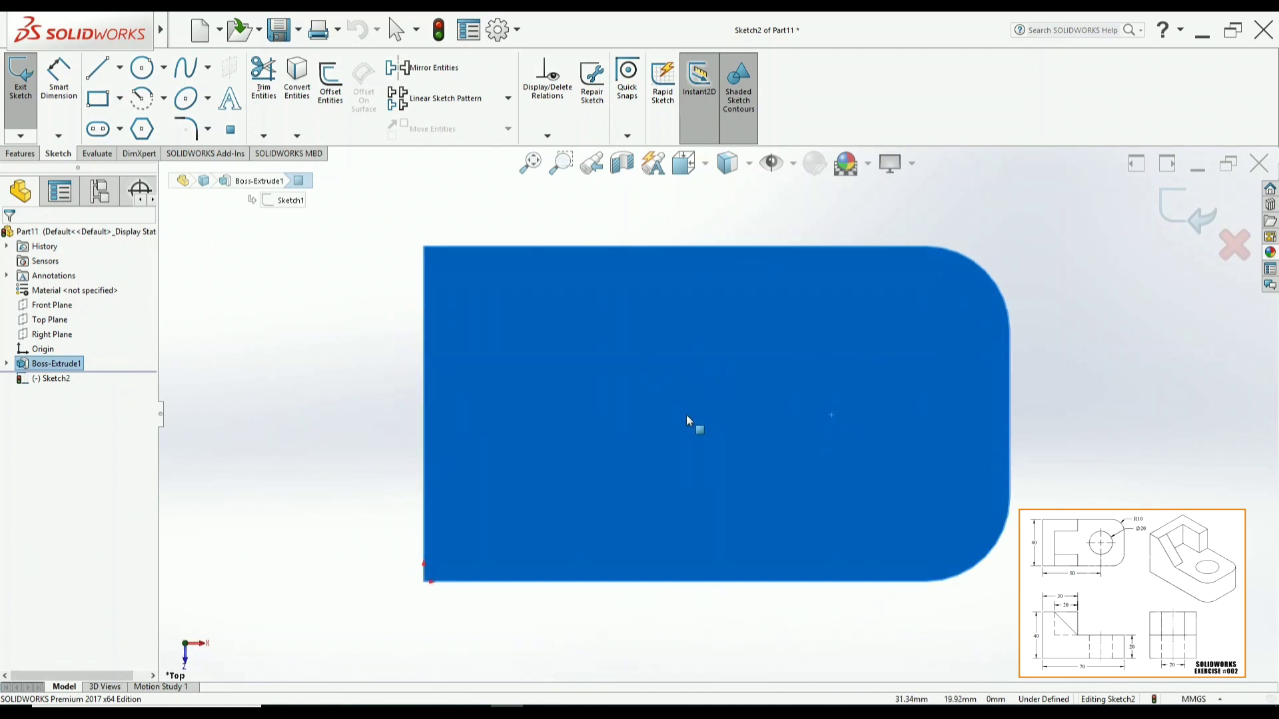
{"action": "scroll", "coordinate": [686, 414], "scroll_direction": "up", "scroll_amount": 3}
{"action": "scroll", "coordinate": [876, 404], "scroll_direction": "down", "scroll_amount": 4}
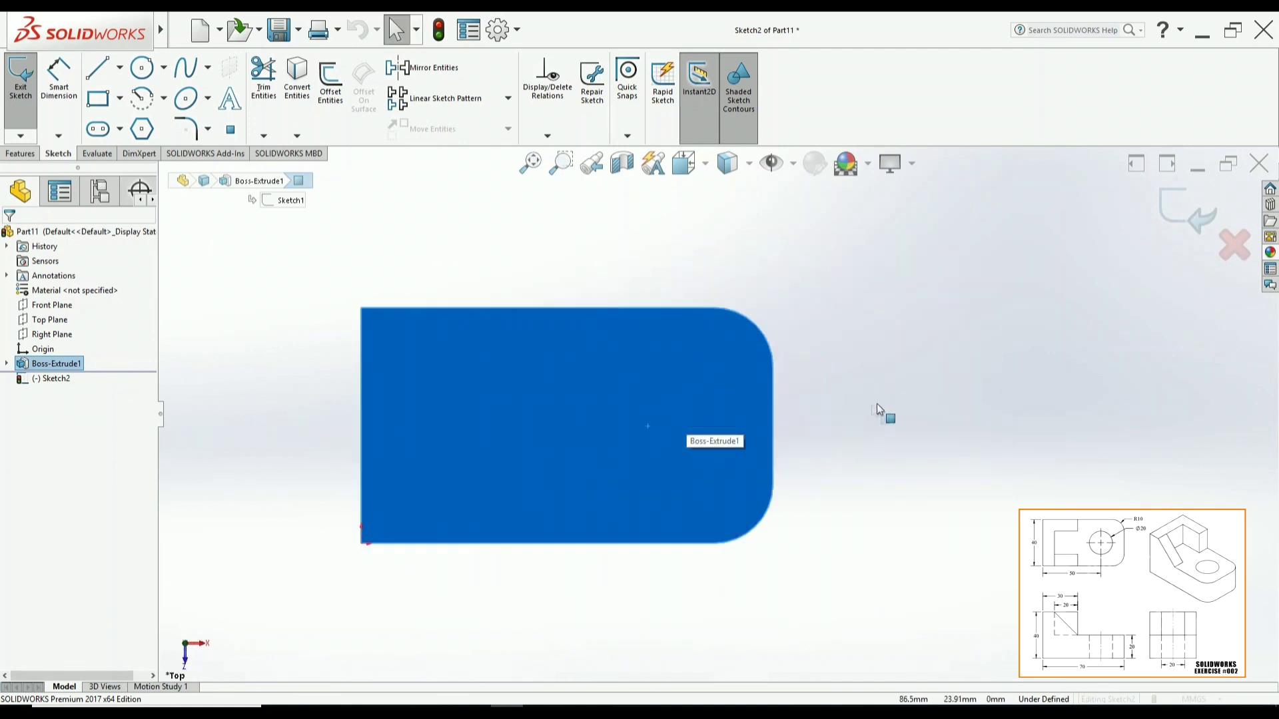
{"action": "left_click", "coordinate": [619, 250]}
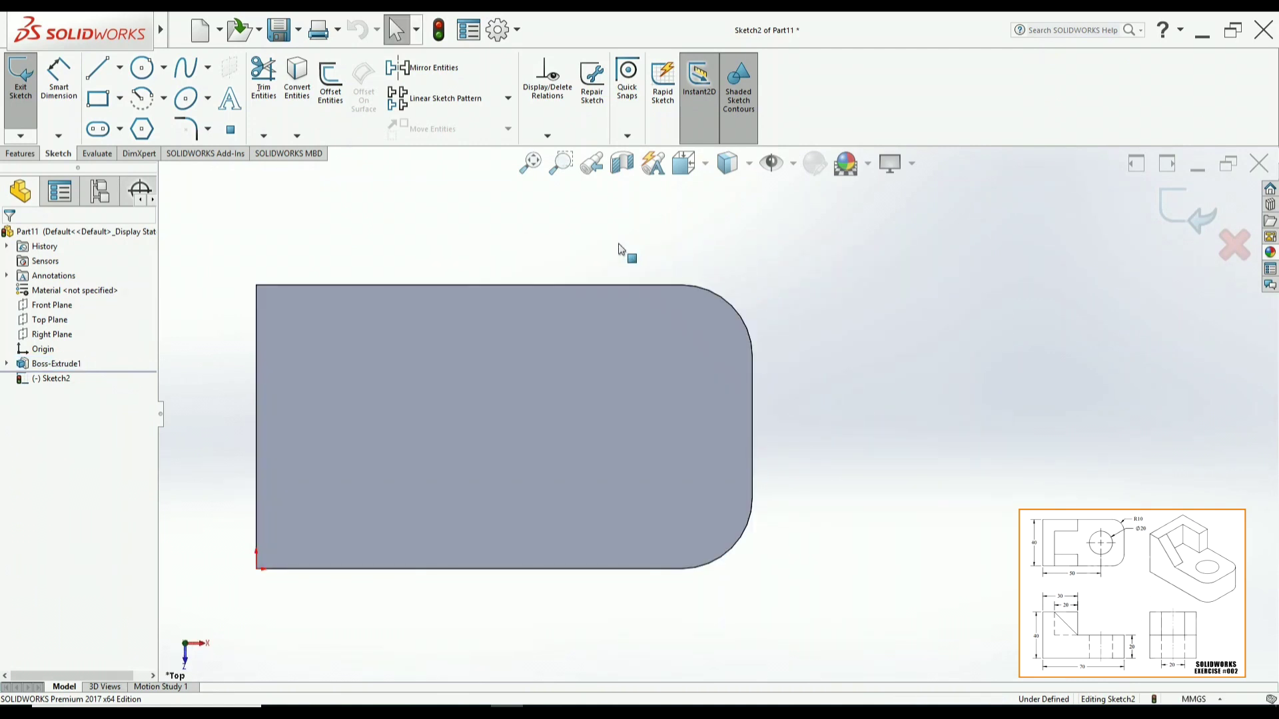
Draw a circle near the plate's rounded end for the hole
{"action": "left_click", "coordinate": [141, 67]}
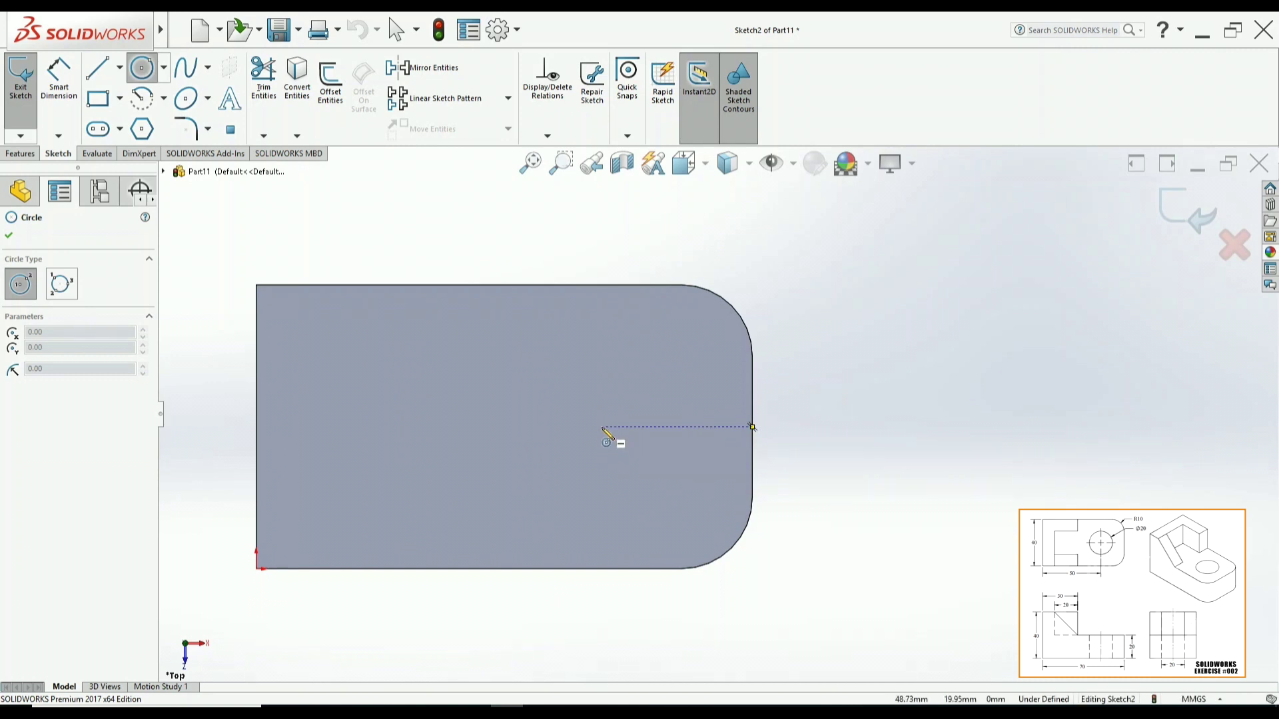
{"action": "left_click_drag", "start_coordinate": [602, 428], "coordinate": [632, 479]}
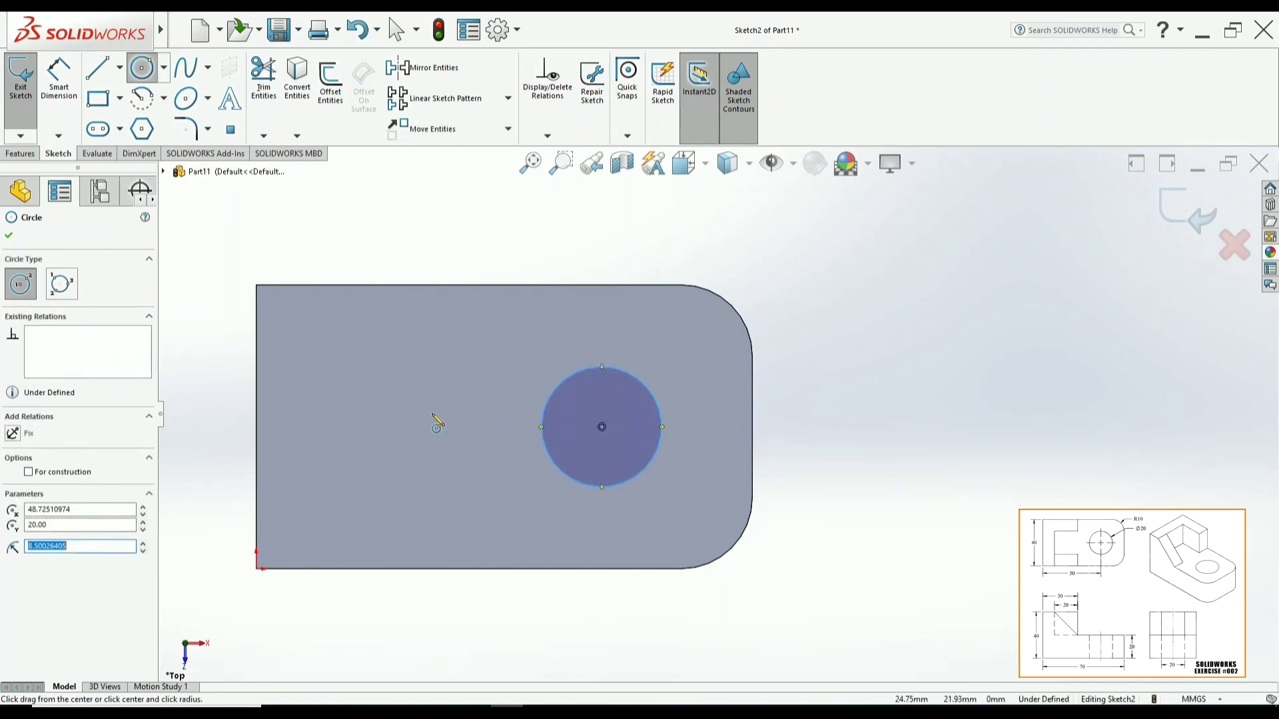
{"action": "right_click", "coordinate": [468, 441]}
{"action": "left_click", "coordinate": [469, 425]}
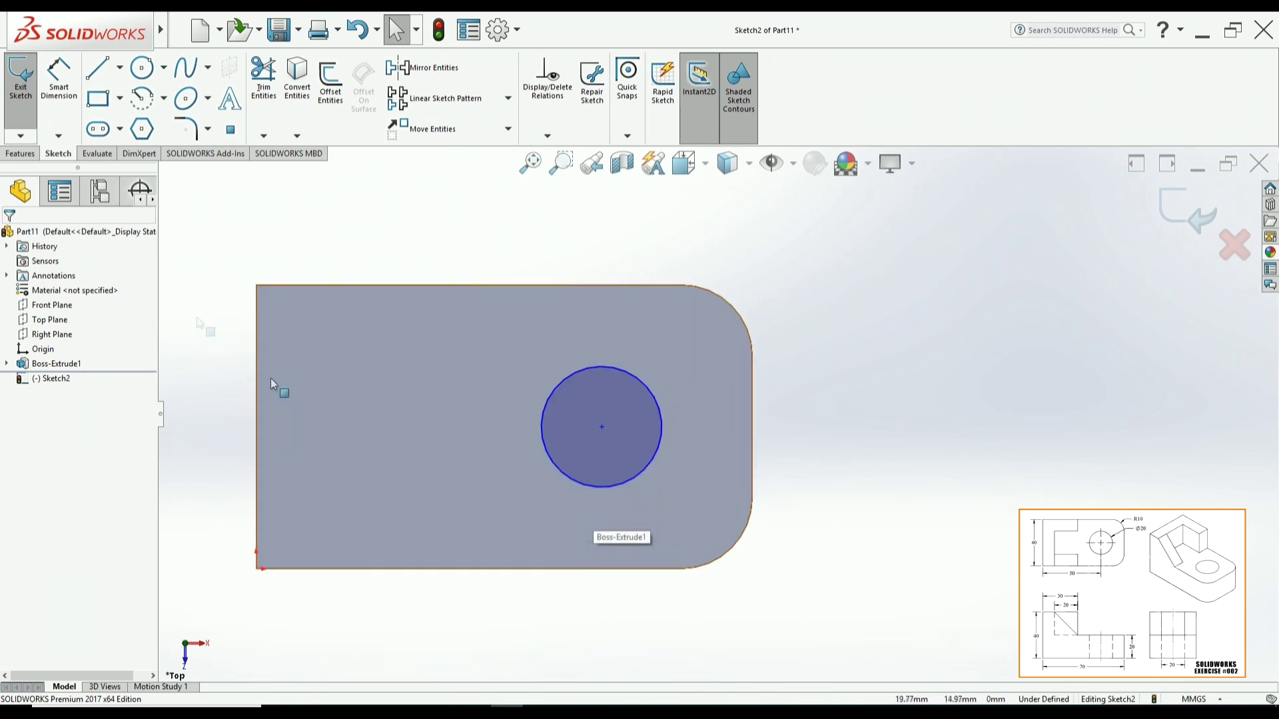
{"action": "left_click", "coordinate": [60, 99]}
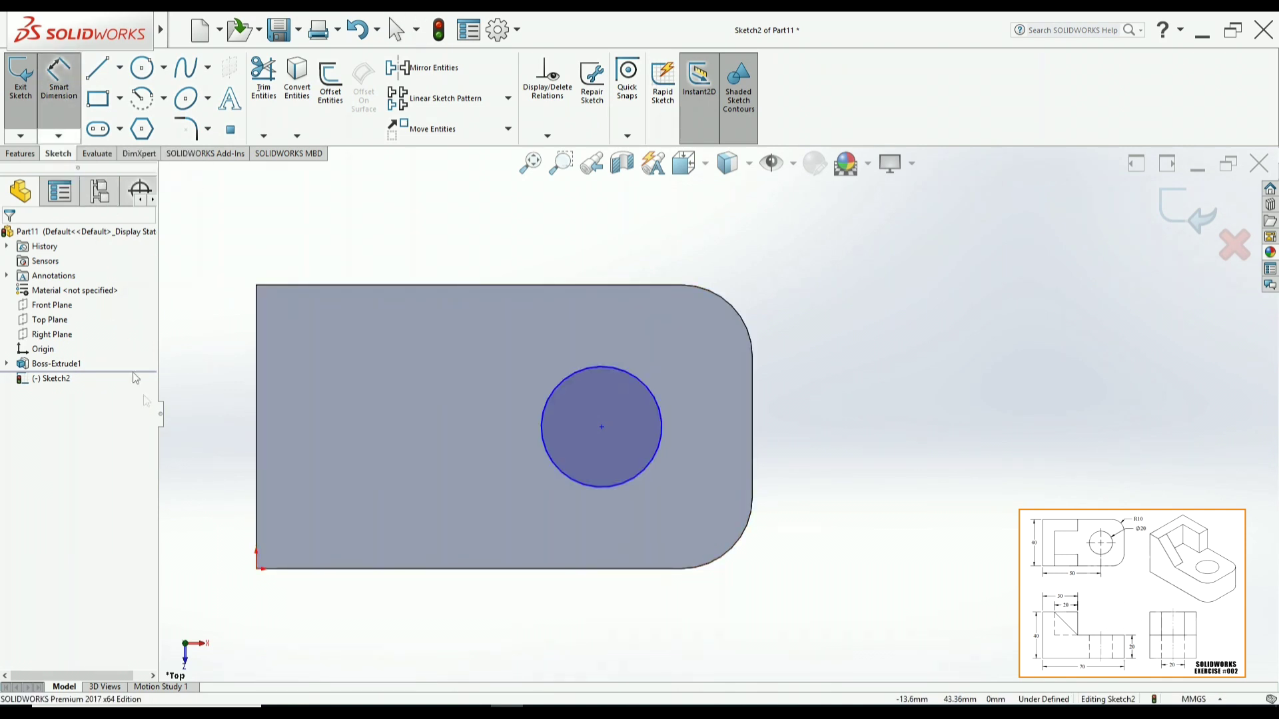
Locate the circle's centre 50 mm from the plate's left edge and exit the sketch
{"action": "left_click", "coordinate": [256, 471]}
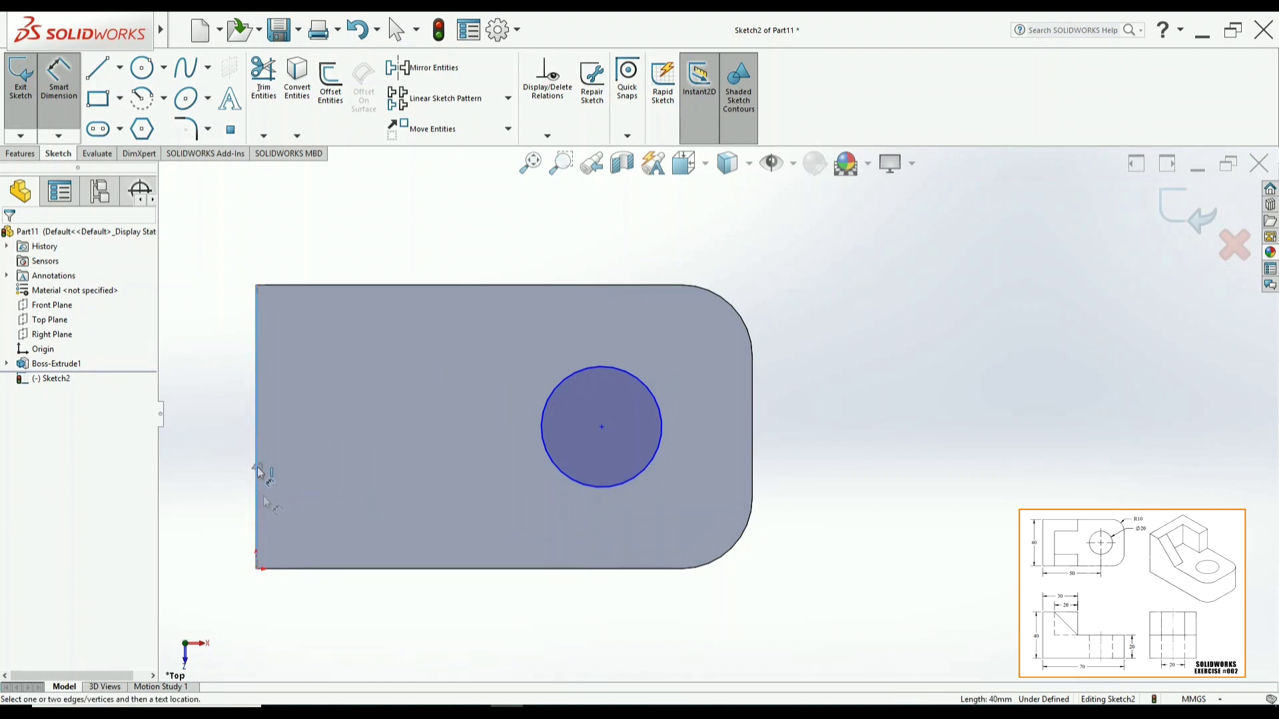
{"action": "left_click", "coordinate": [582, 487]}
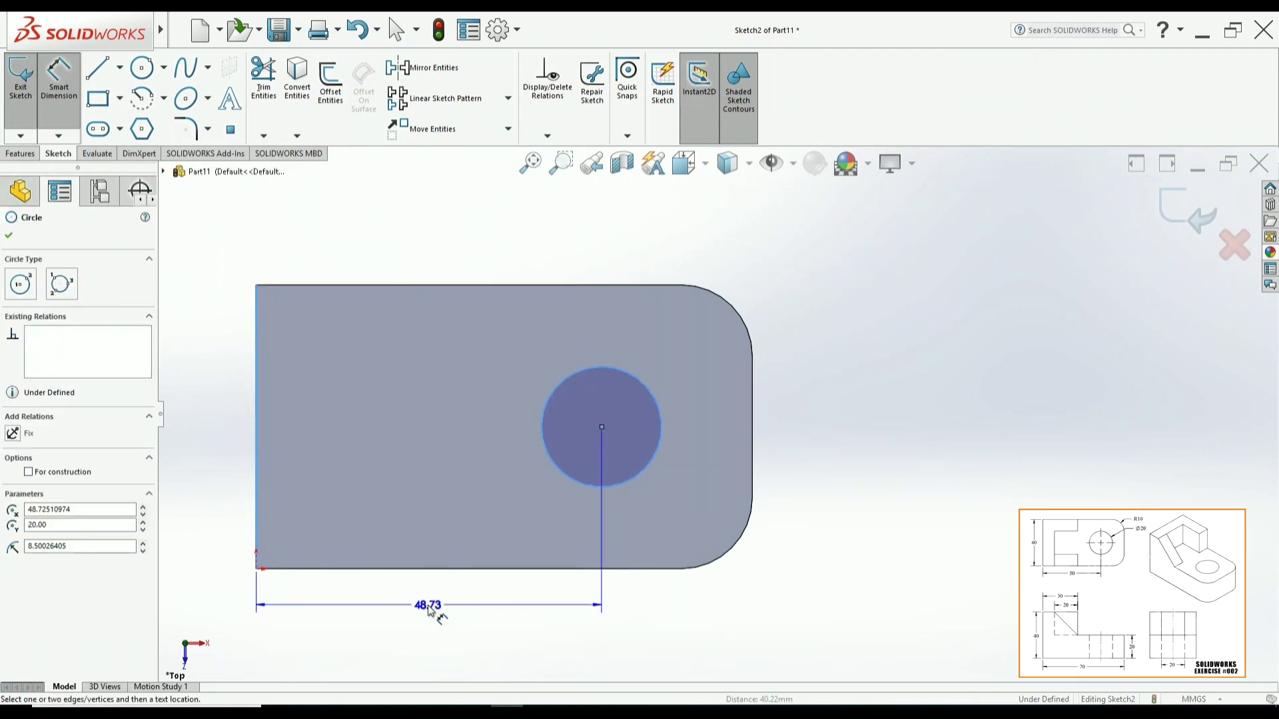
{"action": "left_click", "coordinate": [428, 608]}
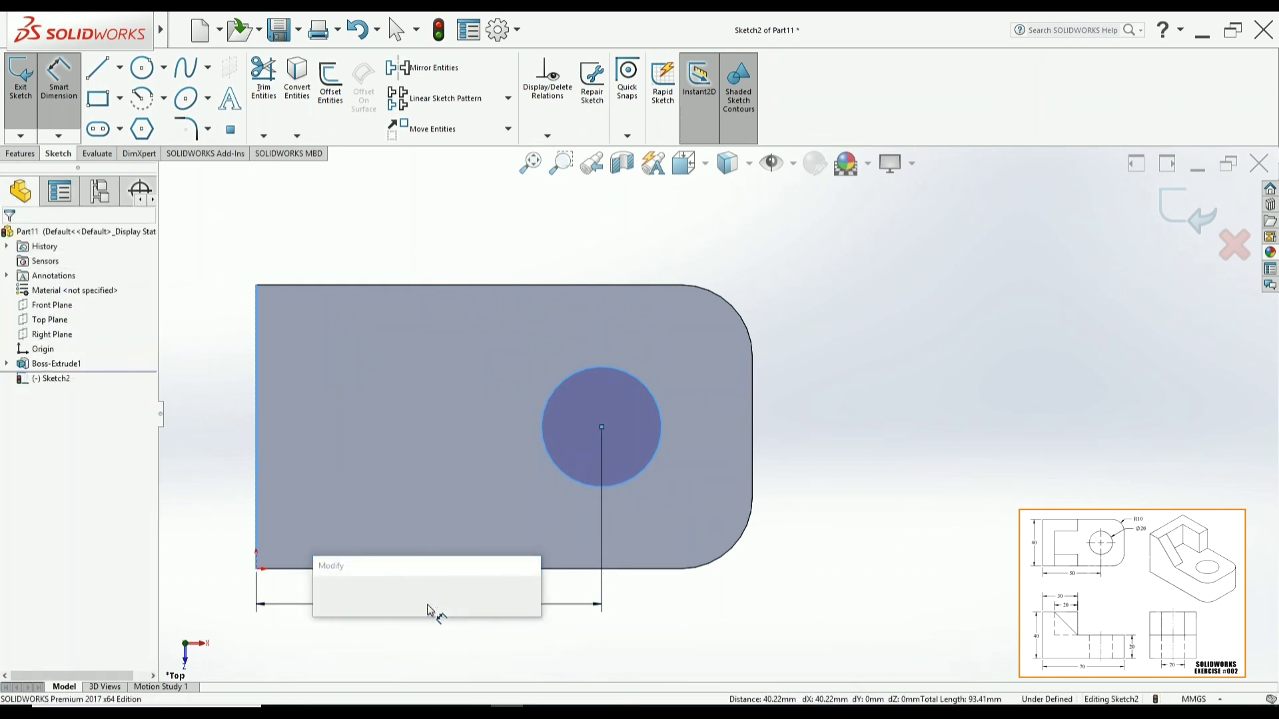
{"action": "type", "text": "50"}
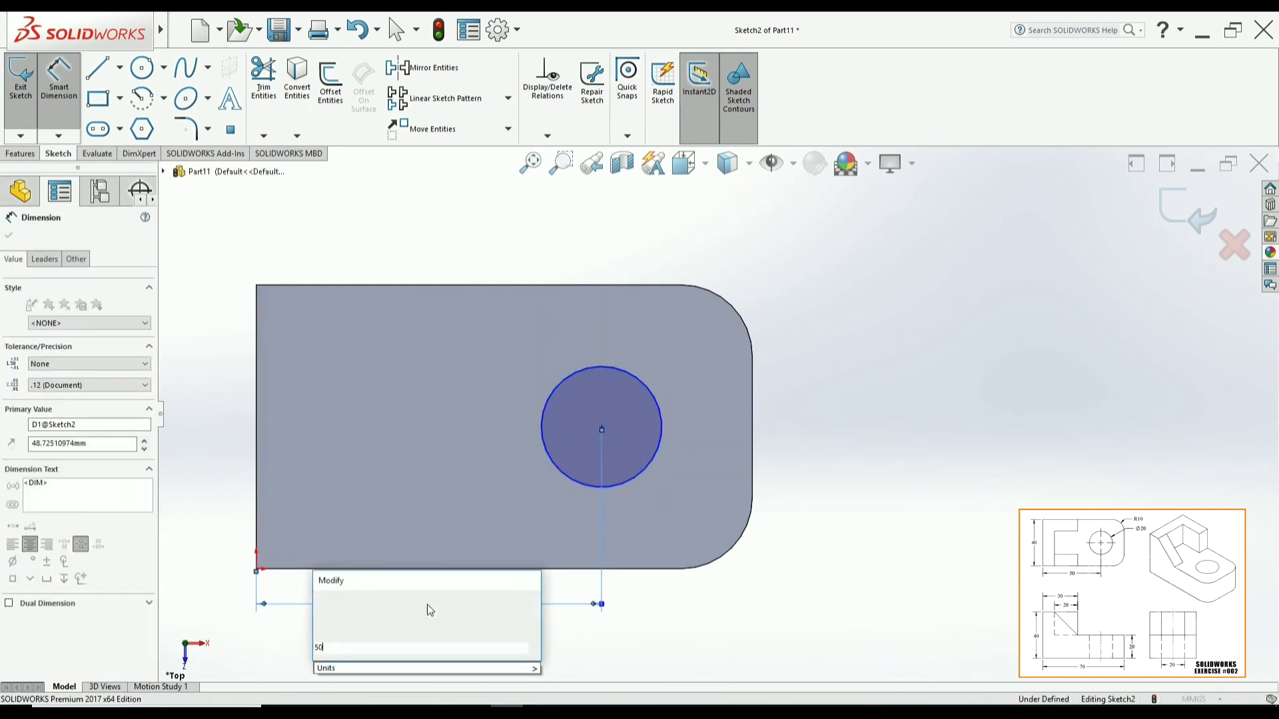
{"action": "key", "text": "Return"}
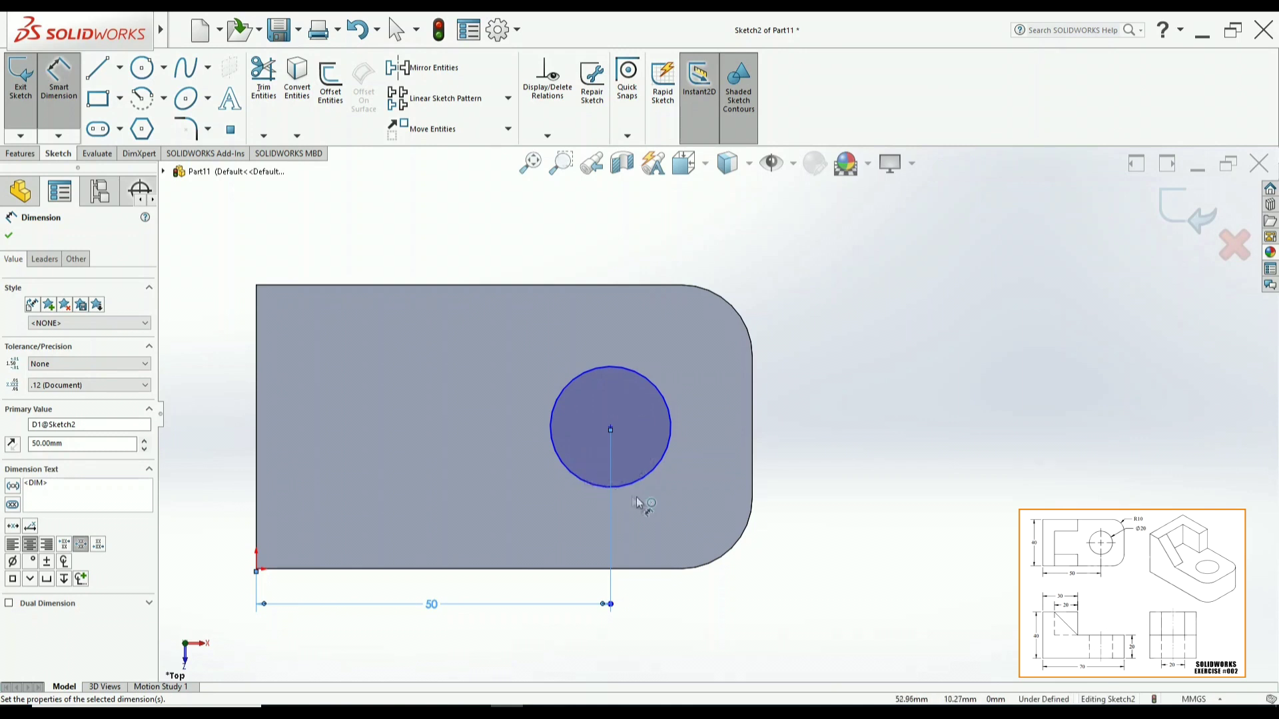
{"action": "left_click", "coordinate": [1167, 222]}
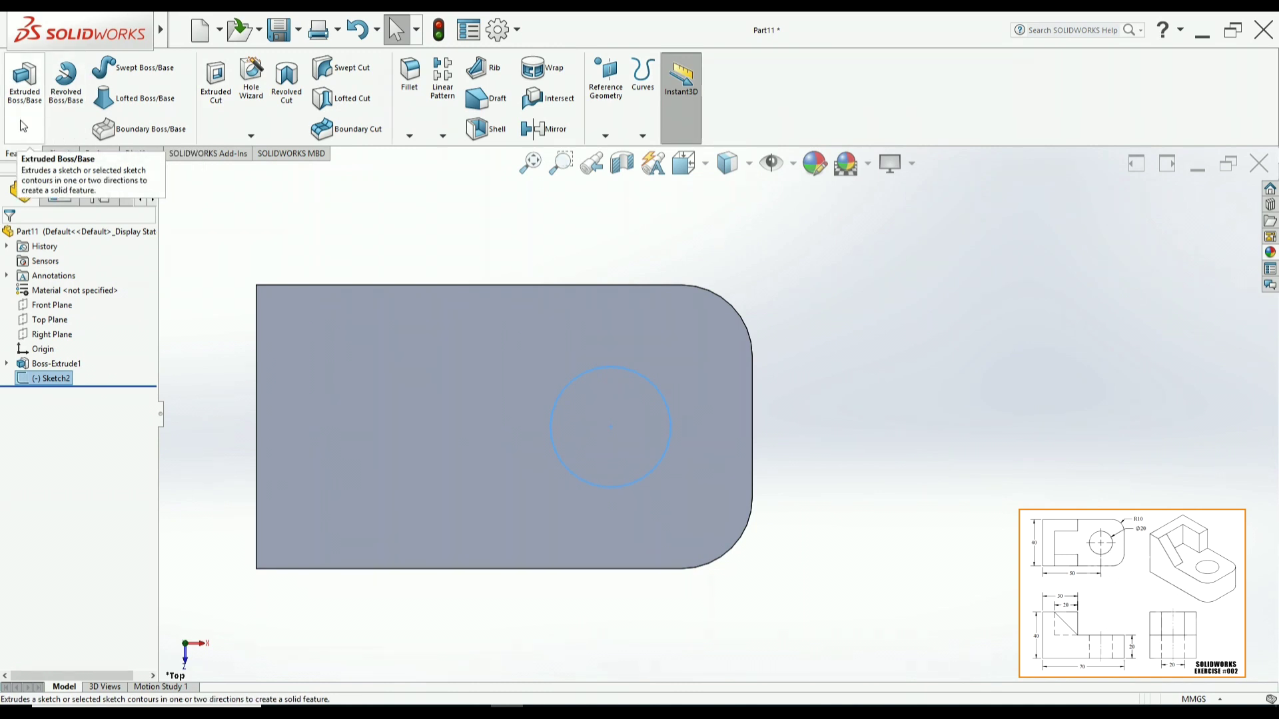
Cut the circle through the plate as a 20 mm blind Extruded Cut, Cut-Extrude1
{"action": "left_click", "coordinate": [218, 109]}
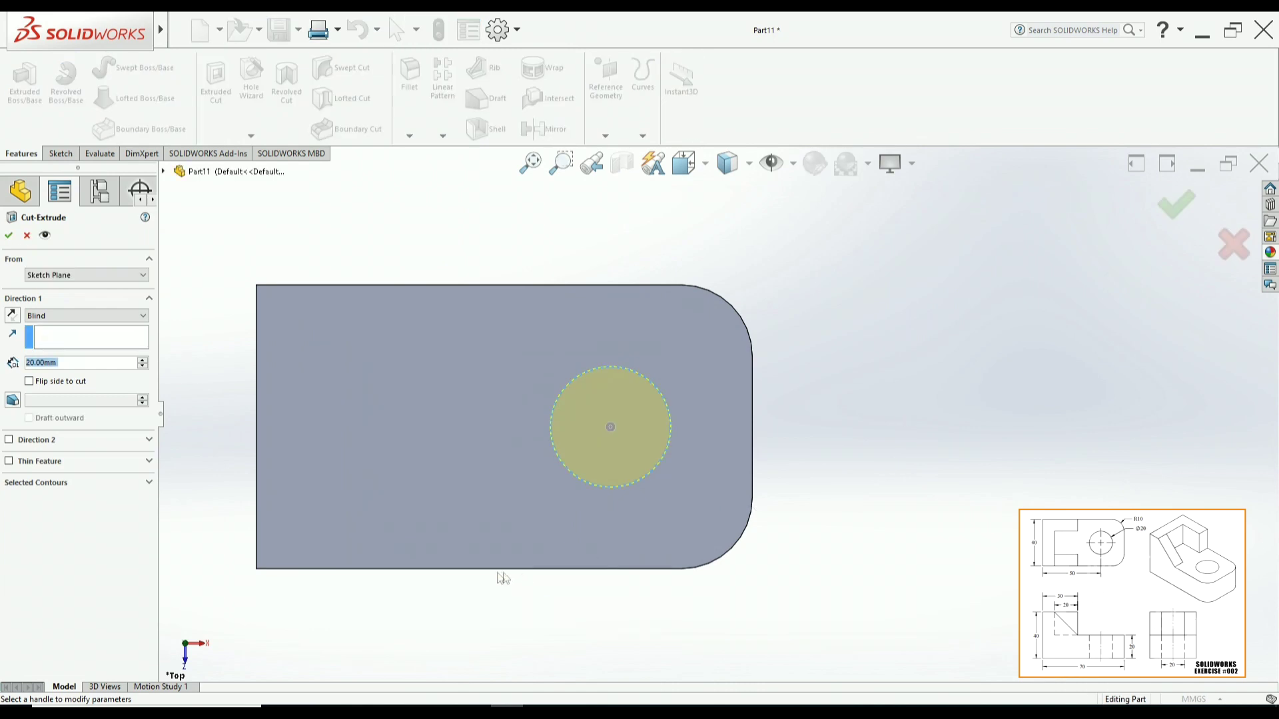
{"action": "middle_click_drag", "start_coordinate": [477, 591], "coordinate": [584, 490]}
{"action": "middle_click_drag", "start_coordinate": [361, 501], "coordinate": [448, 457]}
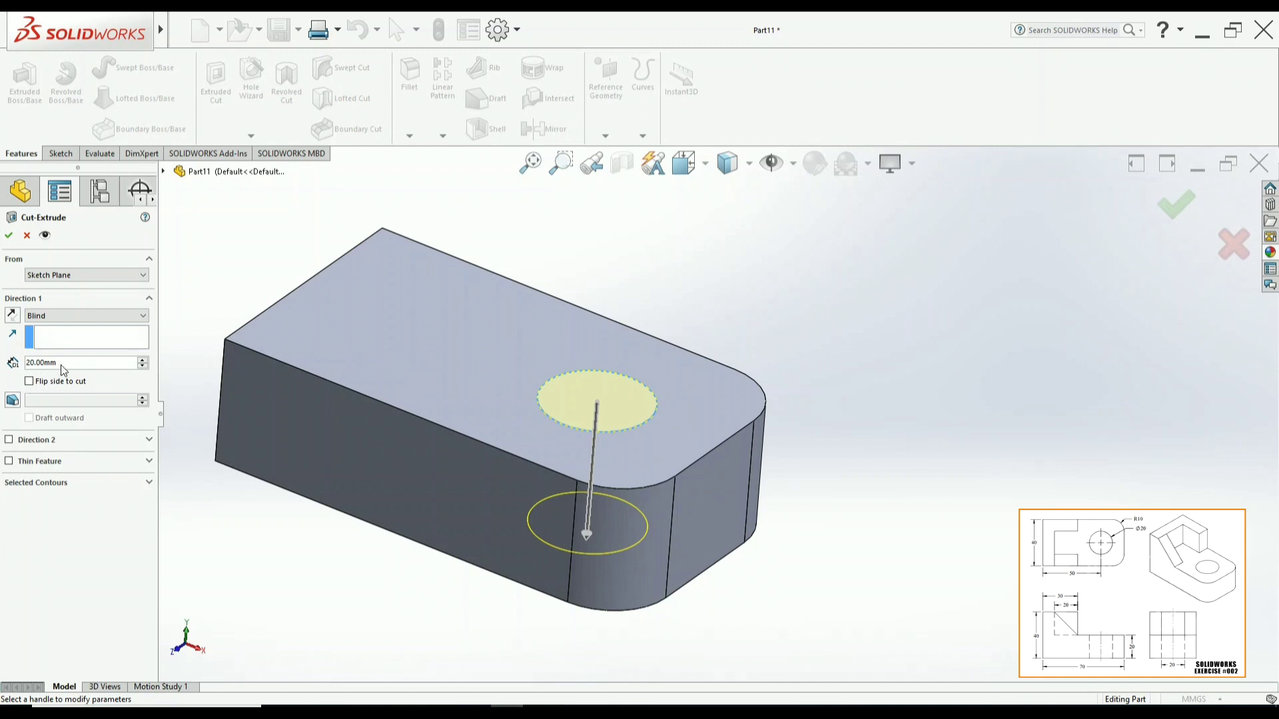
{"action": "left_click", "coordinate": [9, 236]}
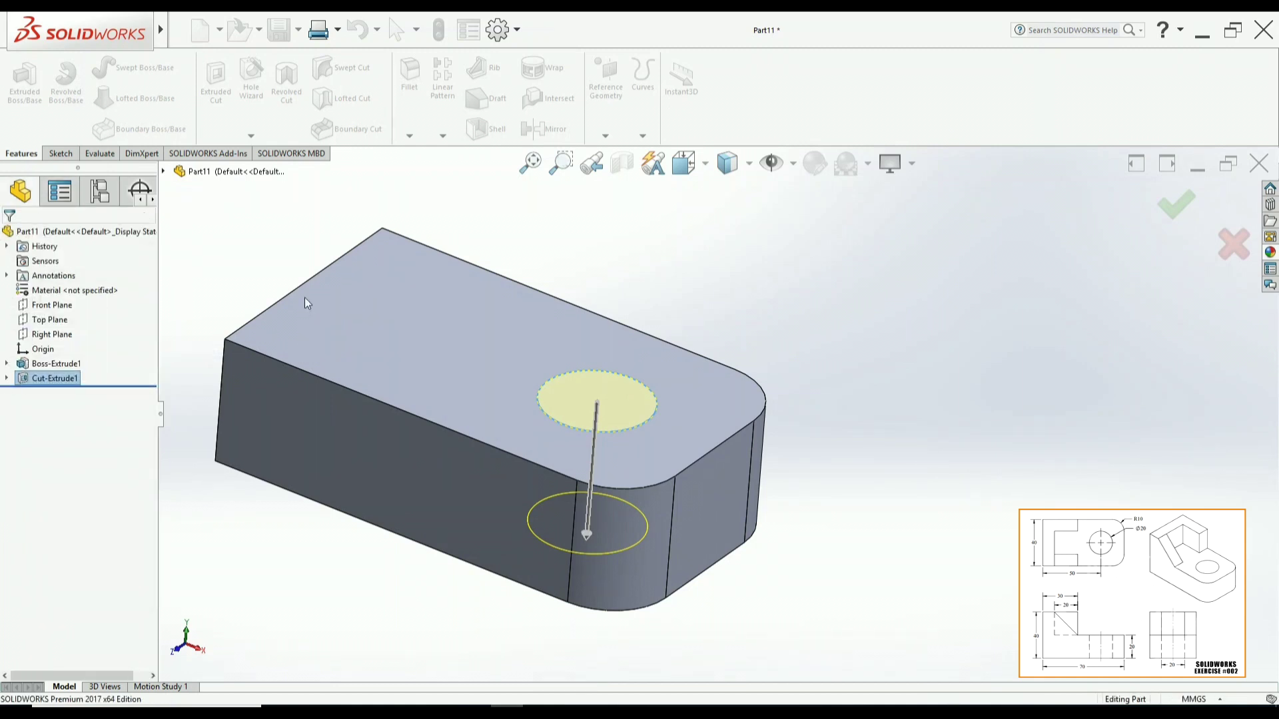
{"action": "middle_click_drag", "start_coordinate": [638, 449], "coordinate": [628, 499]}
{"action": "scroll", "coordinate": [630, 500], "scroll_direction": "up", "scroll_amount": 2}
{"action": "scroll", "coordinate": [799, 503], "scroll_direction": "down", "scroll_amount": 3}
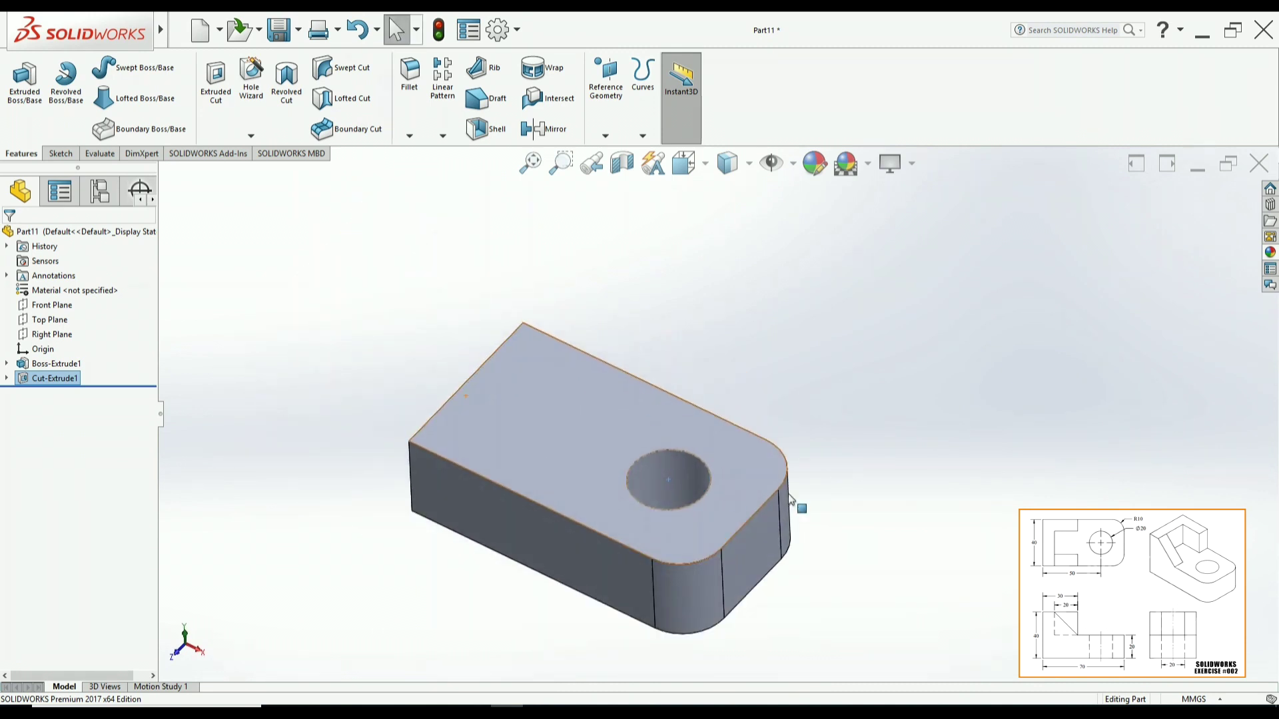
{"action": "scroll", "coordinate": [725, 475], "scroll_direction": "down", "scroll_amount": 2}
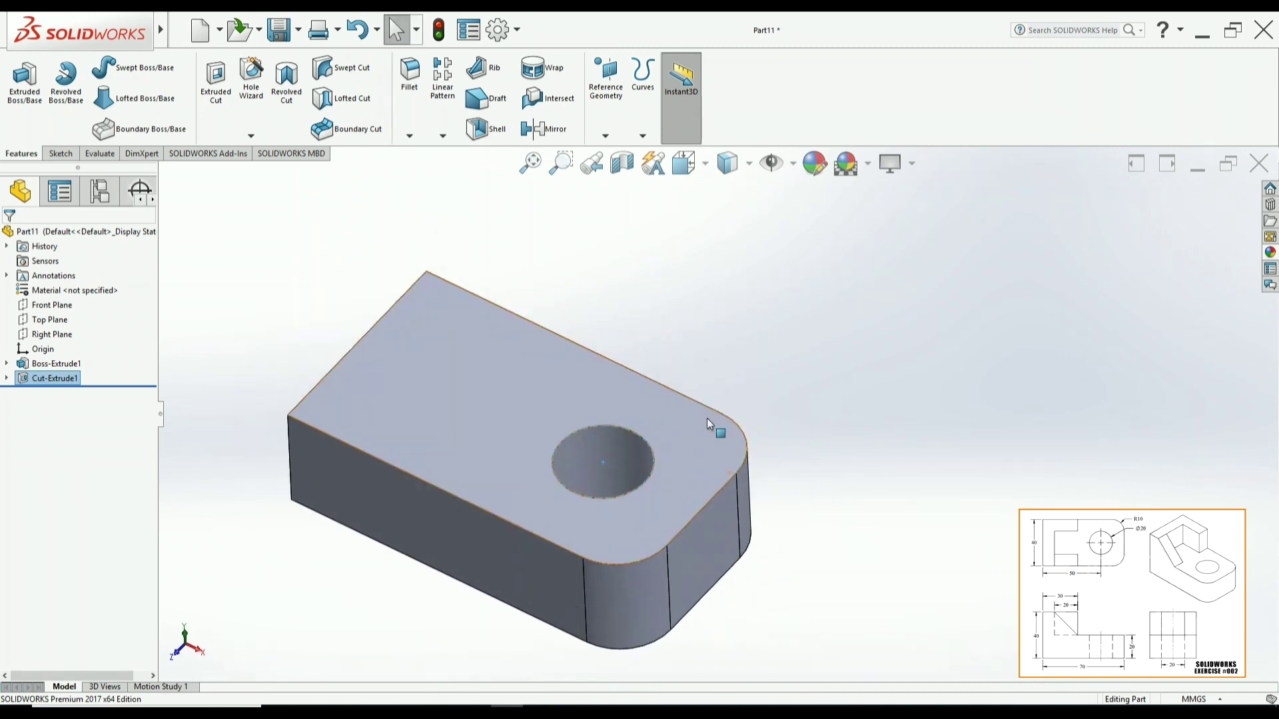
{"action": "left_click", "coordinate": [664, 342]}
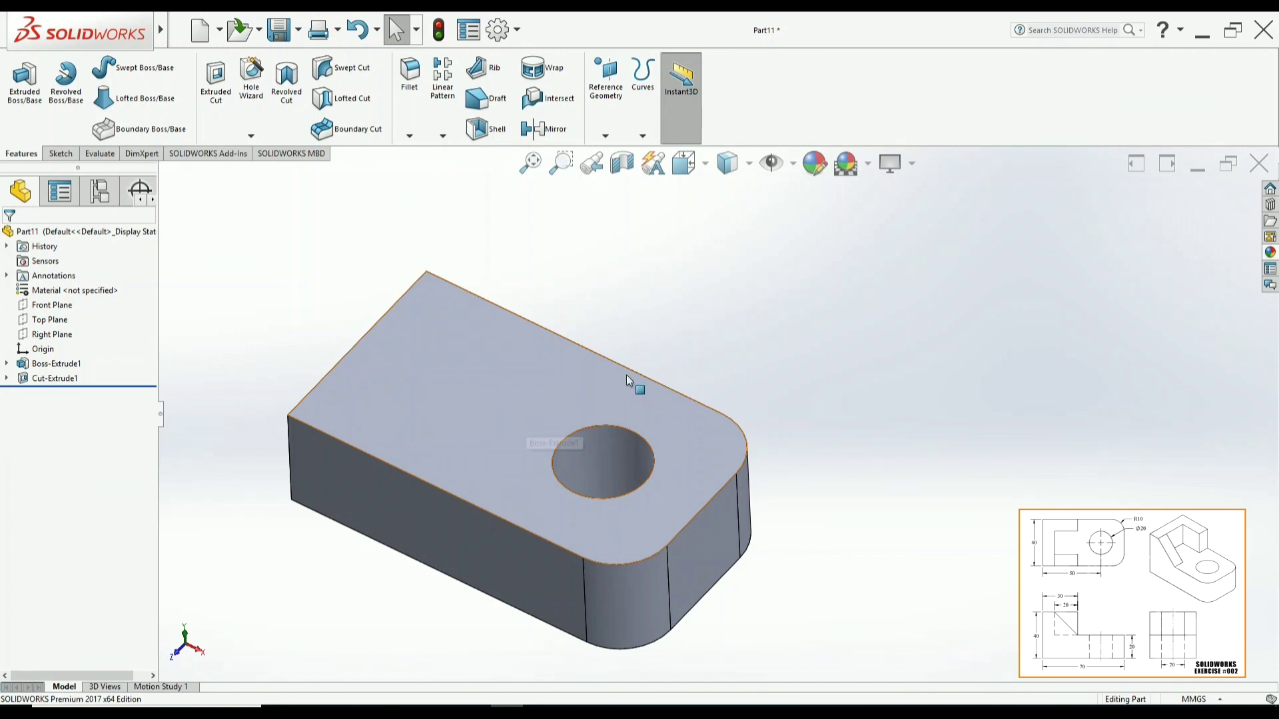
{"action": "left_click", "coordinate": [471, 396]}
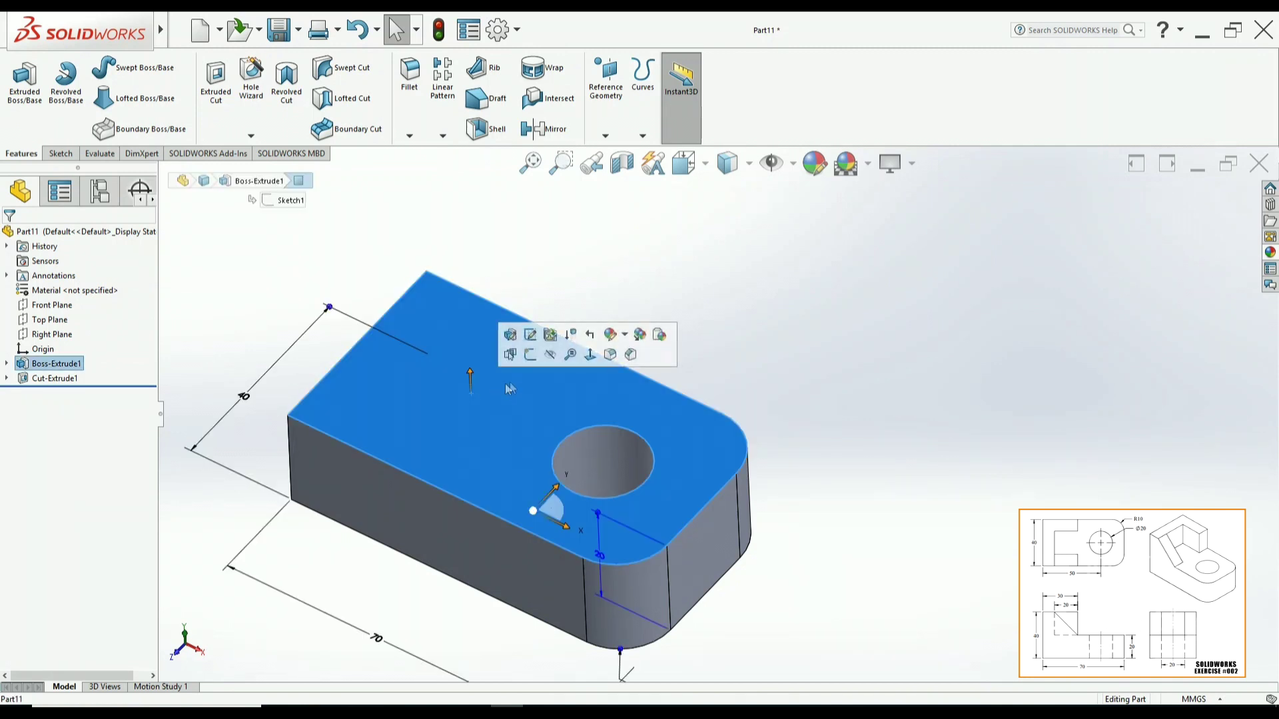
Start a new sketch on the plate's top face in a Normal To view
{"action": "left_click", "coordinate": [530, 354]}
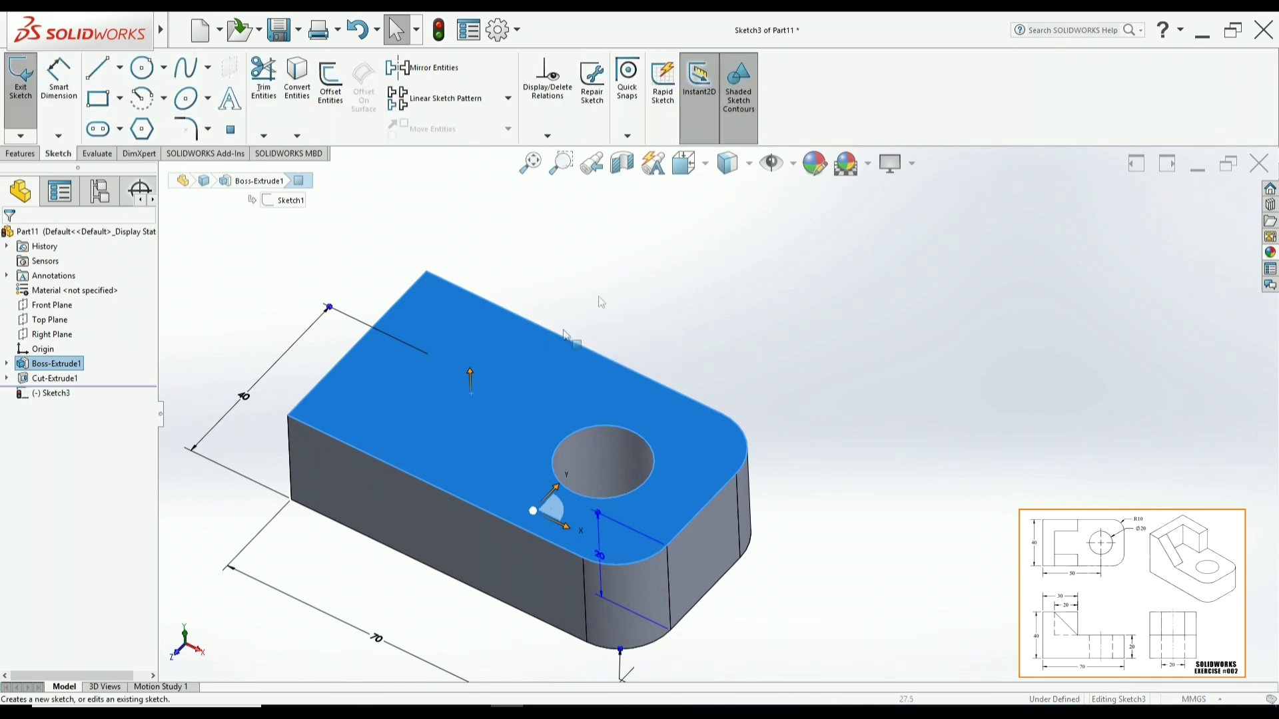
{"action": "left_click", "coordinate": [684, 178]}
{"action": "left_click", "coordinate": [678, 335]}
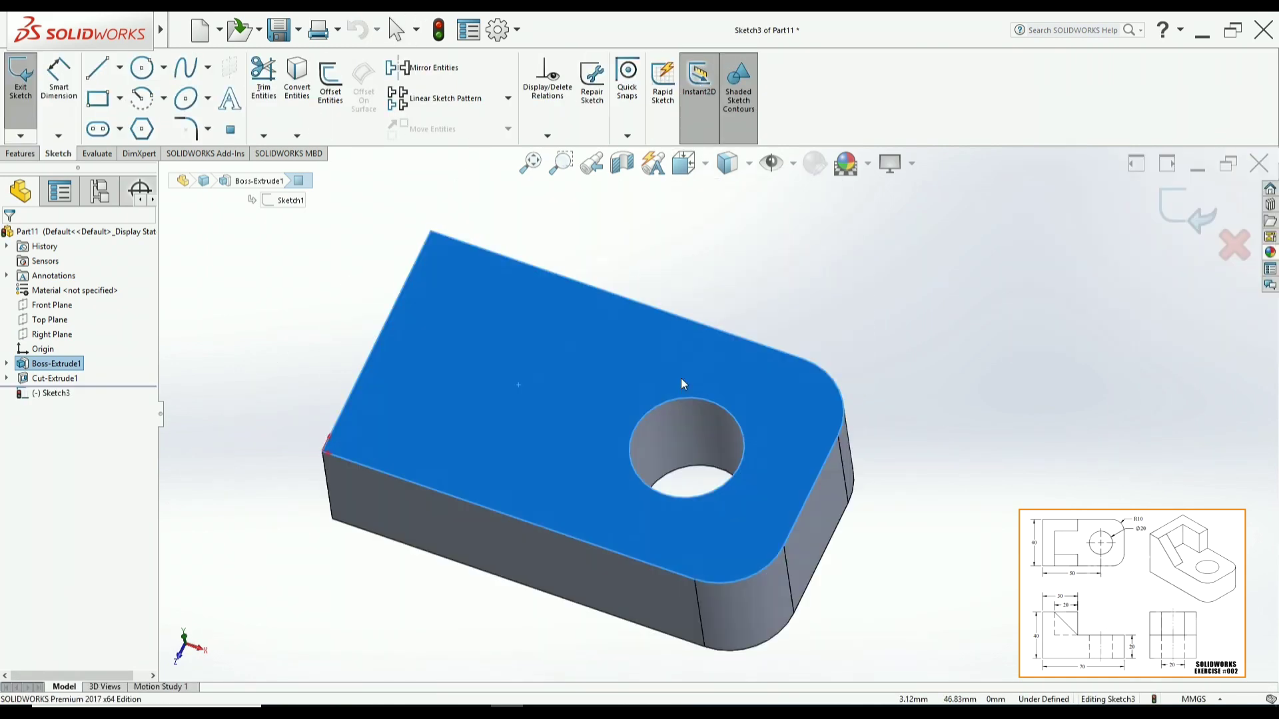
{"action": "scroll", "coordinate": [883, 430], "scroll_direction": "down", "scroll_amount": 6}
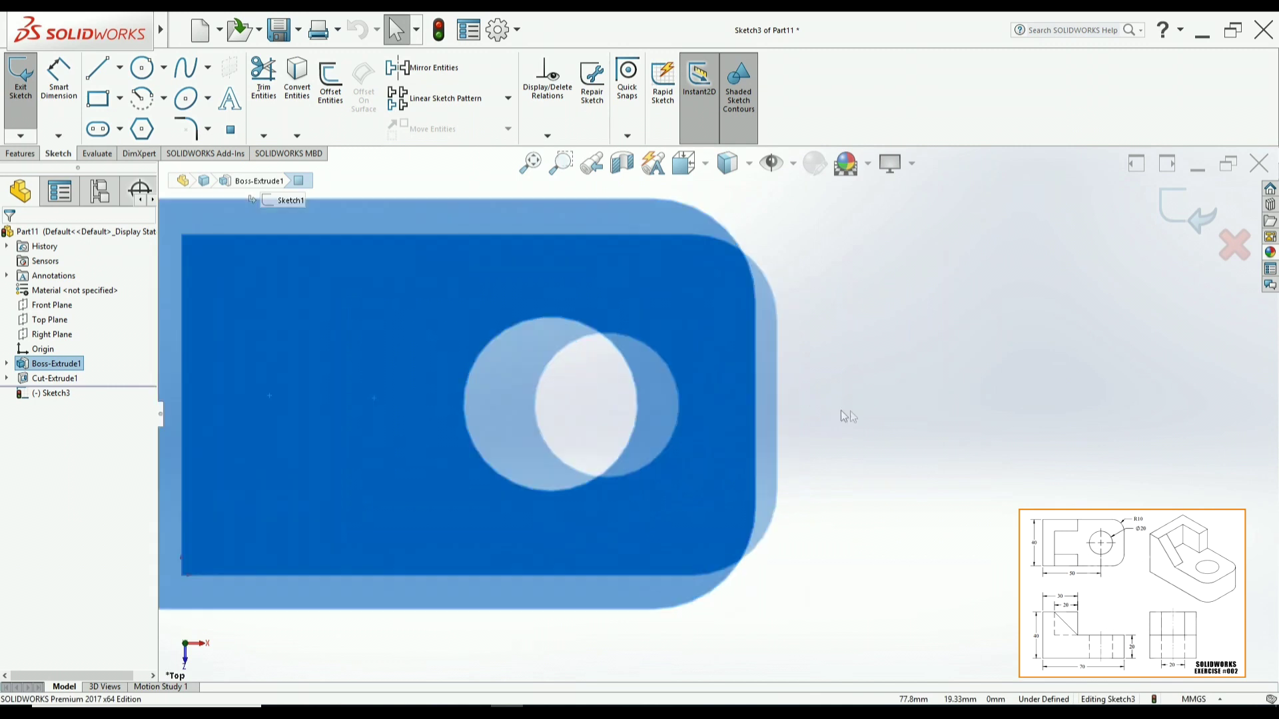
{"action": "scroll", "coordinate": [816, 423], "scroll_direction": "up", "scroll_amount": 3}
{"action": "left_click", "coordinate": [816, 420]}
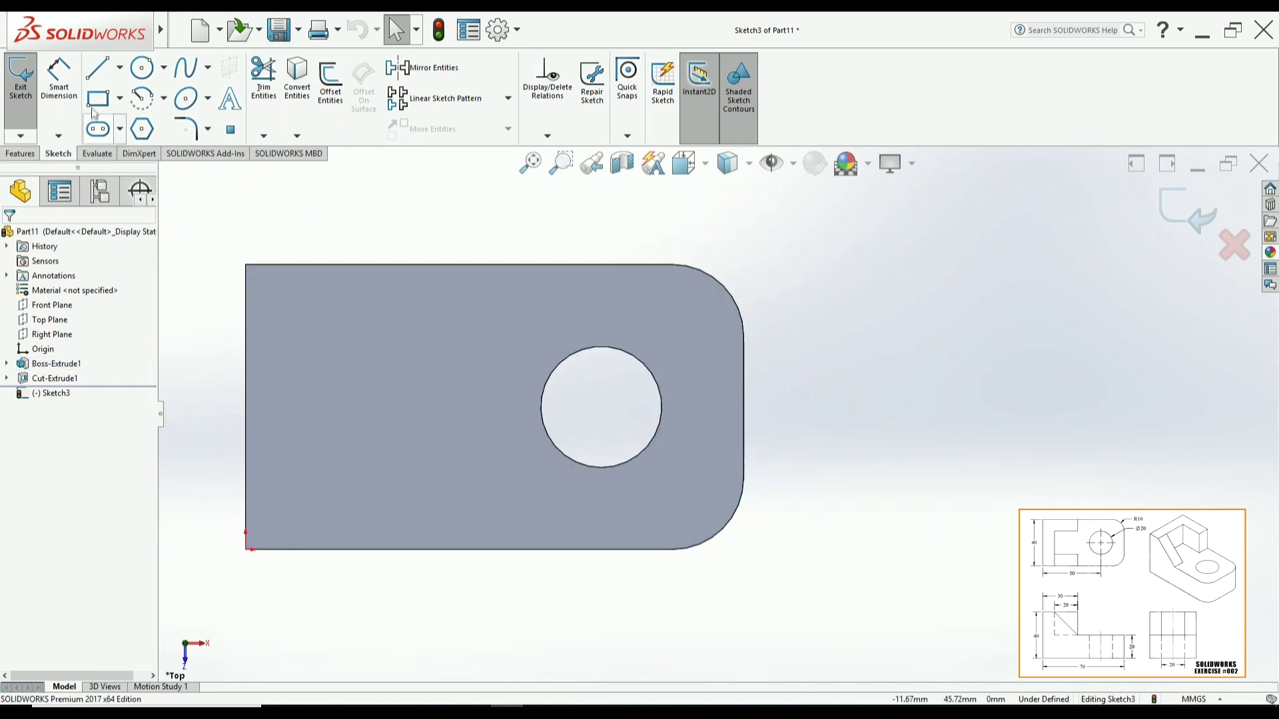
Draw a closed L-shaped line outline along the plate's left and back edges
{"action": "left_click", "coordinate": [93, 71]}
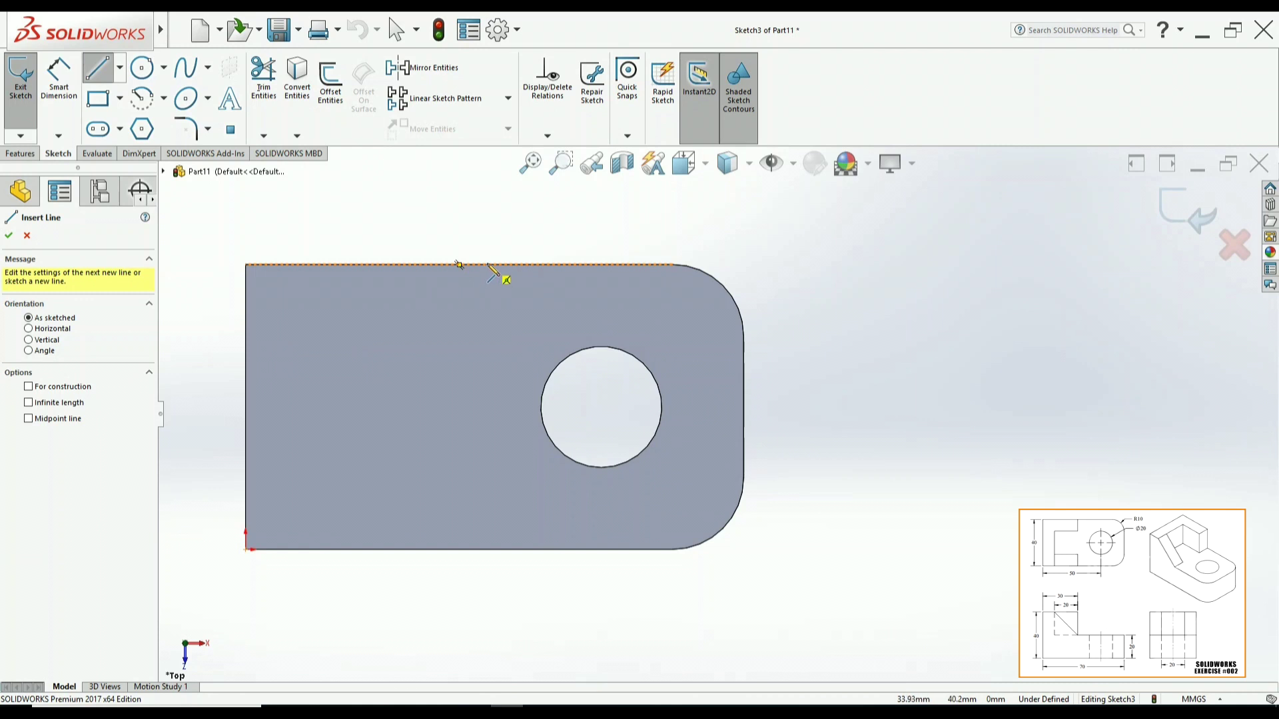
{"action": "left_click", "coordinate": [486, 265]}
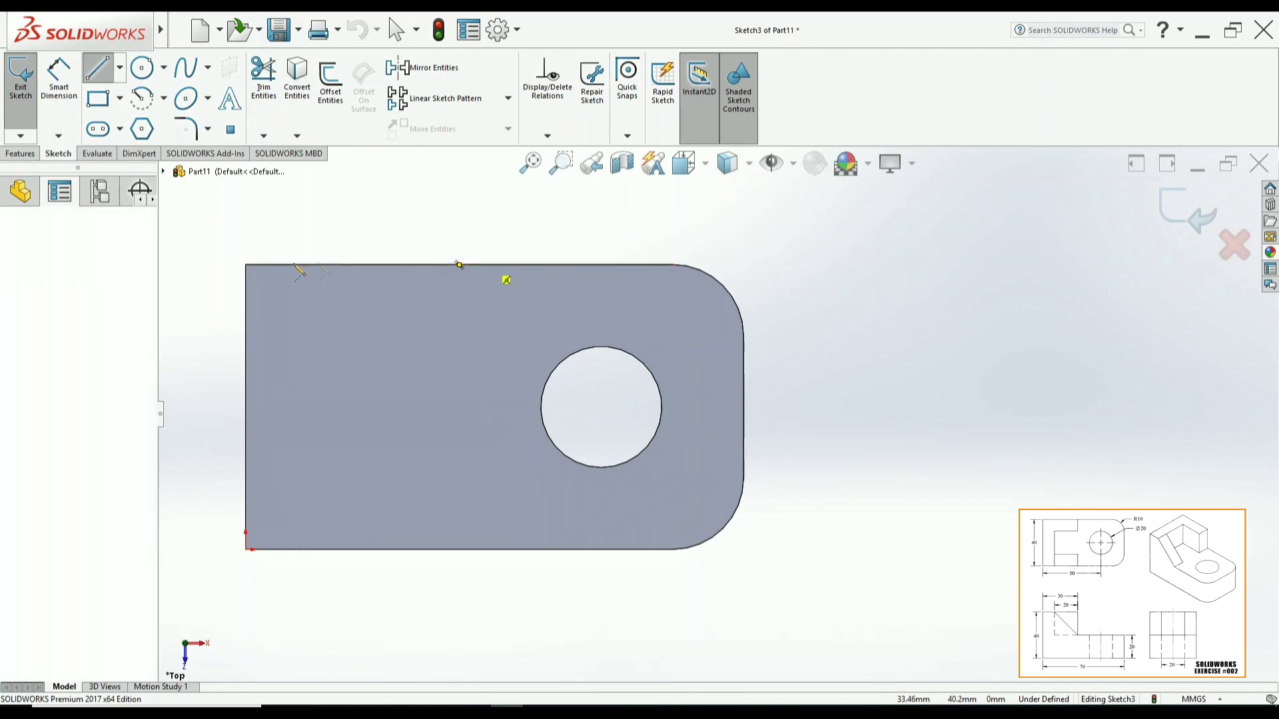
{"action": "left_click", "coordinate": [246, 265]}
{"action": "left_click", "coordinate": [246, 550]}
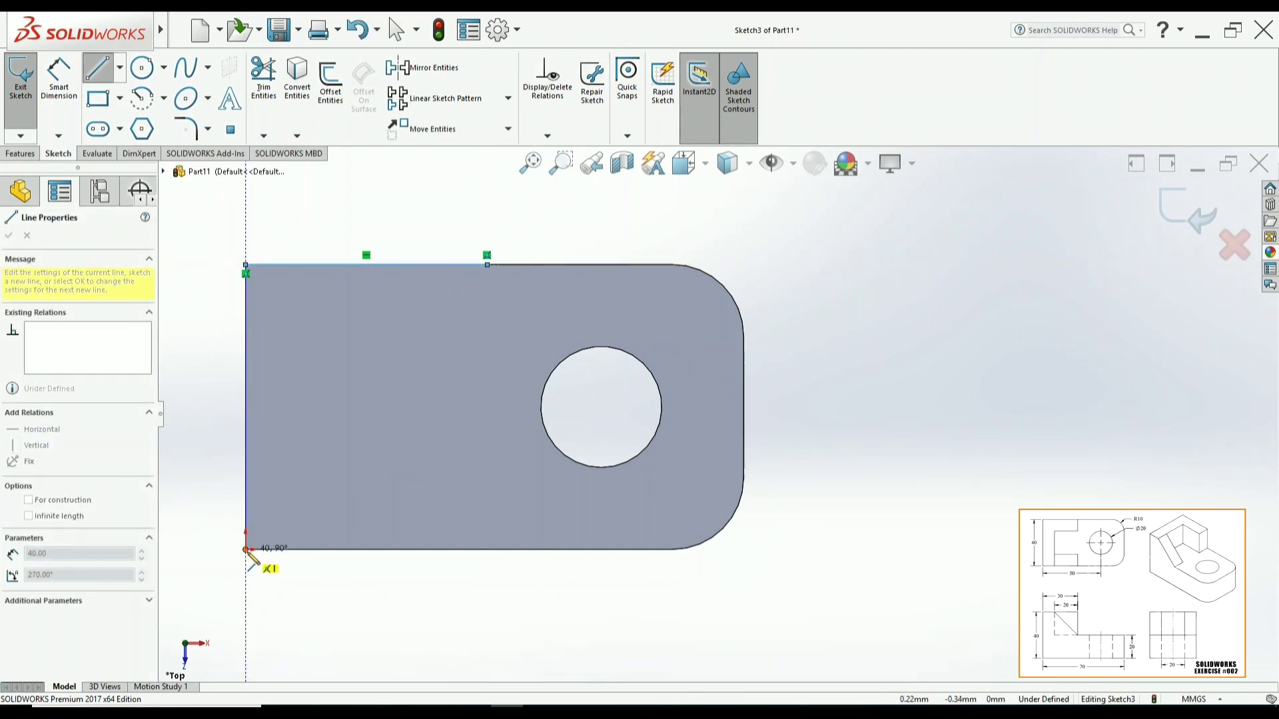
{"action": "left_click", "coordinate": [321, 549]}
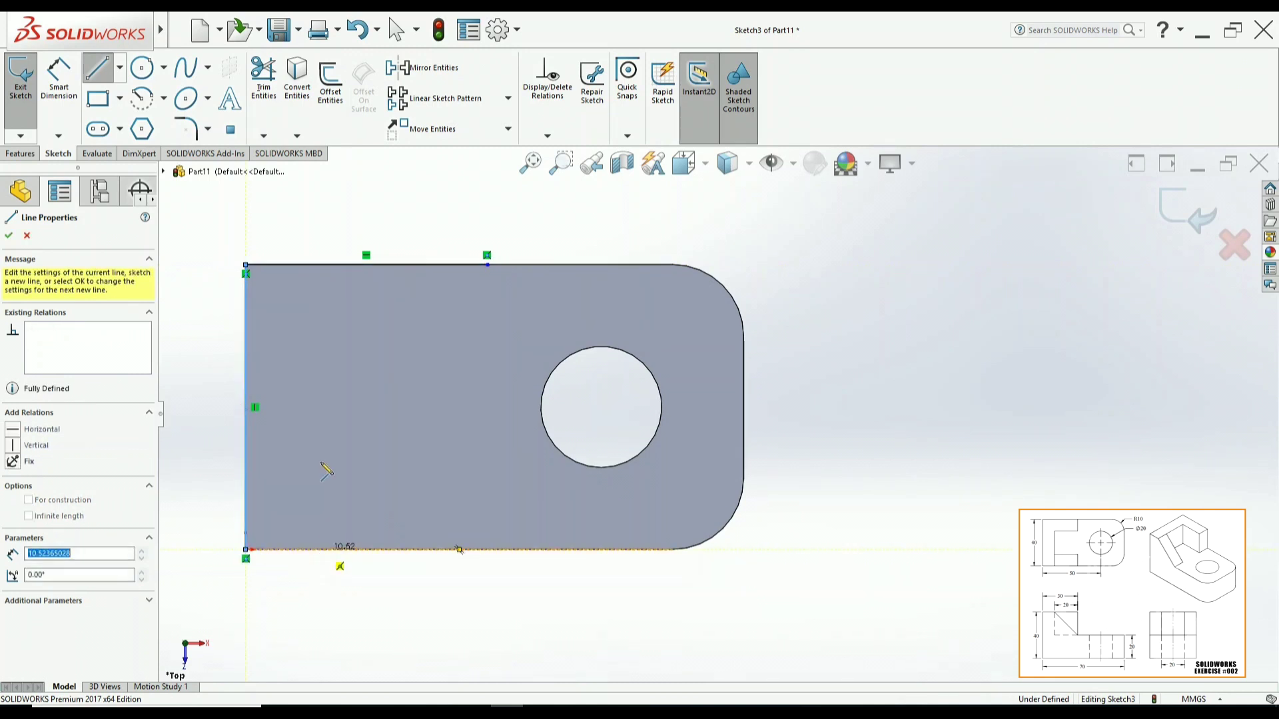
{"action": "left_click", "coordinate": [321, 309]}
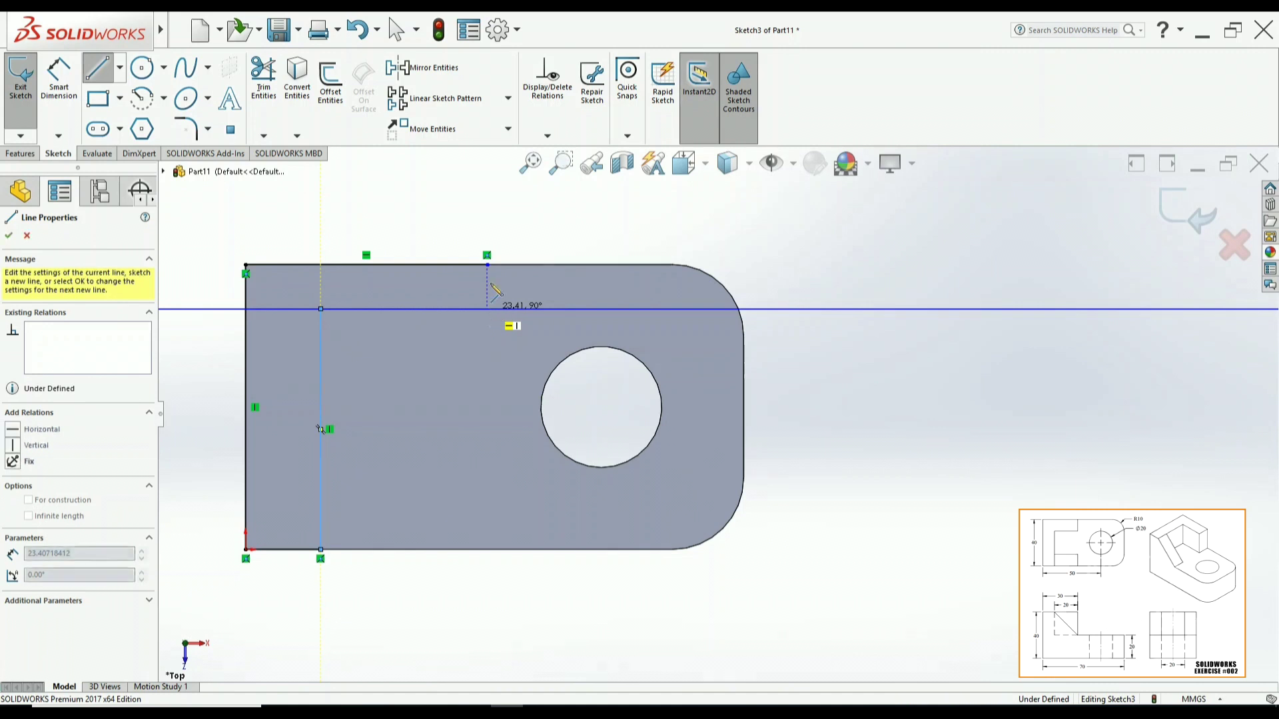
{"action": "left_click", "coordinate": [487, 264]}
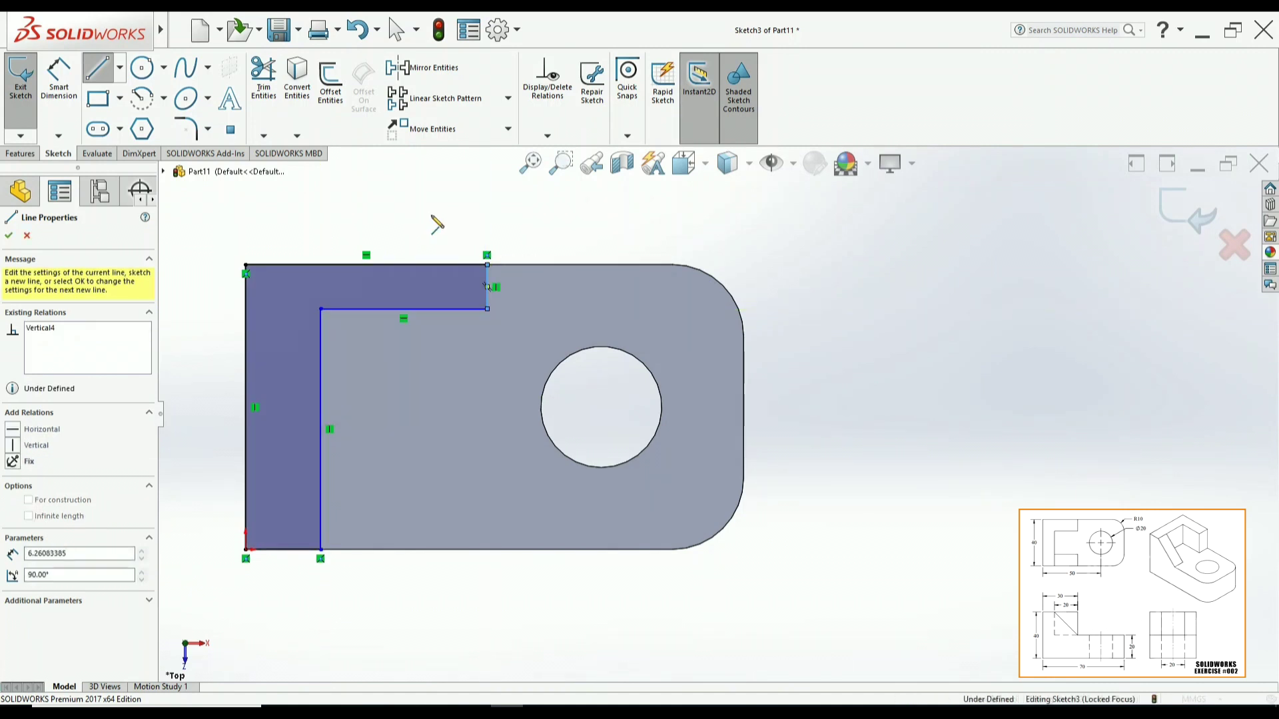
{"action": "right_click", "coordinate": [437, 222]}
{"action": "left_click", "coordinate": [442, 226]}
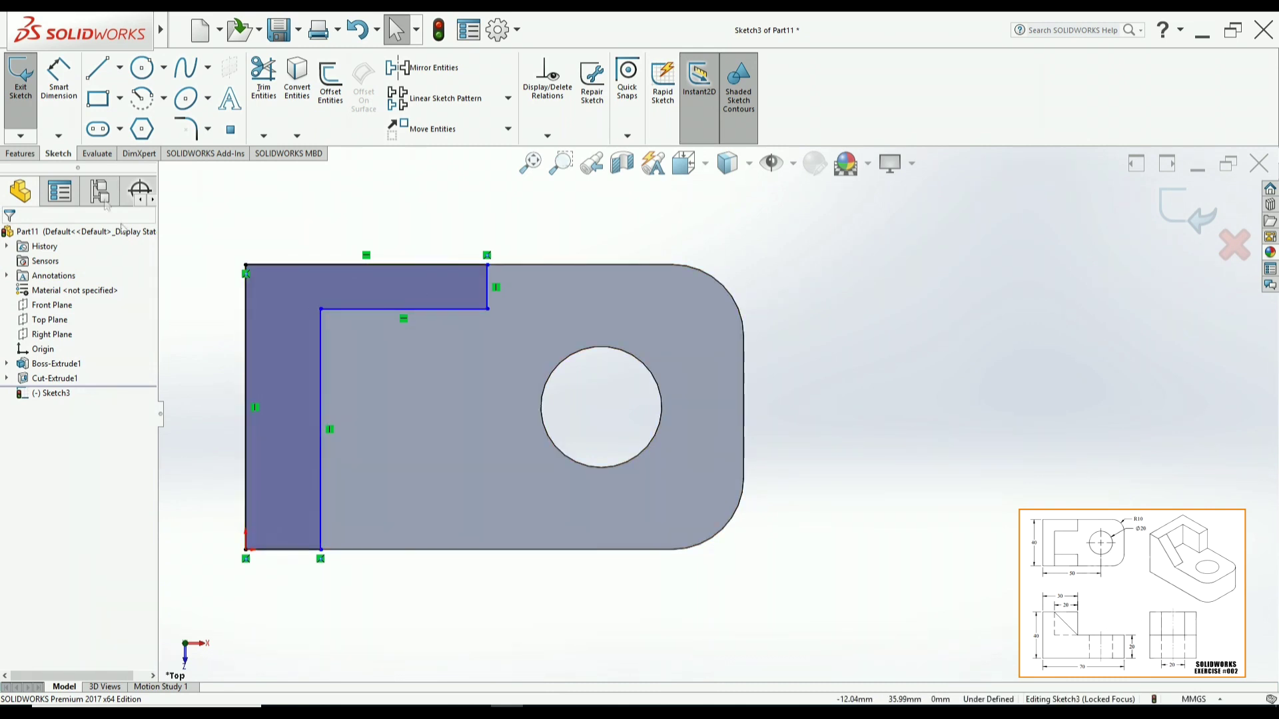
Dimension the short vertical line and the wall's bottom edge to 10 mm each
{"action": "left_click", "coordinate": [52, 93]}
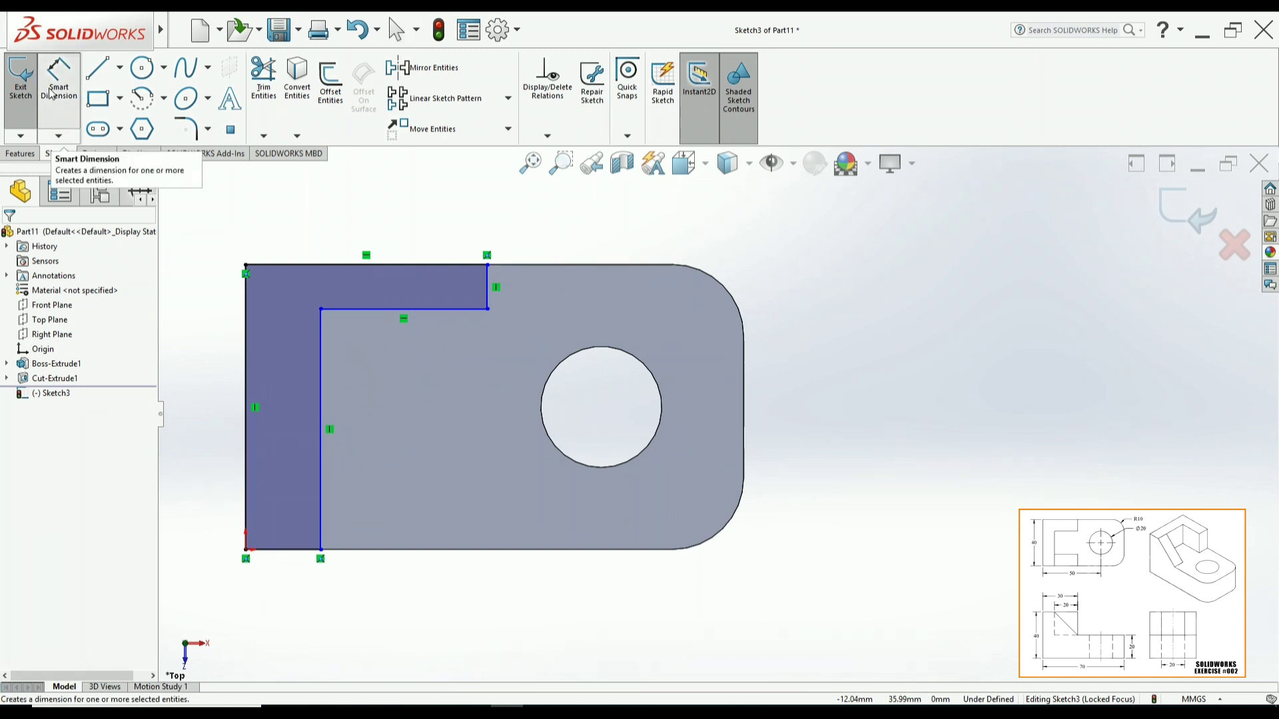
{"action": "left_click", "coordinate": [488, 293]}
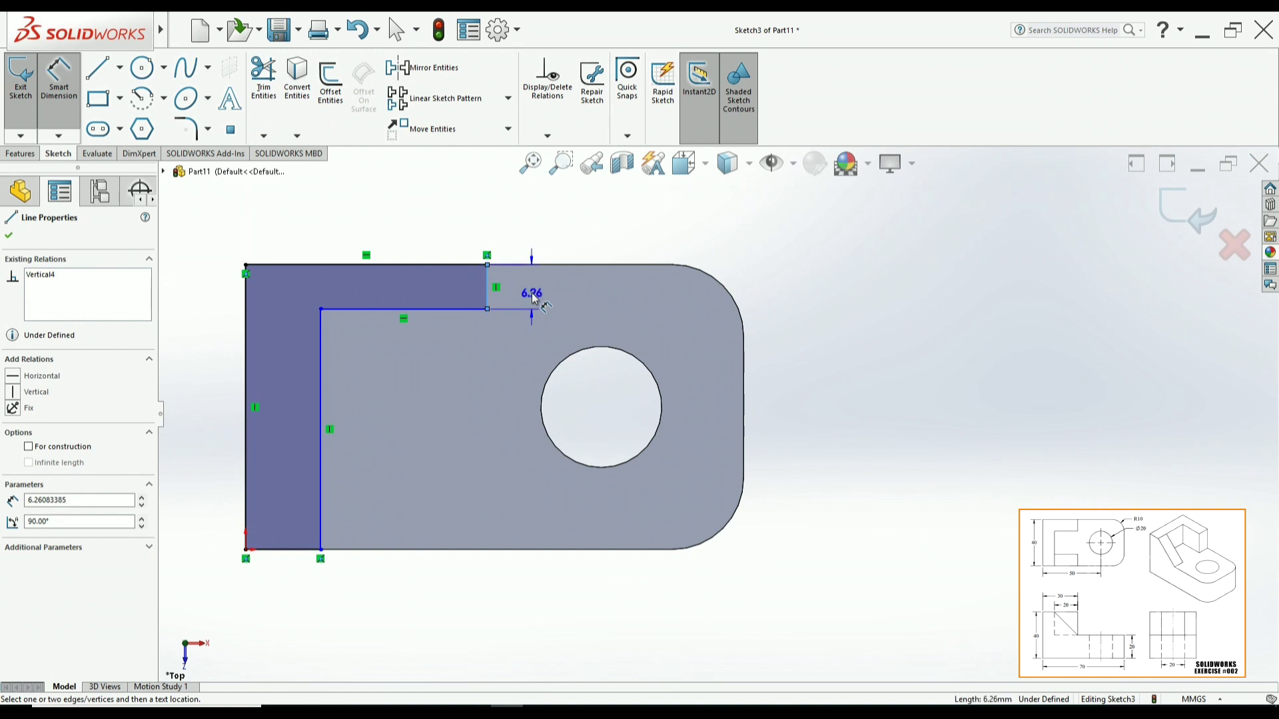
{"action": "left_click", "coordinate": [531, 293]}
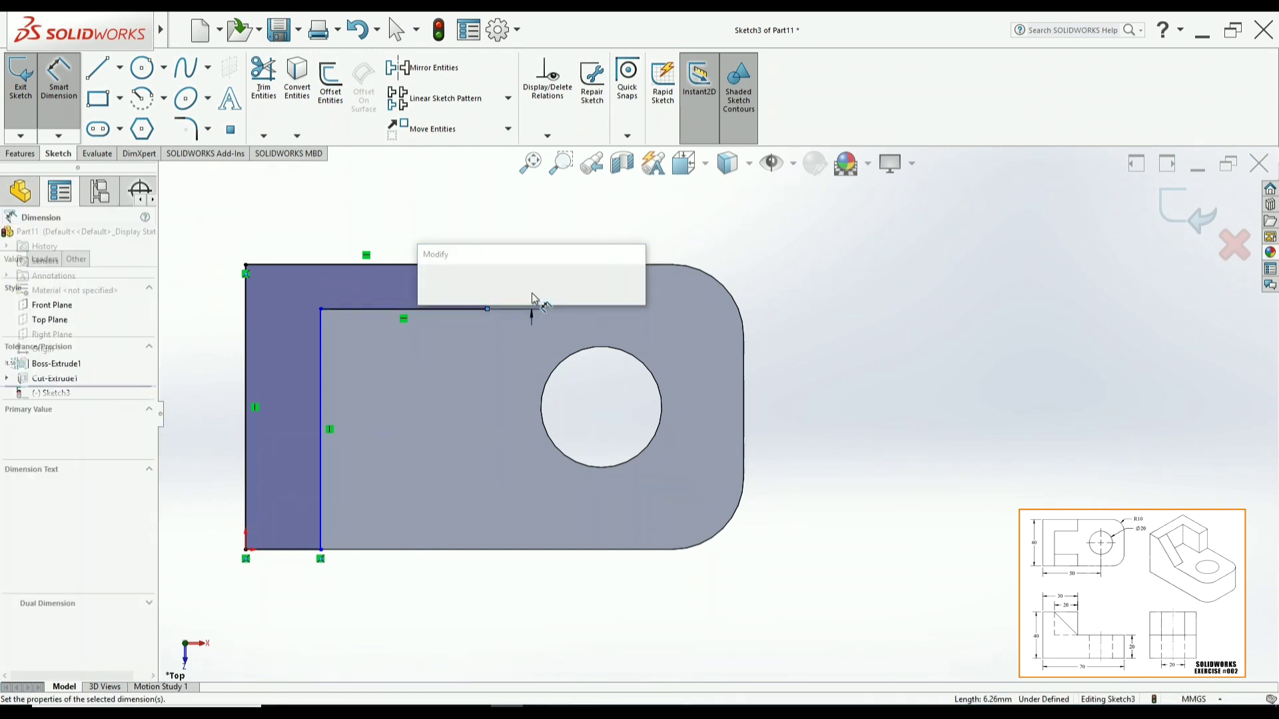
{"action": "type", "text": "10"}
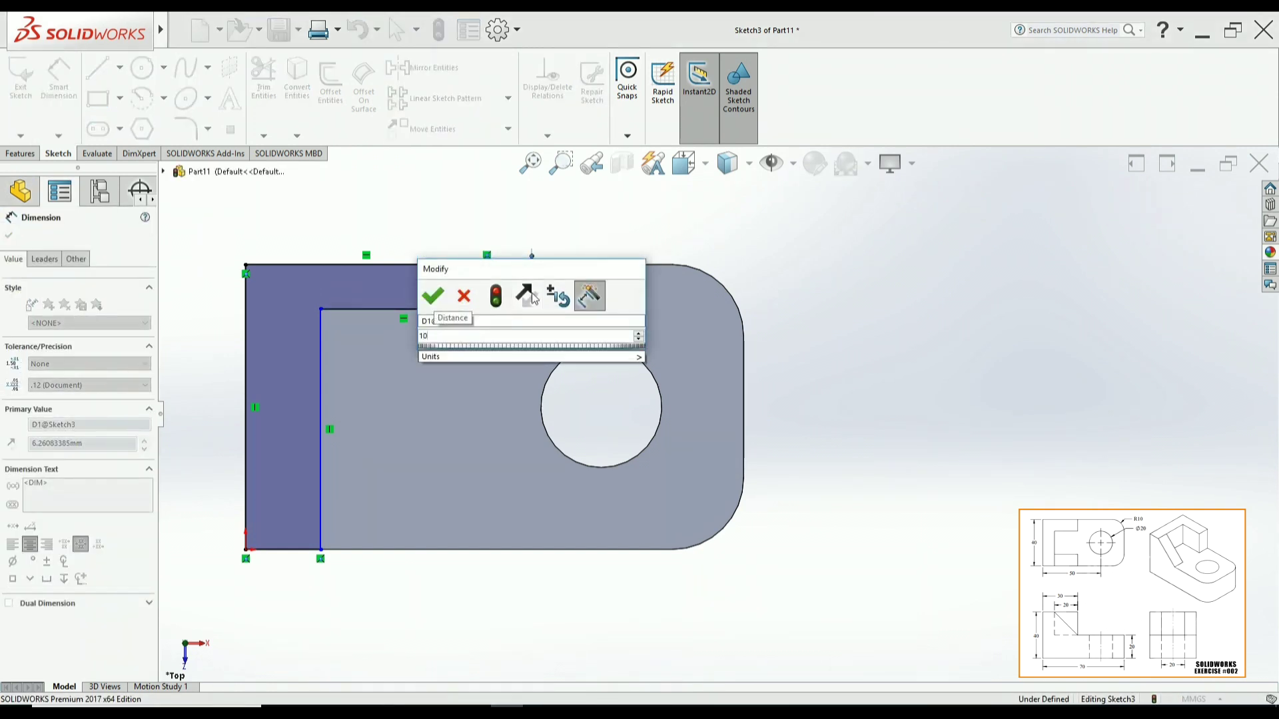
{"action": "key", "text": "Return"}
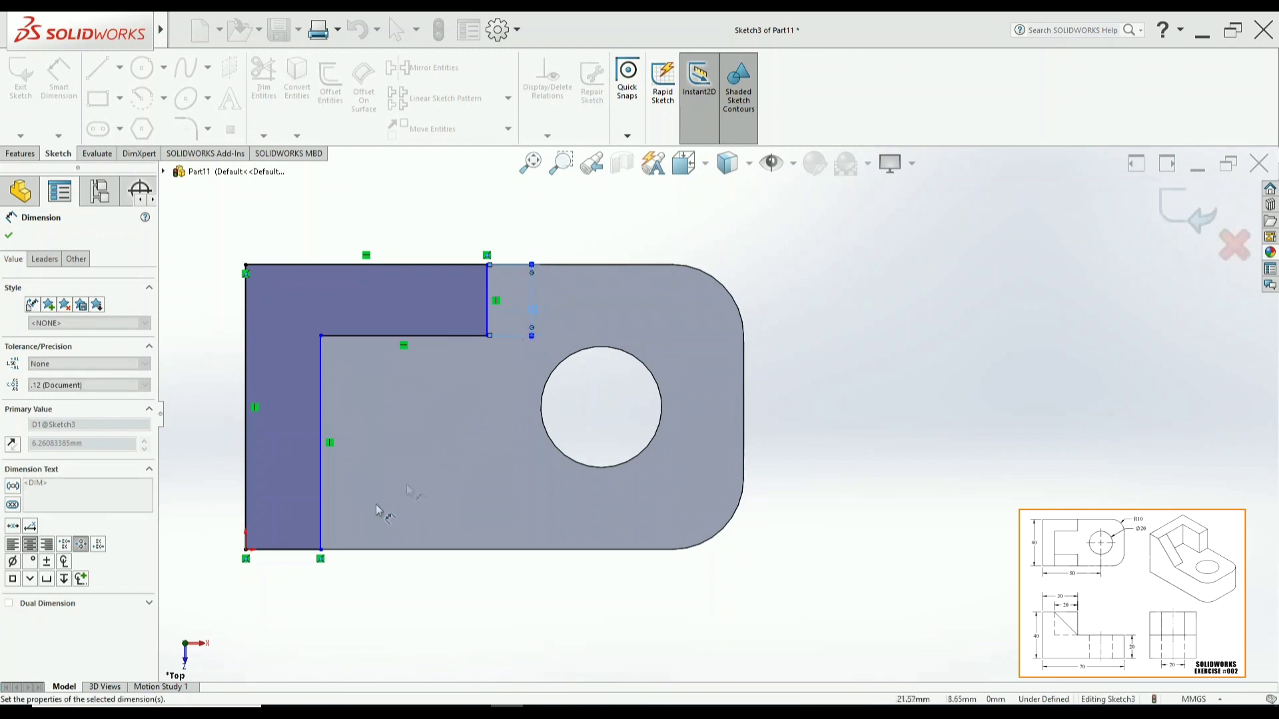
{"action": "left_click", "coordinate": [301, 564]}
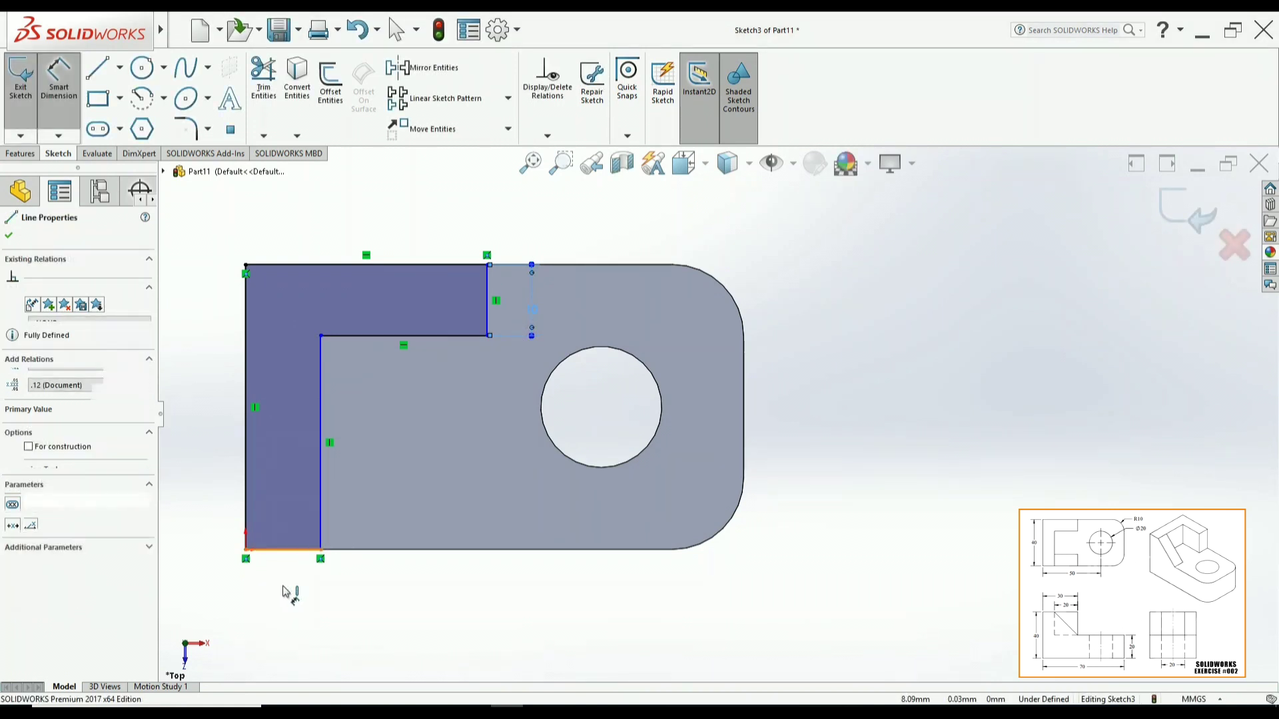
{"action": "left_click", "coordinate": [284, 589]}
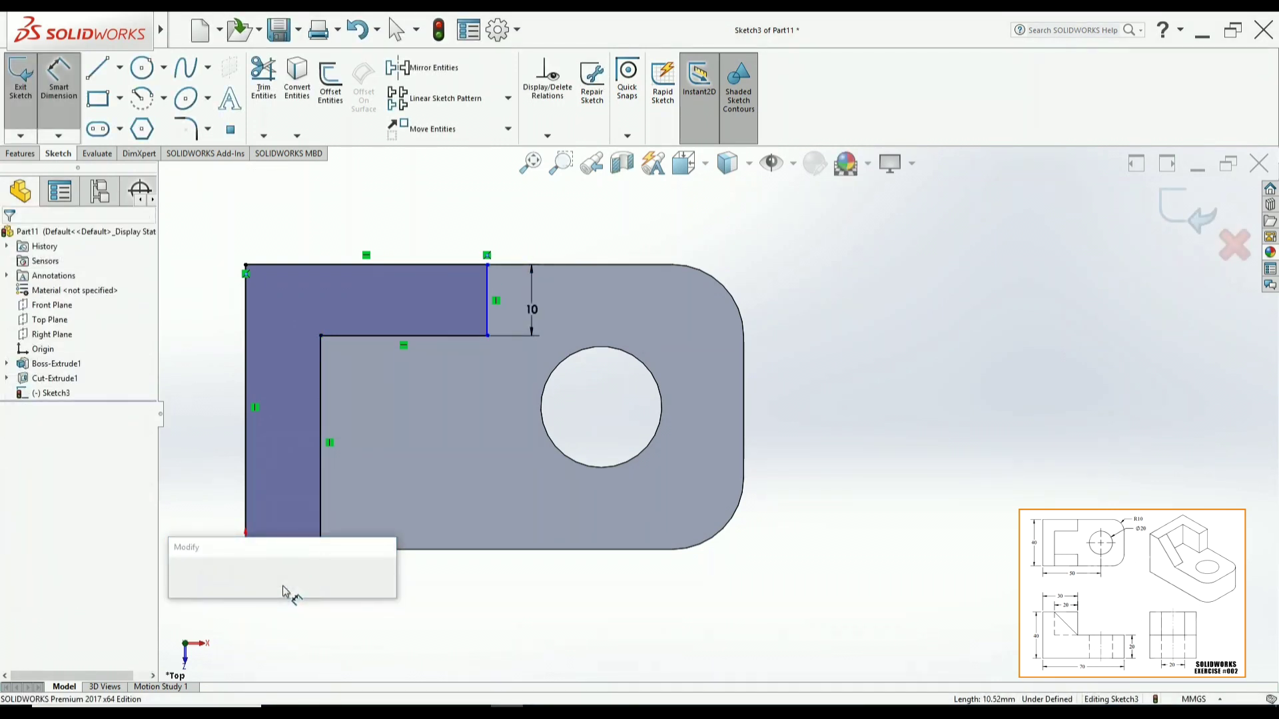
{"action": "type", "text": "10"}
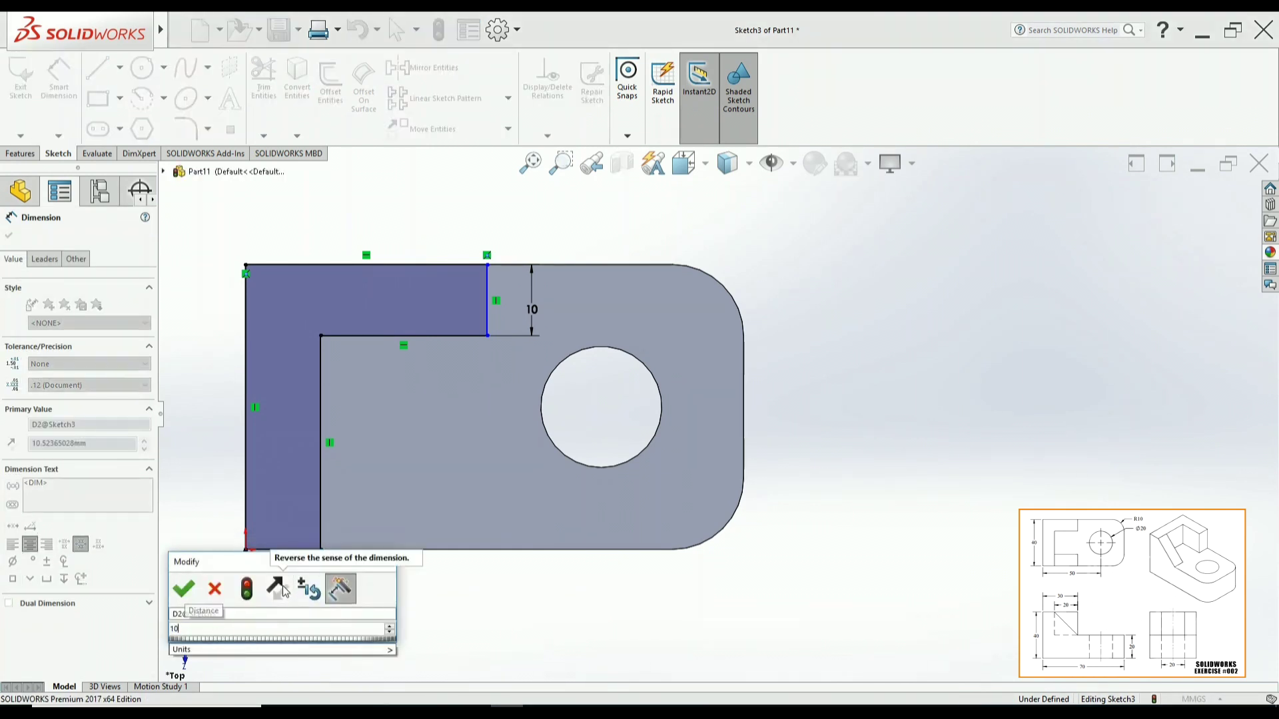
{"action": "key", "text": "Return"}
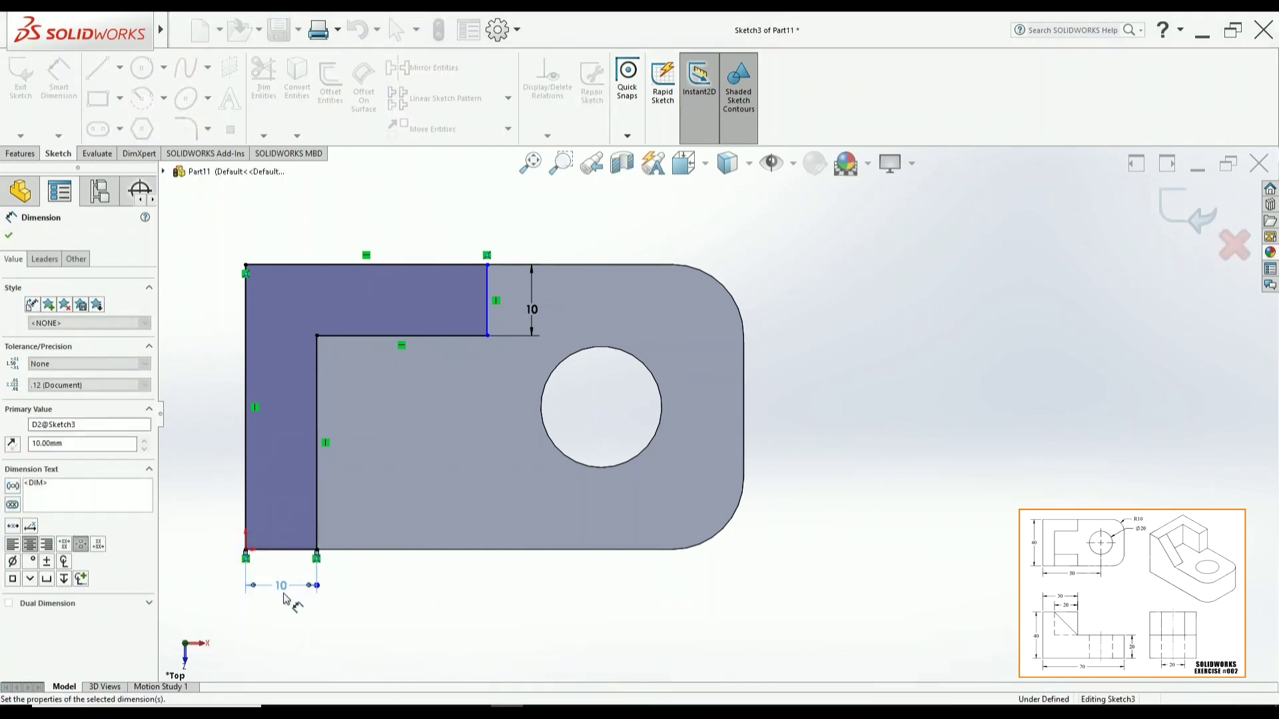
Dimension the top edge to 30 mm and exit the sketch
{"action": "left_click", "coordinate": [390, 267]}
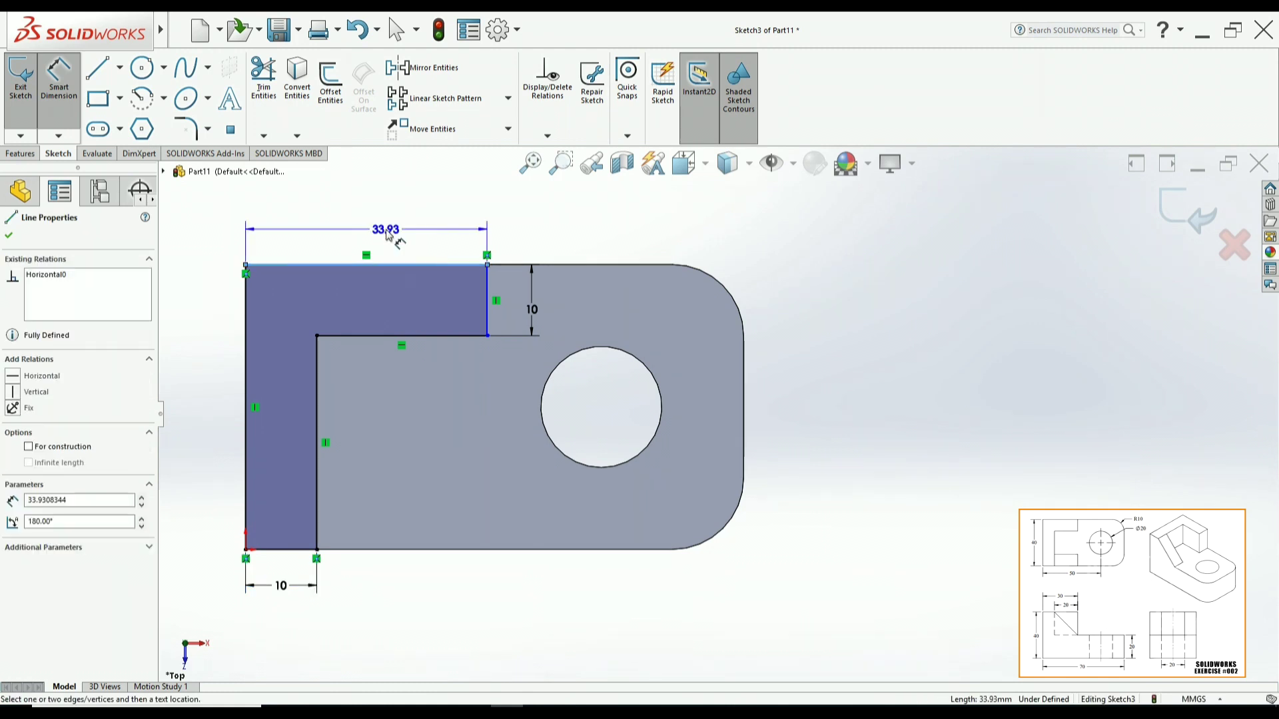
{"action": "left_click", "coordinate": [387, 233]}
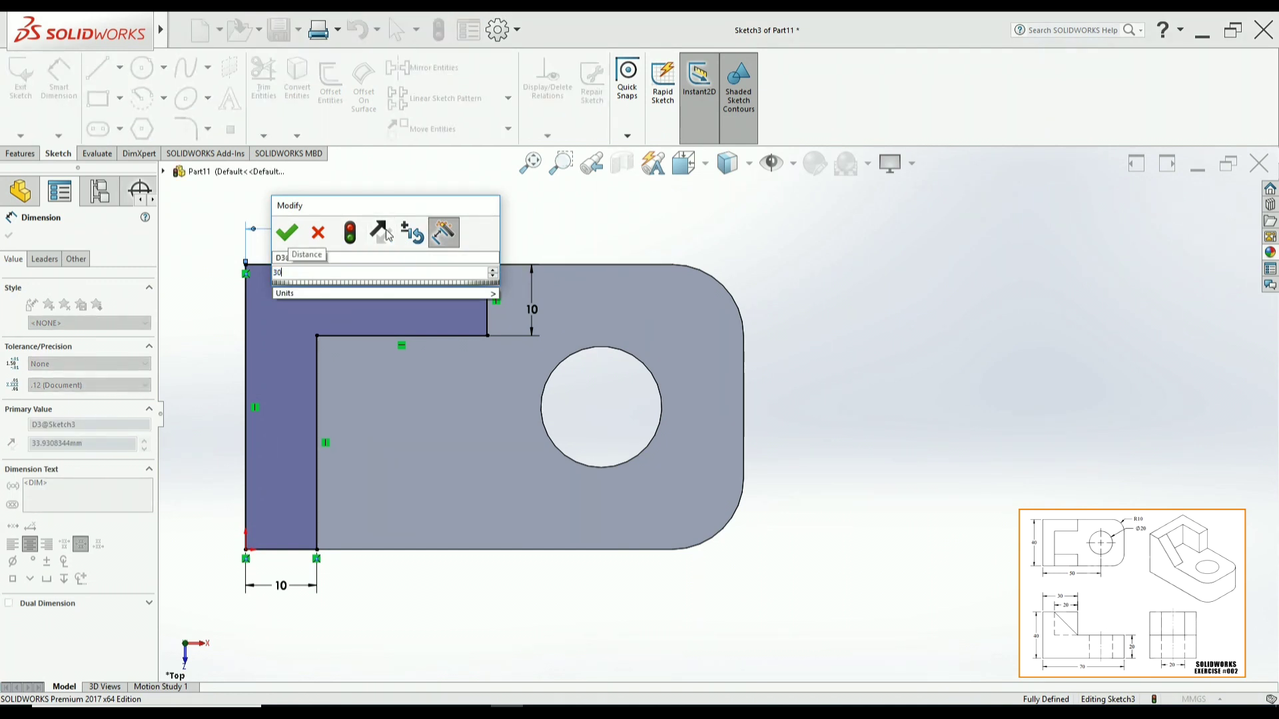
{"action": "key", "text": "Return"}
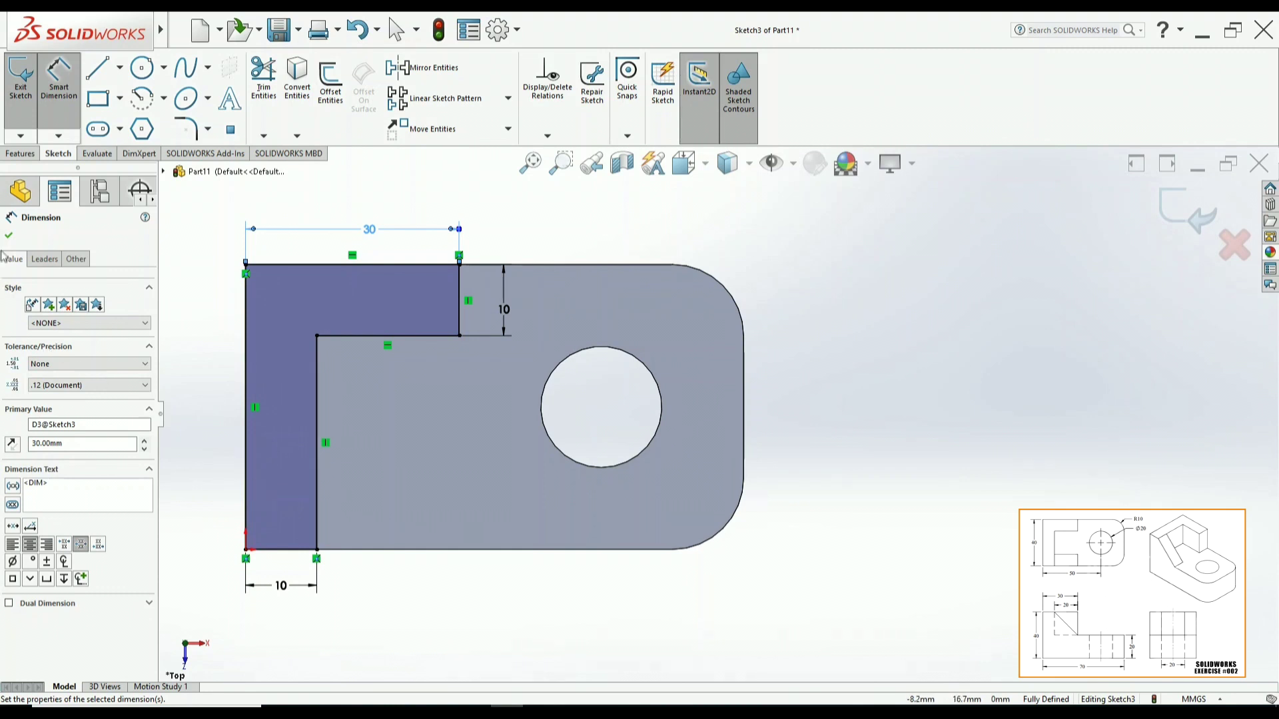
{"action": "key", "text": "Escape"}
{"action": "key", "text": "Escape"}
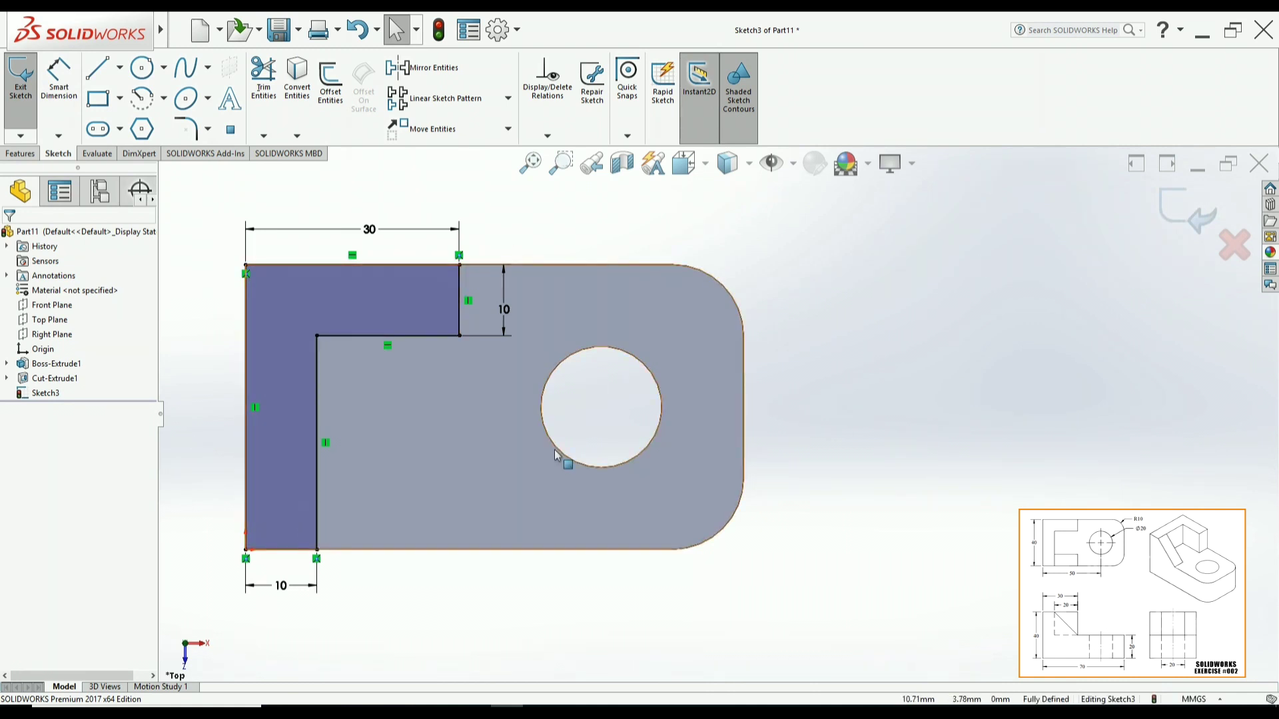
{"action": "left_click", "coordinate": [1171, 220]}
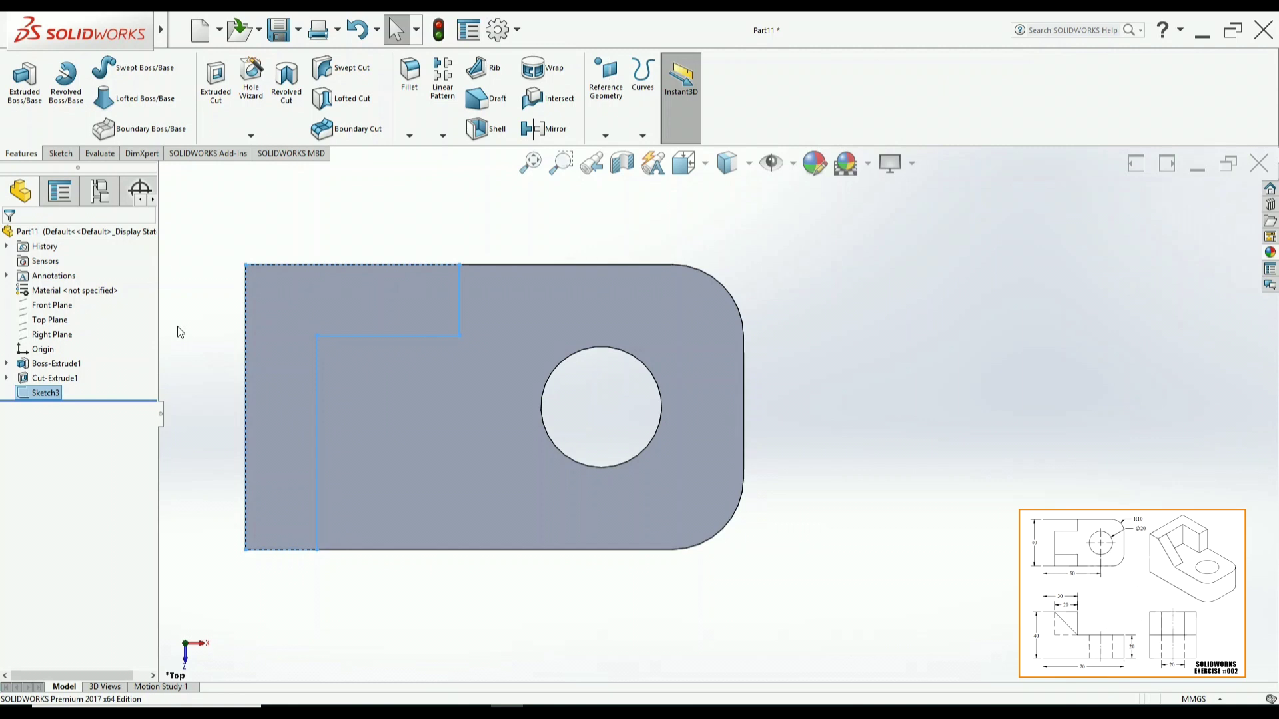
Extrude the L-shaped sketch 20 mm Blind into a wall, creating Boss-Extrude2
{"action": "key", "text": "e"}
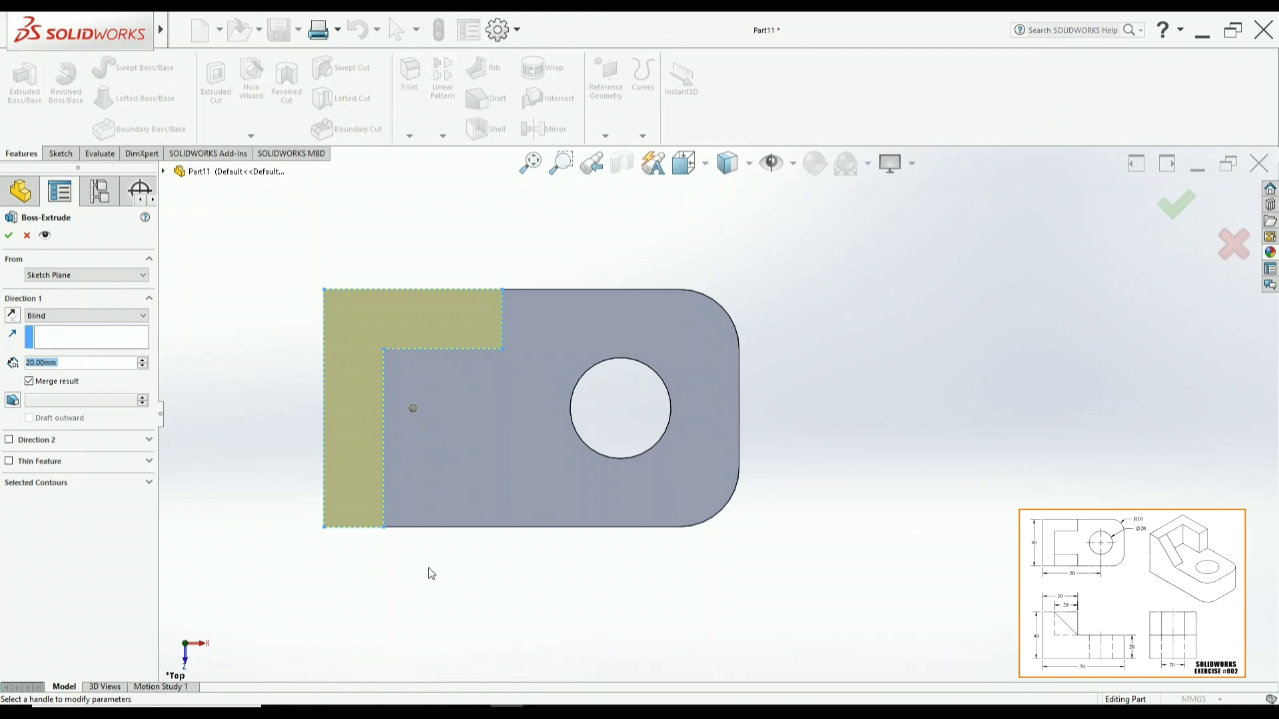
{"action": "middle_click_drag", "start_coordinate": [429, 568], "coordinate": [783, 524]}
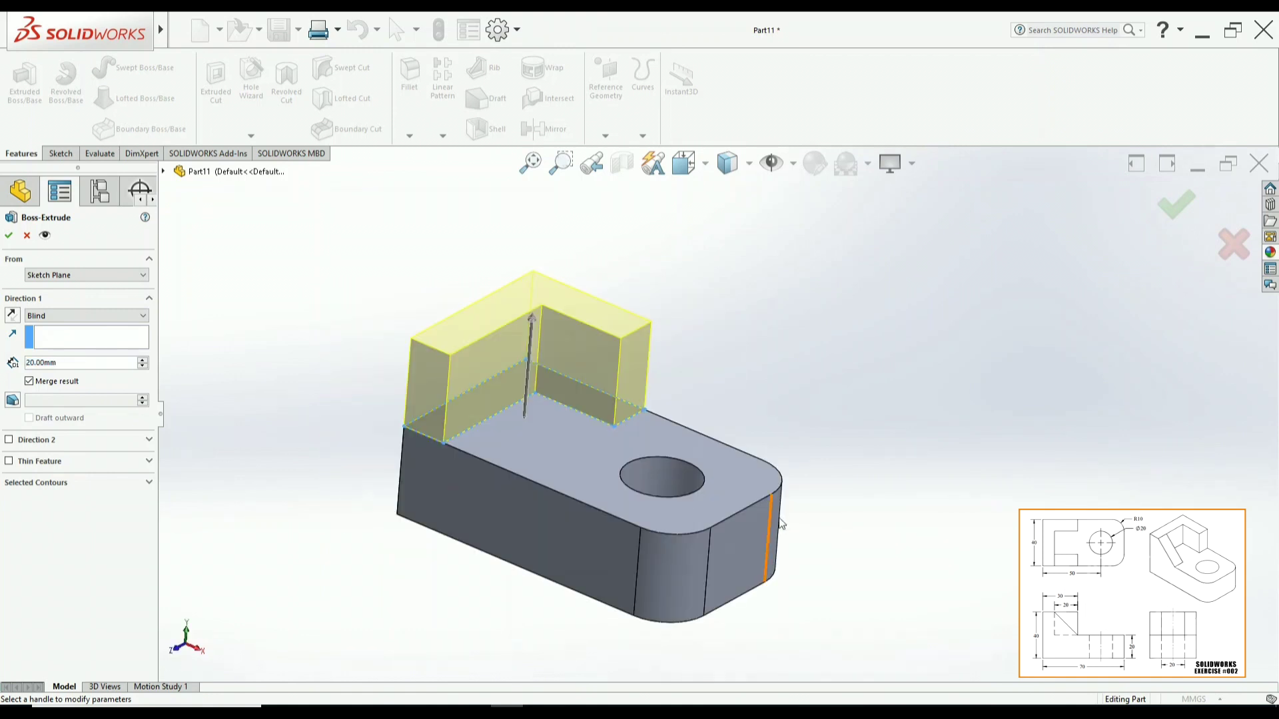
{"action": "scroll", "coordinate": [781, 524], "scroll_direction": "up", "scroll_amount": 2}
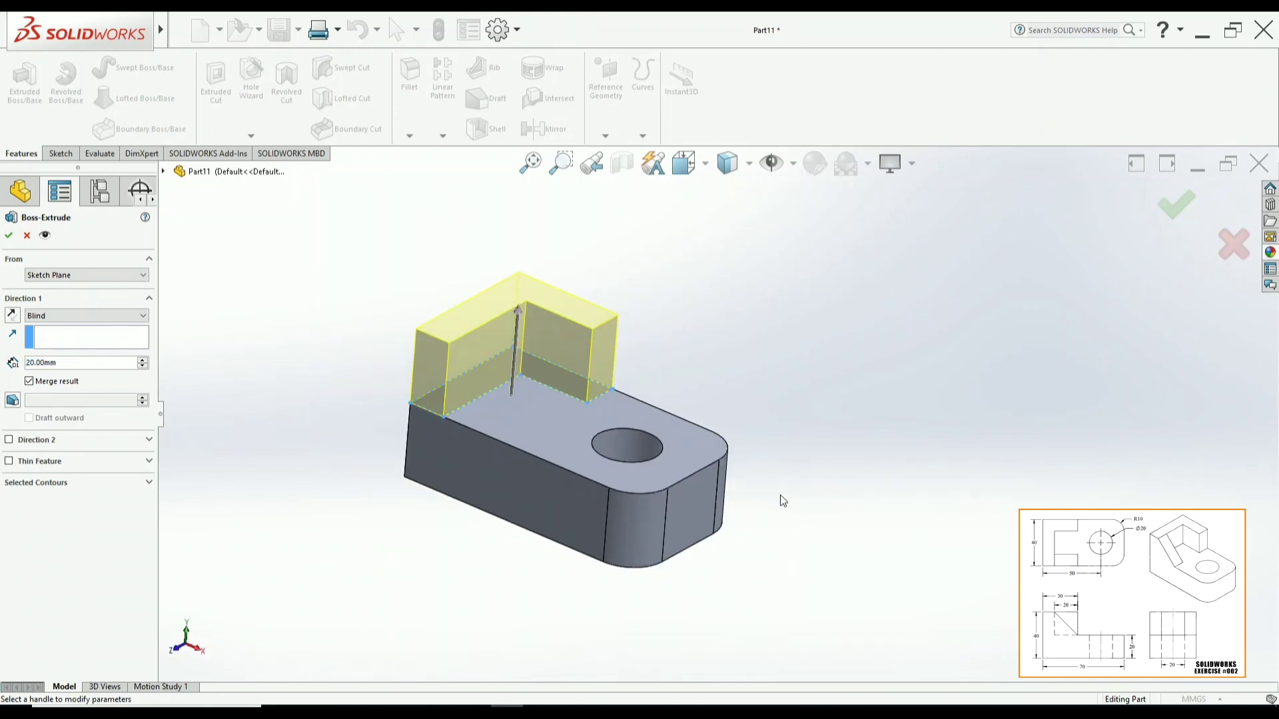
{"action": "middle_click_drag", "start_coordinate": [781, 495], "coordinate": [545, 405]}
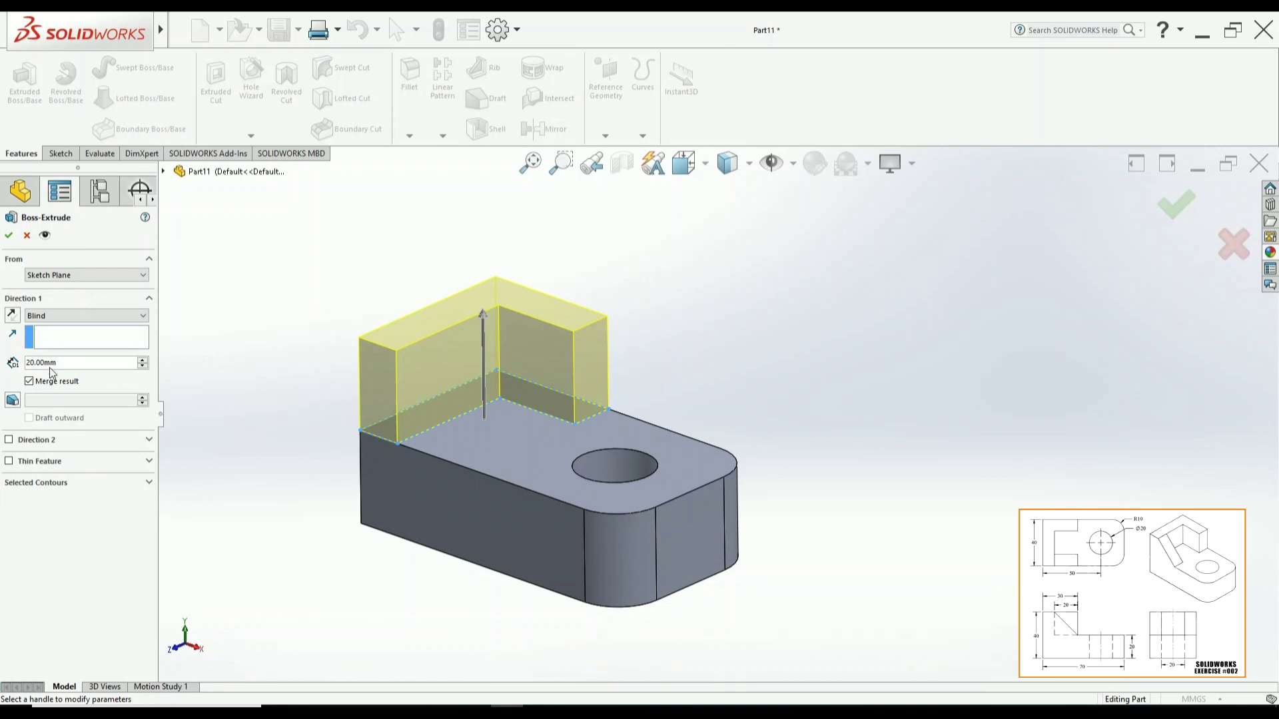
{"action": "left_click", "coordinate": [8, 237]}
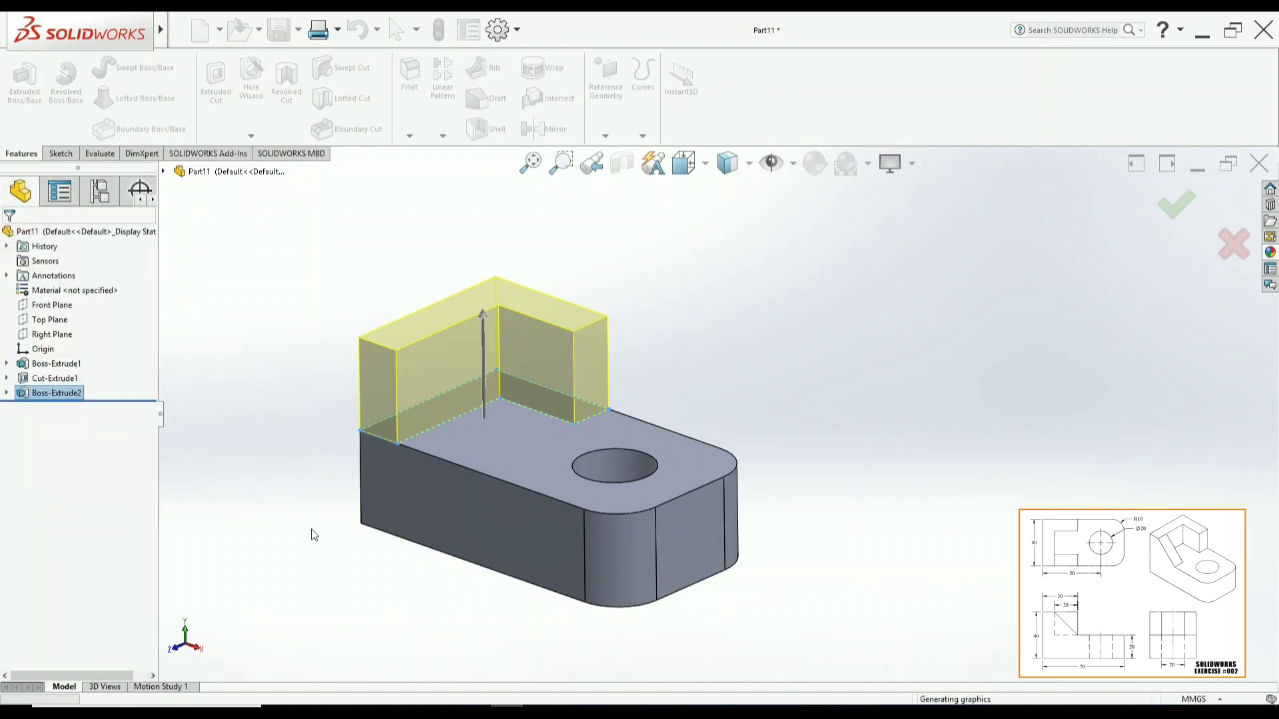
{"action": "left_click", "coordinate": [708, 345]}
Look over the extruded part, then launch the Rib command from the Features tab
{"action": "scroll", "coordinate": [782, 429], "scroll_direction": "down", "scroll_amount": 2}
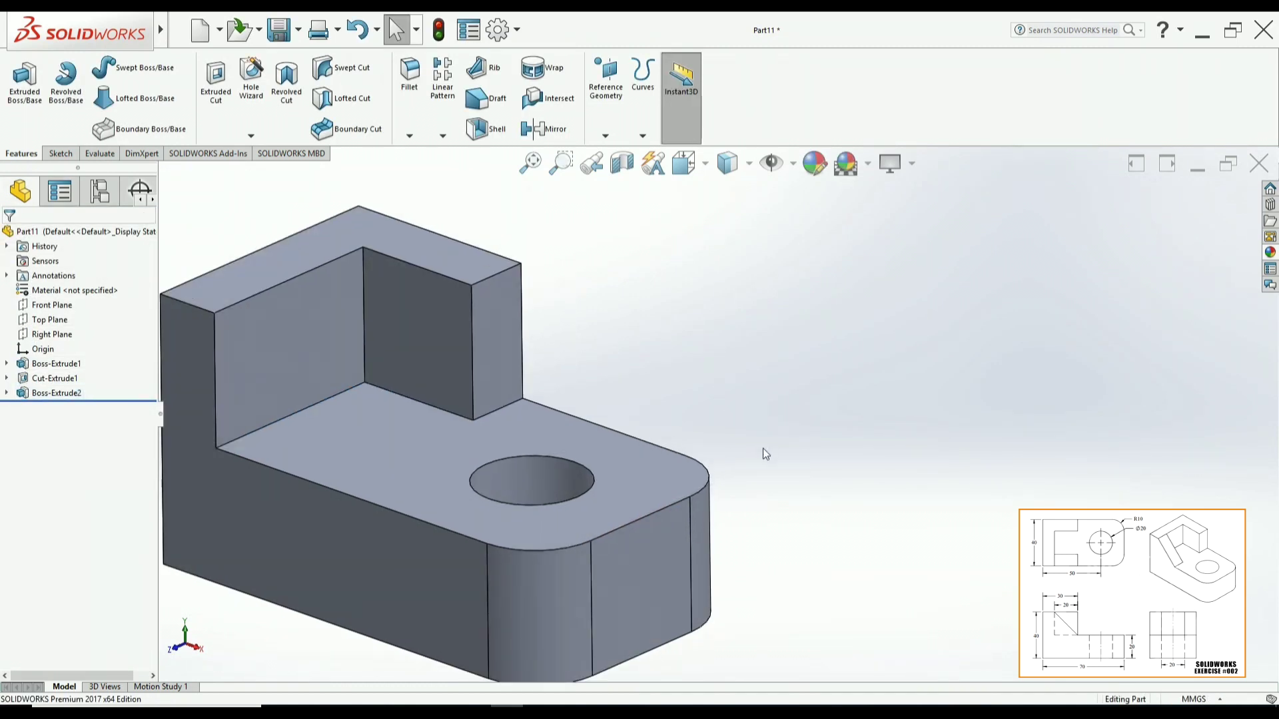
{"action": "scroll", "coordinate": [762, 449], "scroll_direction": "up", "scroll_amount": 2}
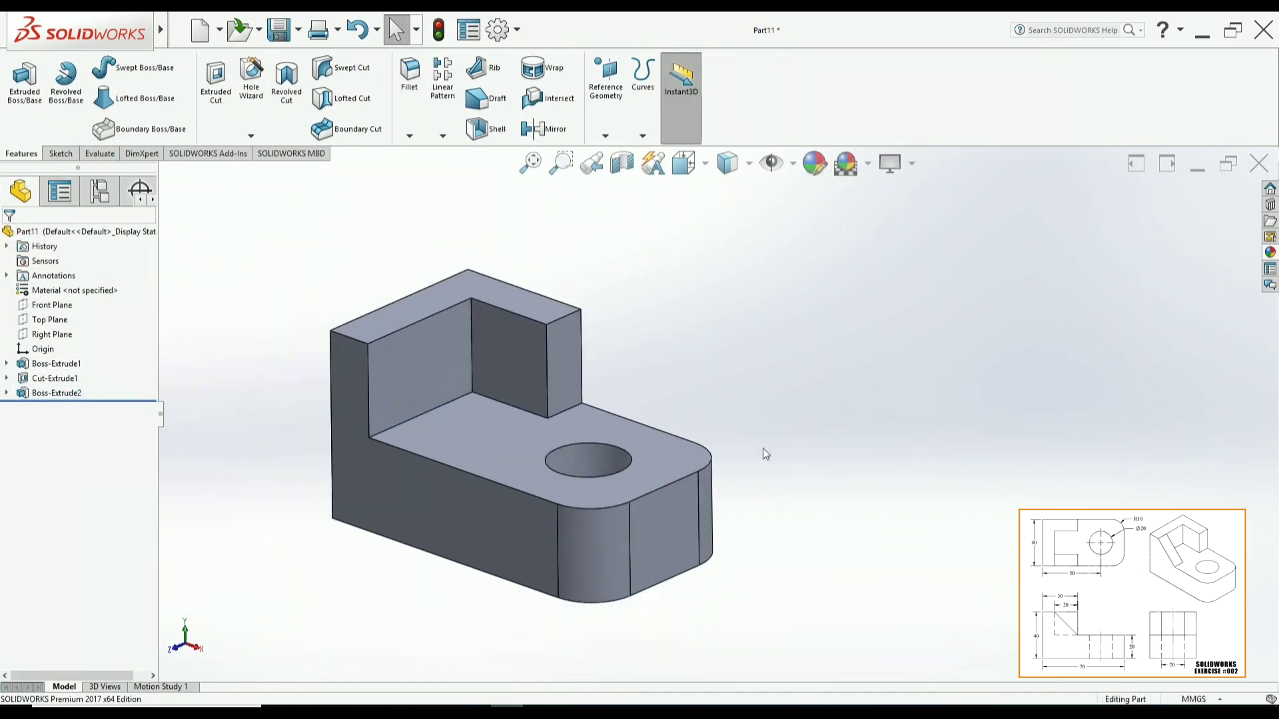
{"action": "left_click", "coordinate": [486, 69]}
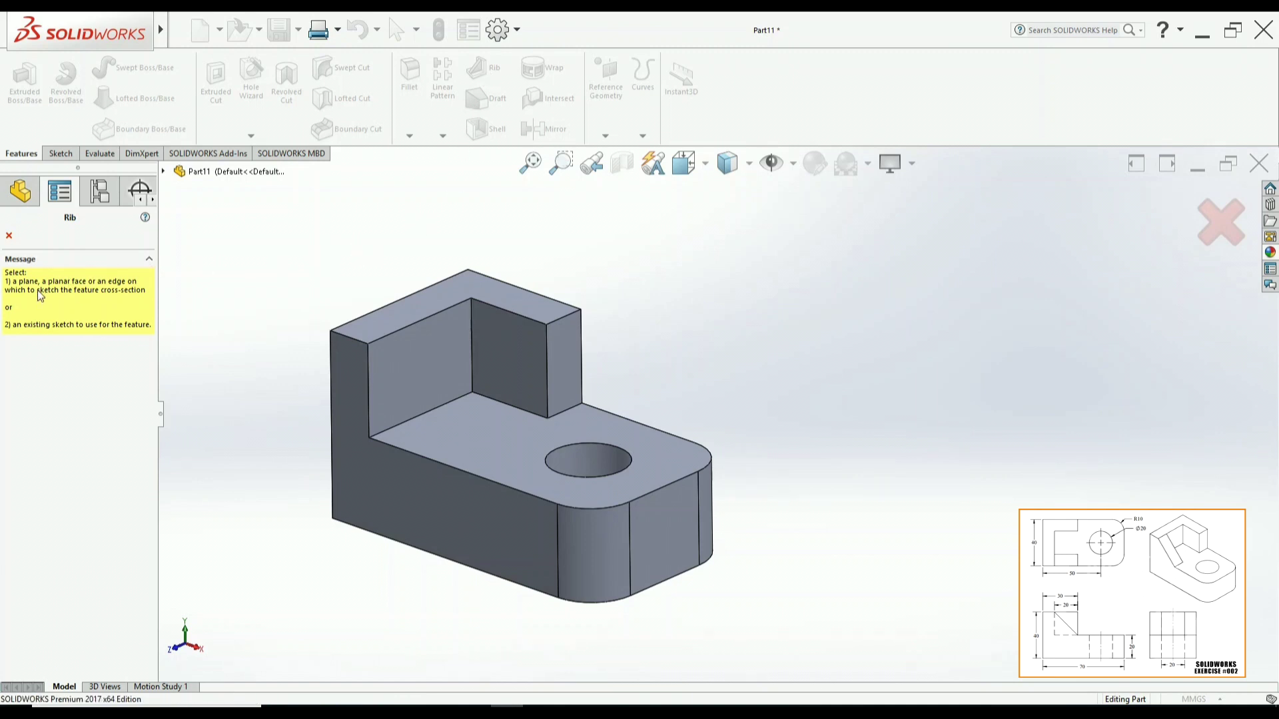
Start the rib sketch on the block's front face, viewed straight on from the Front
{"action": "left_click", "coordinate": [423, 510]}
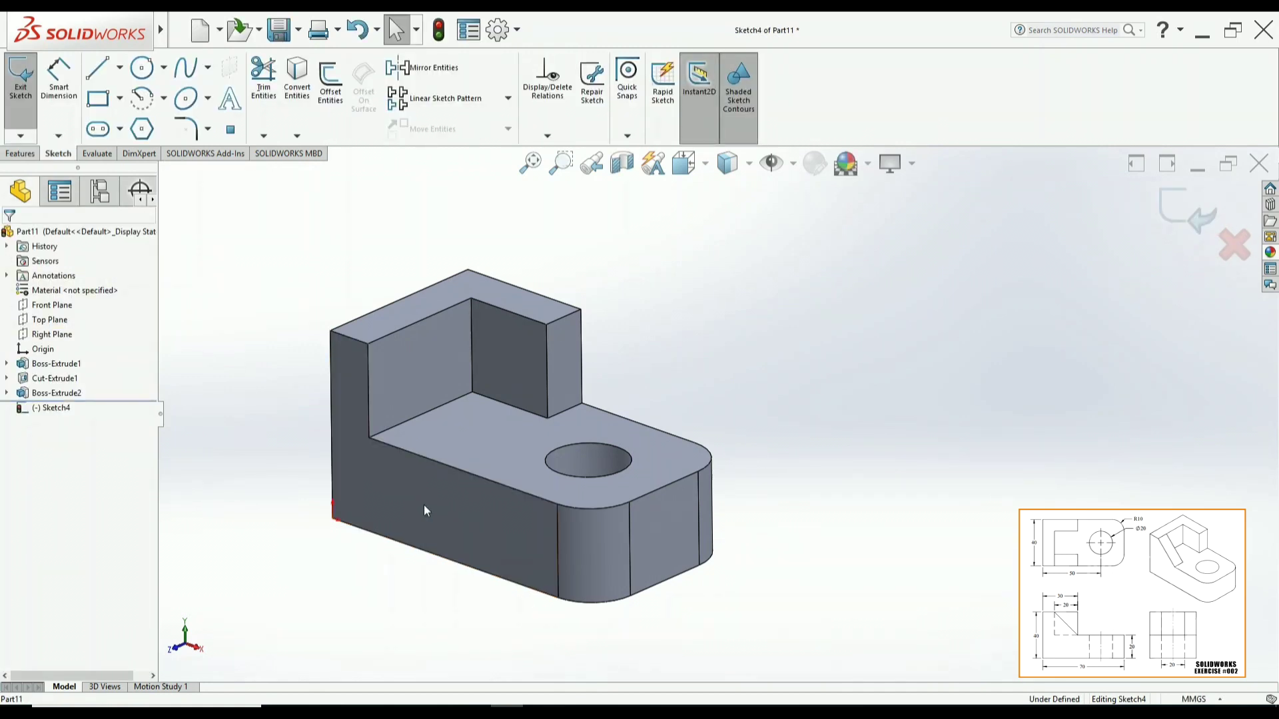
{"action": "left_click", "coordinate": [705, 172]}
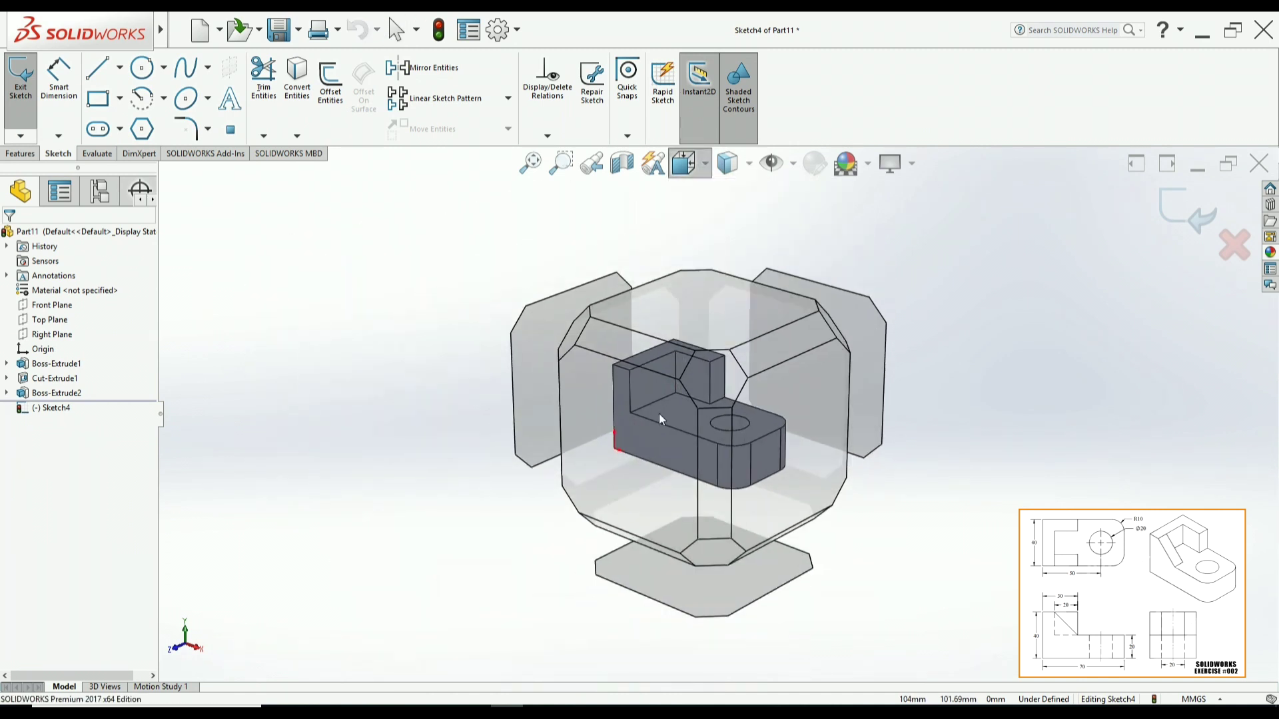
{"action": "left_click", "coordinate": [645, 437]}
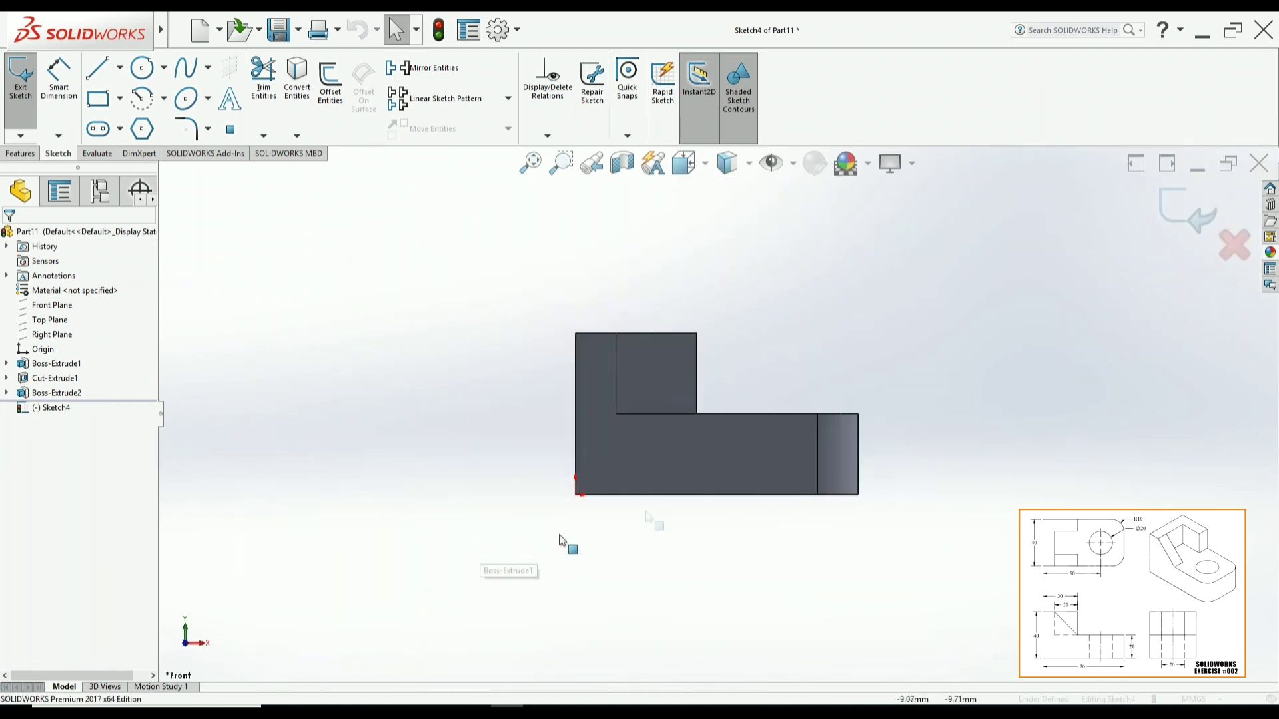
{"action": "scroll", "coordinate": [835, 430], "scroll_direction": "down", "scroll_amount": 4}
{"action": "scroll", "coordinate": [793, 437], "scroll_direction": "up", "scroll_amount": 1}
{"action": "scroll", "coordinate": [793, 437], "scroll_direction": "down", "scroll_amount": 1}
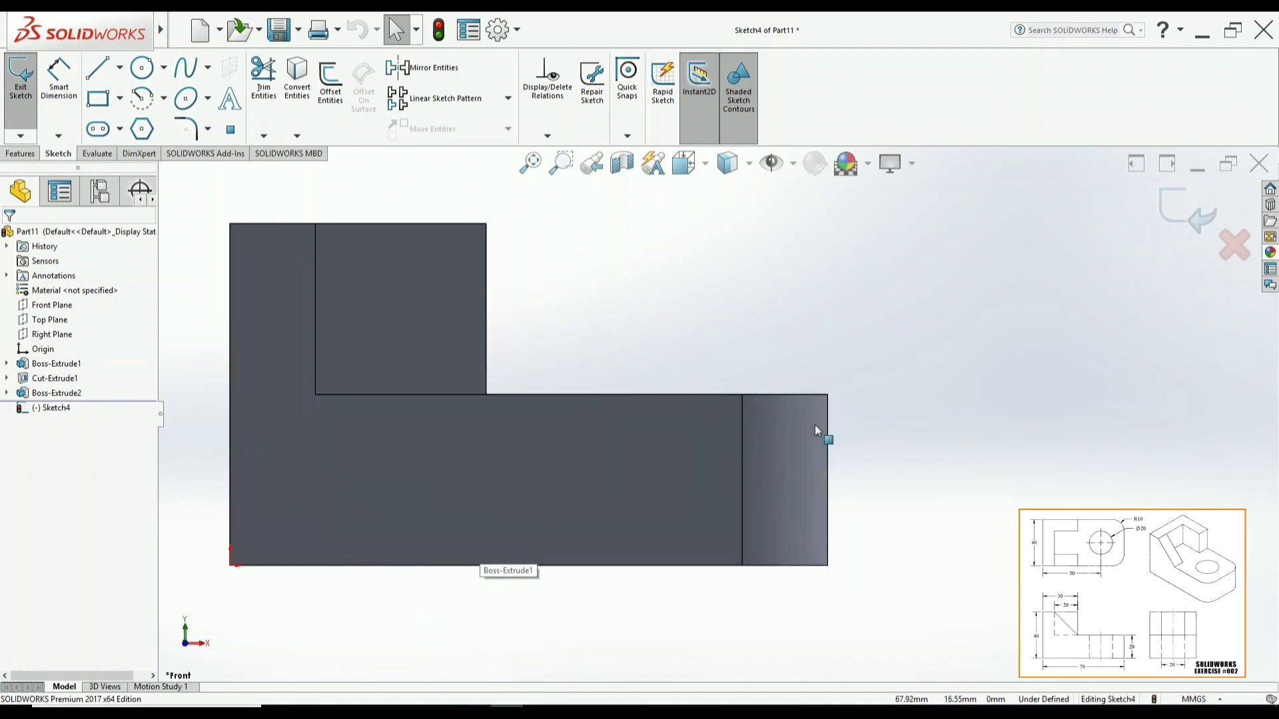
Draw one sloped line from the wall's top inner corner down to the base plate's top edge
{"action": "left_click", "coordinate": [97, 67]}
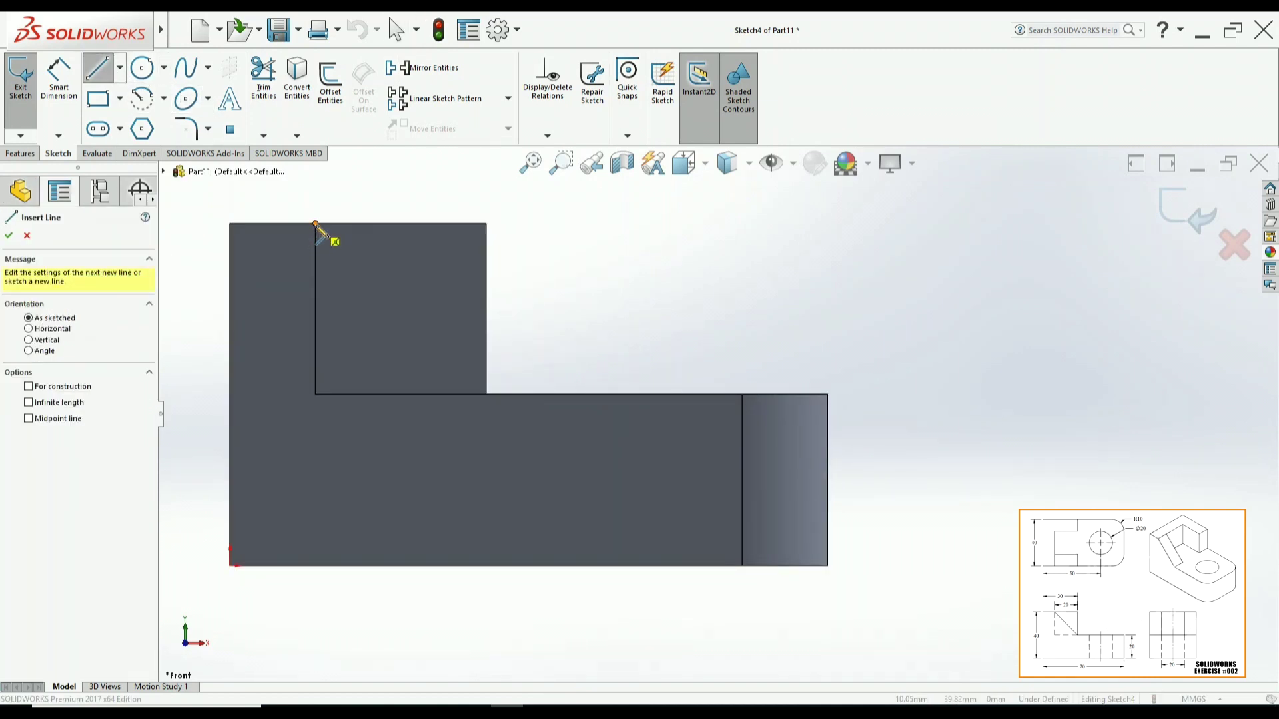
{"action": "left_click_drag", "start_coordinate": [316, 224], "coordinate": [486, 395]}
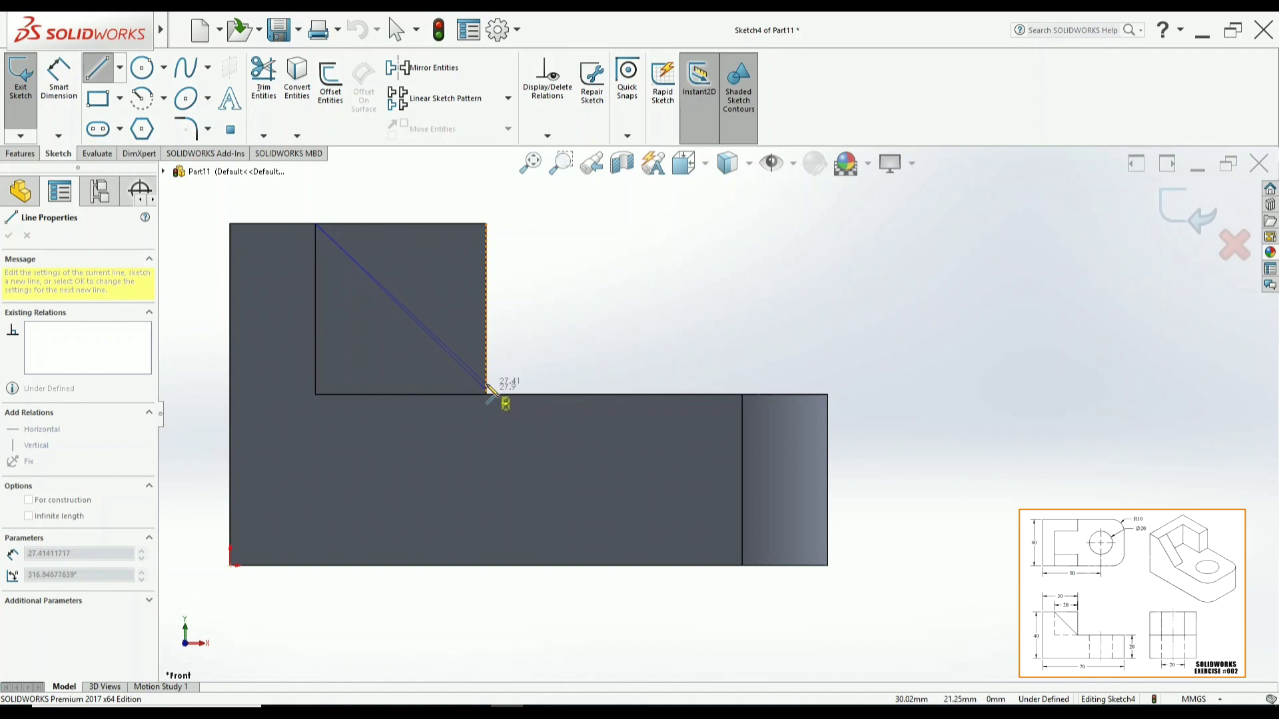
{"action": "left_click_drag", "start_coordinate": [486, 395], "coordinate": [648, 396]}
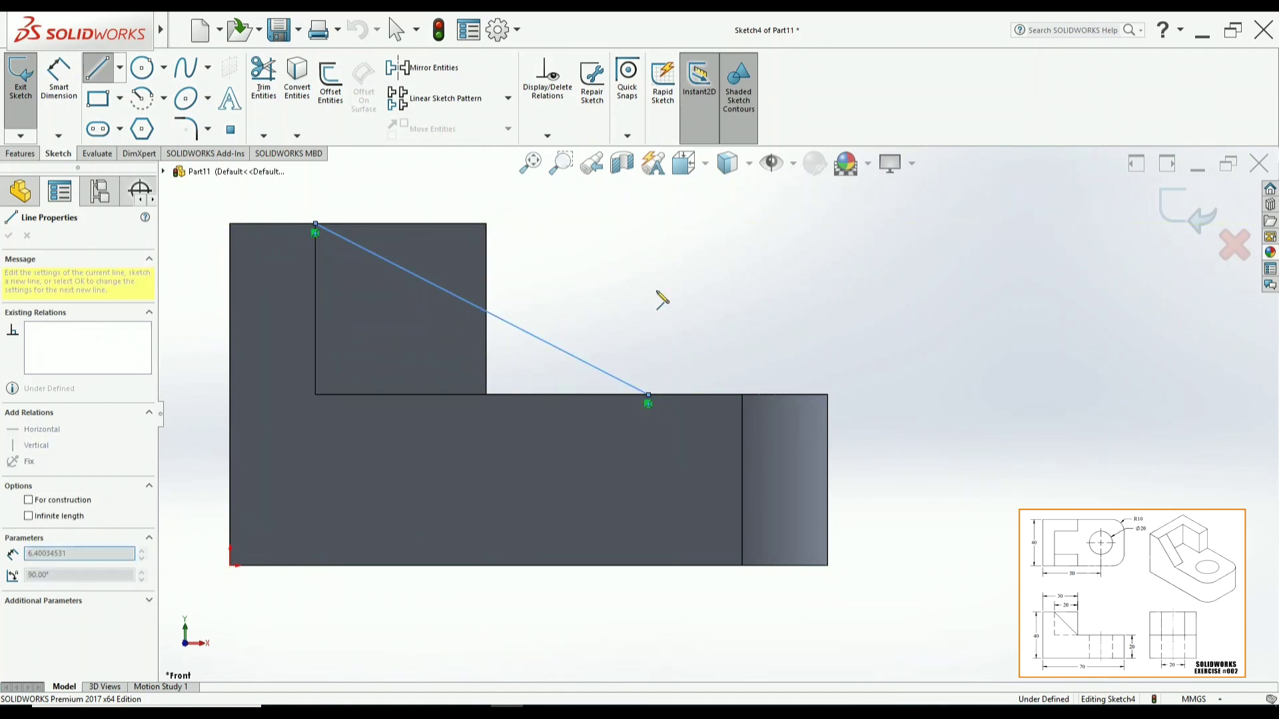
{"action": "right_click", "coordinate": [661, 234]}
{"action": "left_click", "coordinate": [685, 291]}
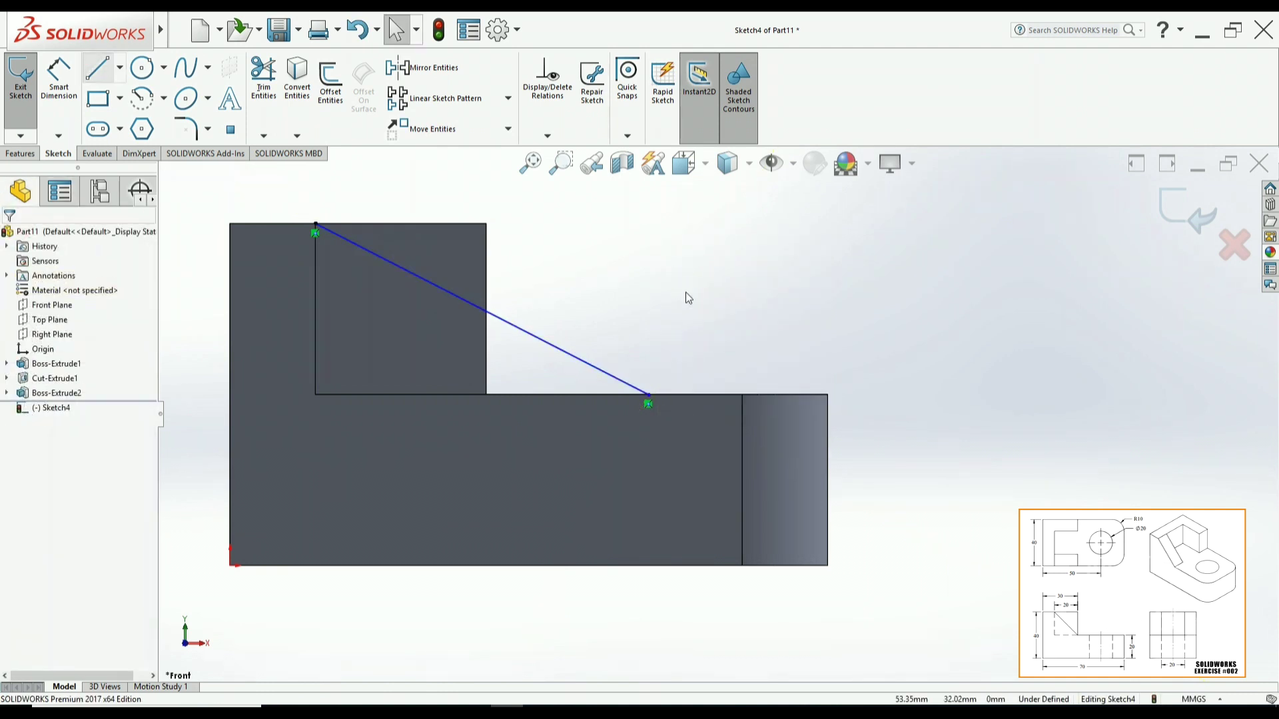
Dimension the line's lower end 30 mm horizontally from the wall's inner edge
{"action": "left_click", "coordinate": [50, 91]}
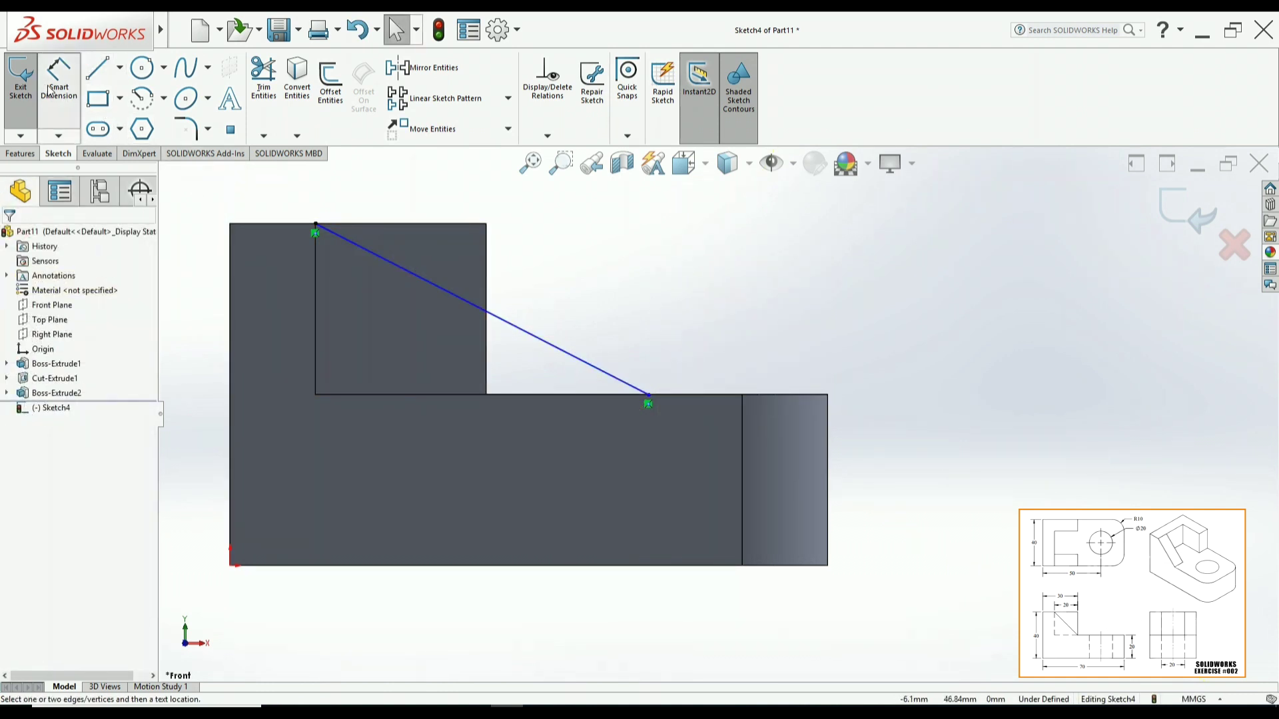
{"action": "left_click", "coordinate": [316, 371]}
{"action": "left_click", "coordinate": [649, 397]}
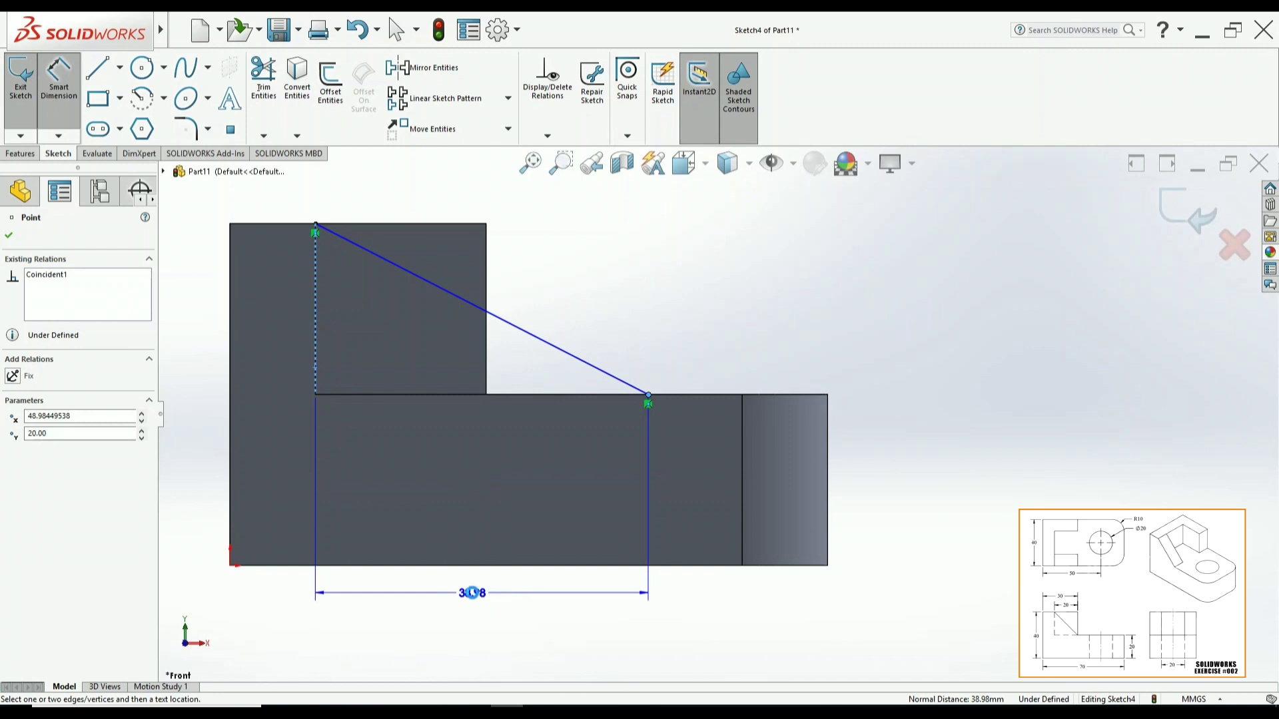
{"action": "left_click", "coordinate": [471, 592]}
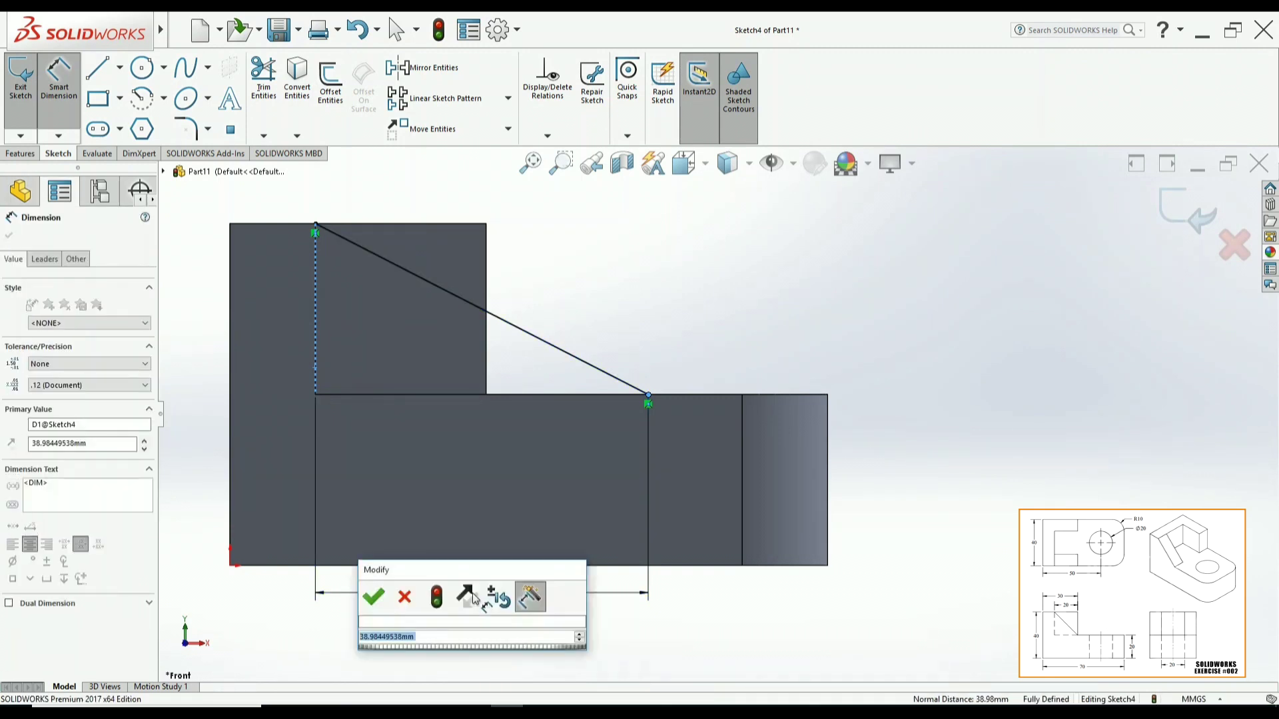
{"action": "type", "text": "30"}
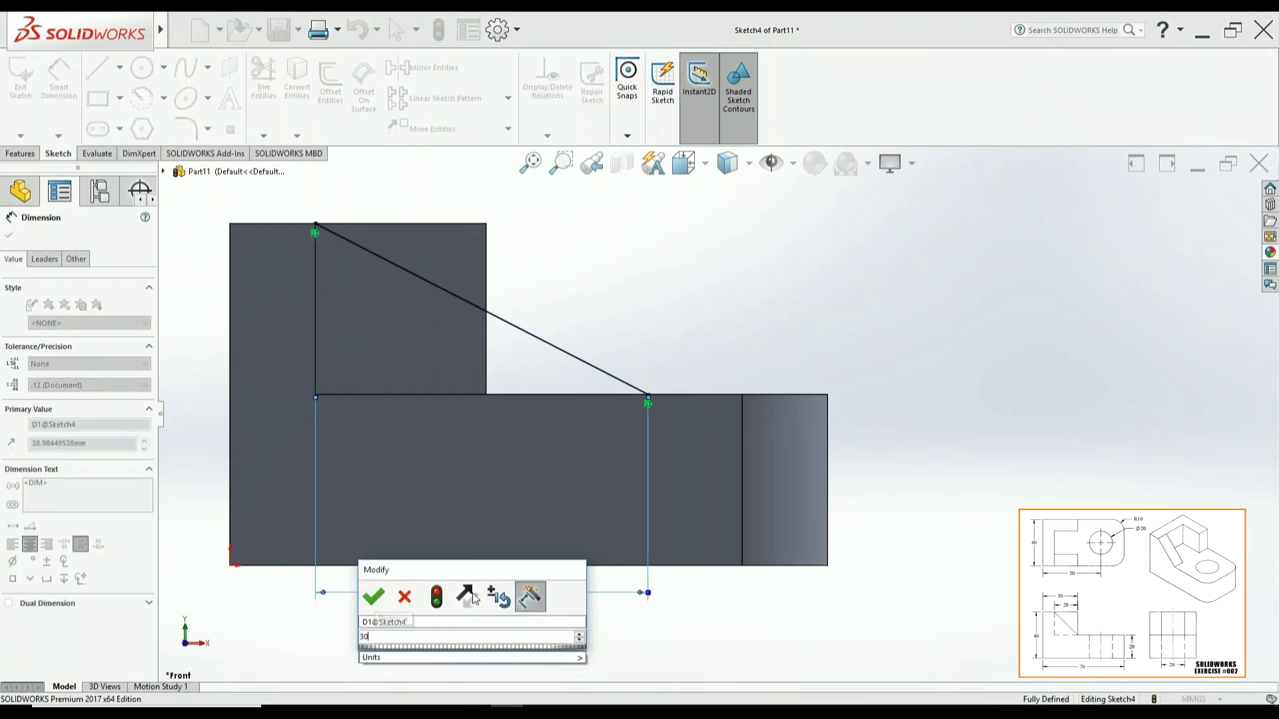
{"action": "key", "text": "Return"}
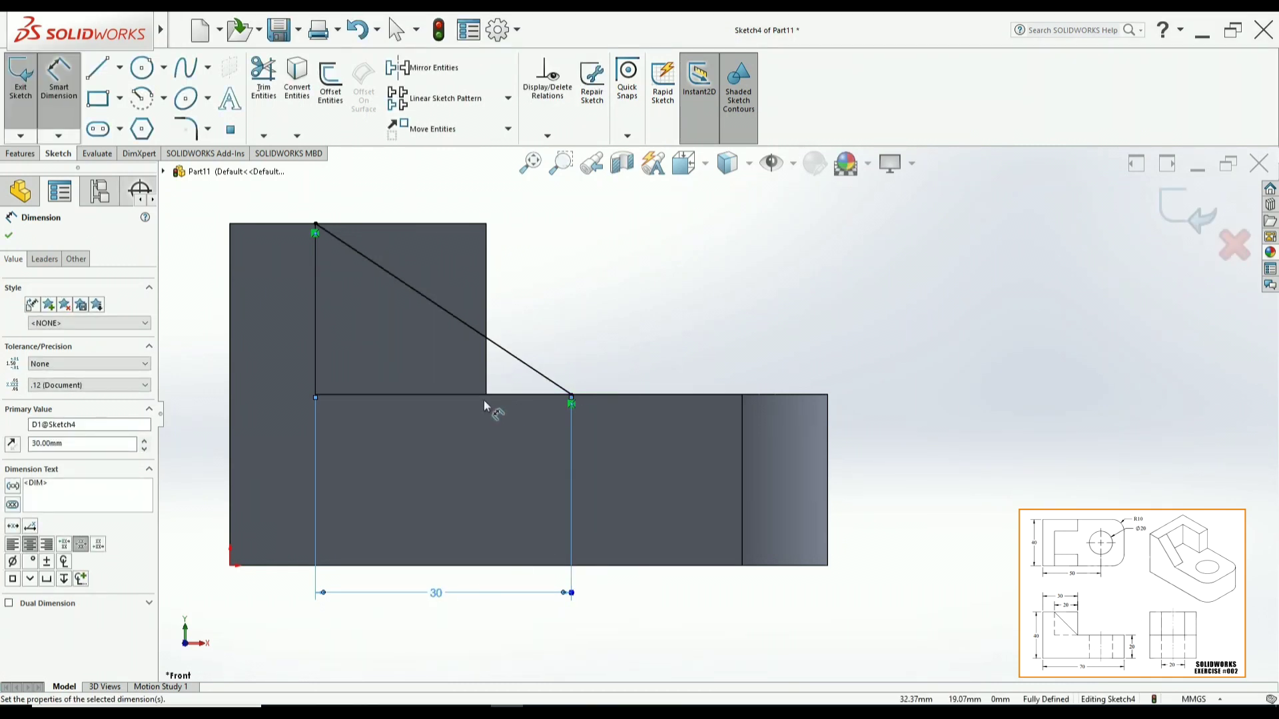
Change that distance to 20 mm so the rib sketch is fully defined
{"action": "double_click", "coordinate": [434, 593]}
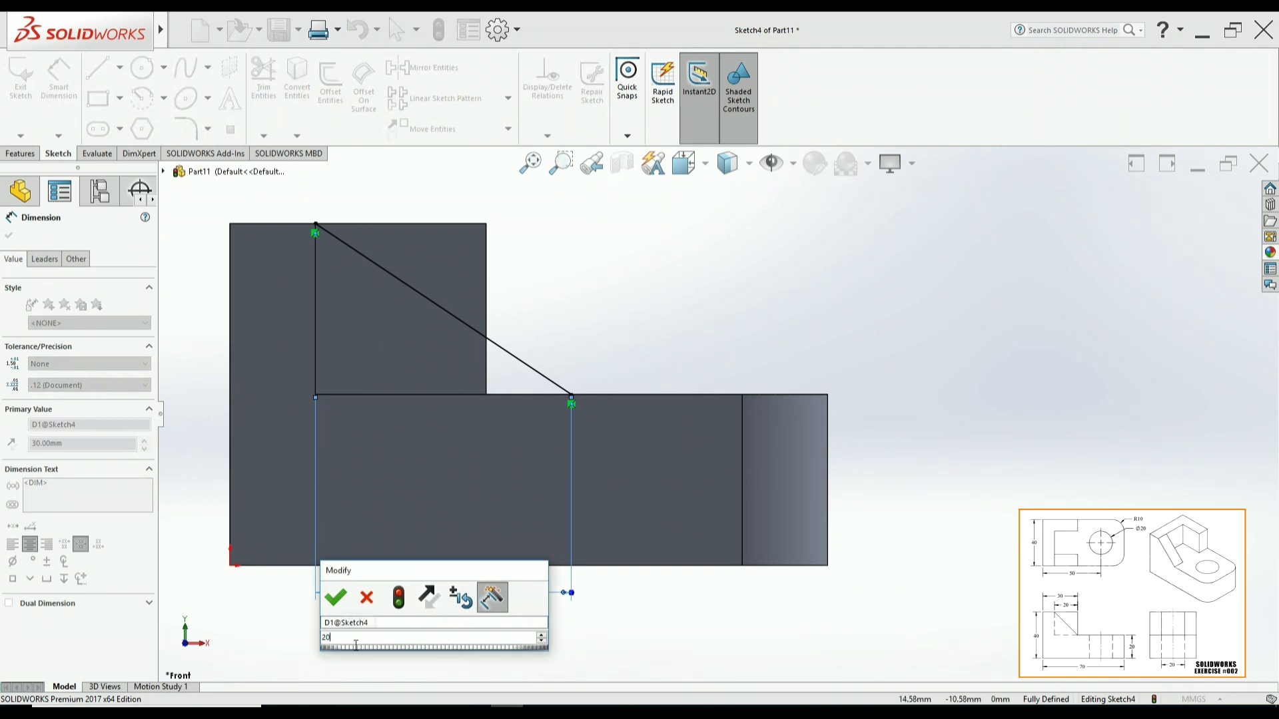
{"action": "key", "text": "Return"}
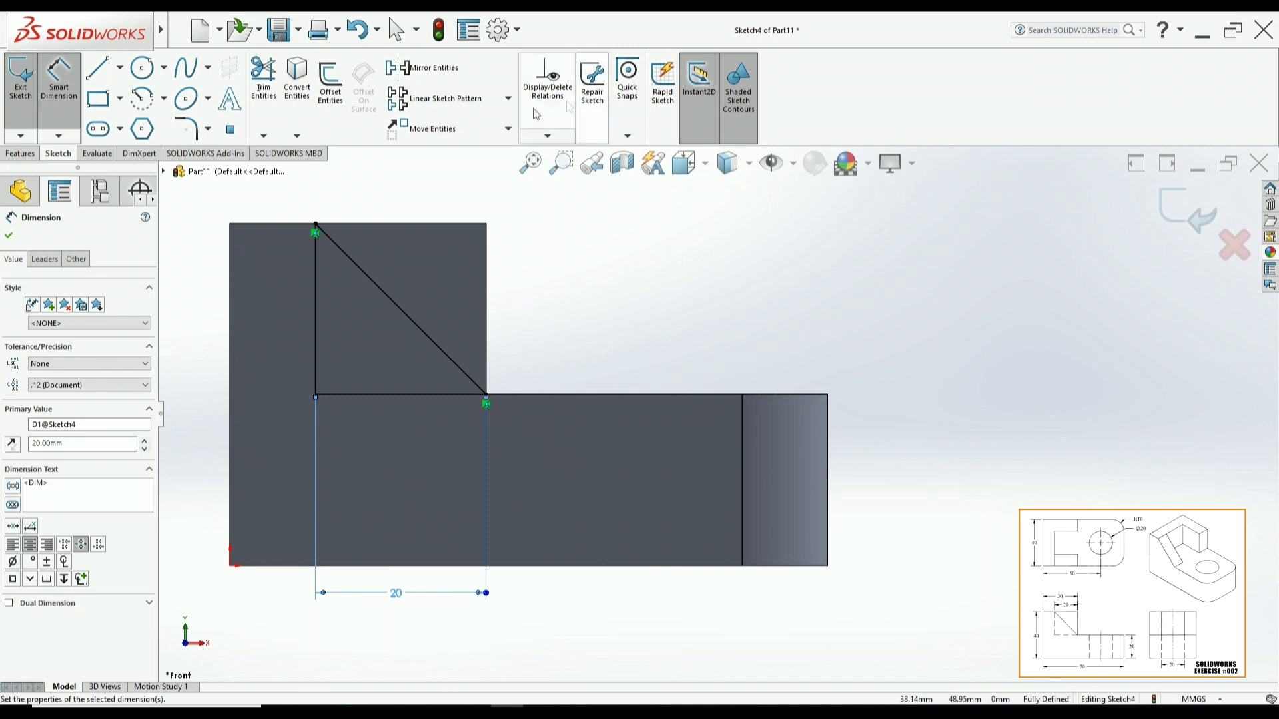
{"action": "middle_click_drag", "start_coordinate": [614, 358], "coordinate": [309, 344]}
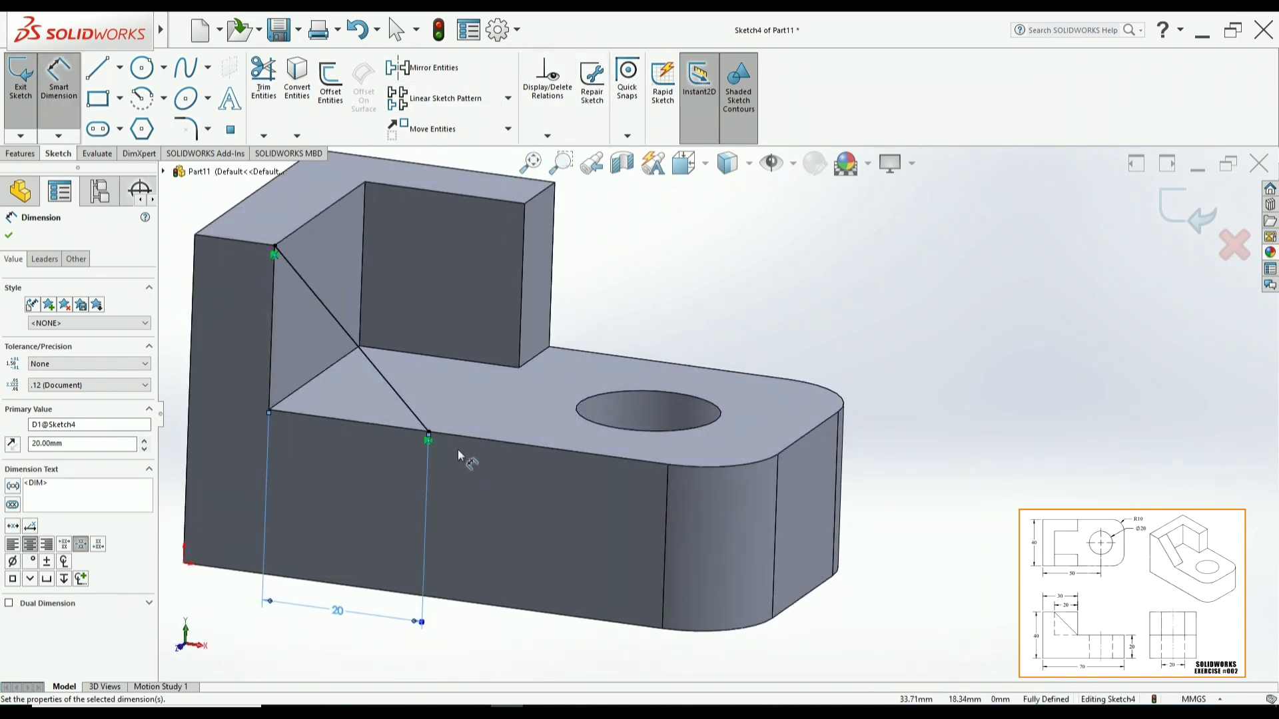
{"action": "middle_click_drag", "start_coordinate": [933, 414], "coordinate": [817, 413]}
{"action": "key", "text": "Escape"}
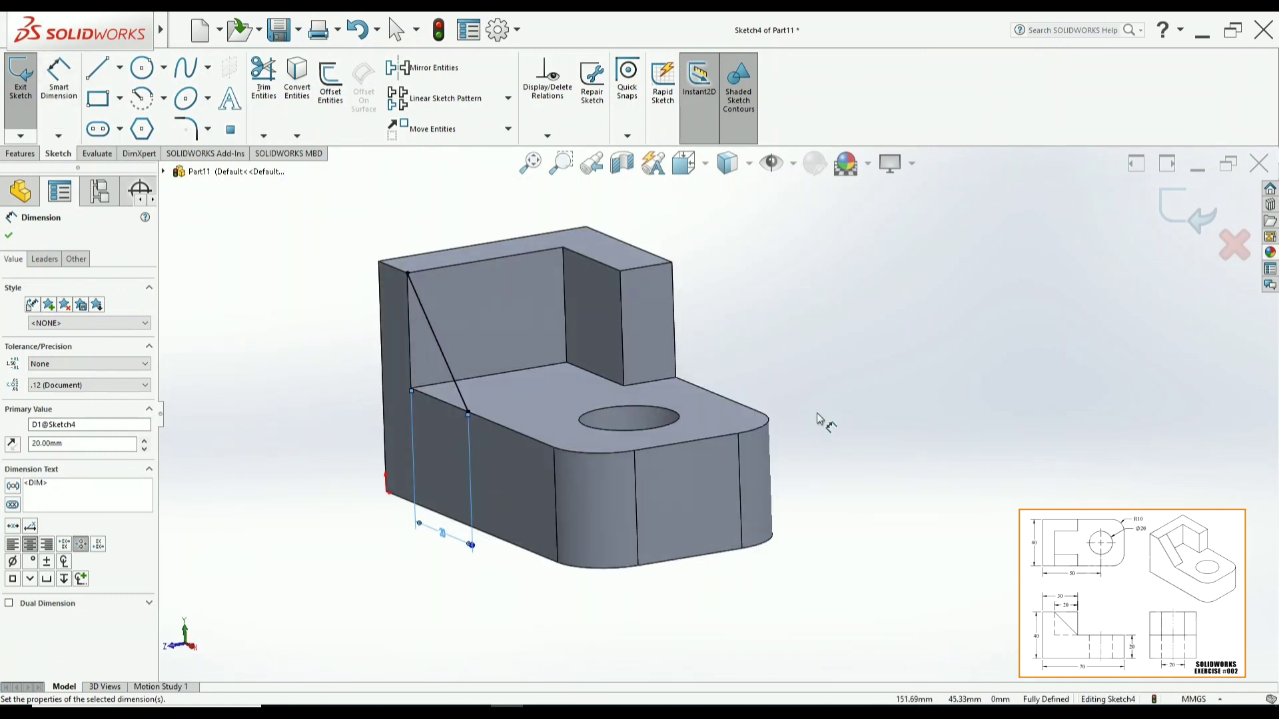
{"action": "left_click", "coordinate": [1021, 350]}
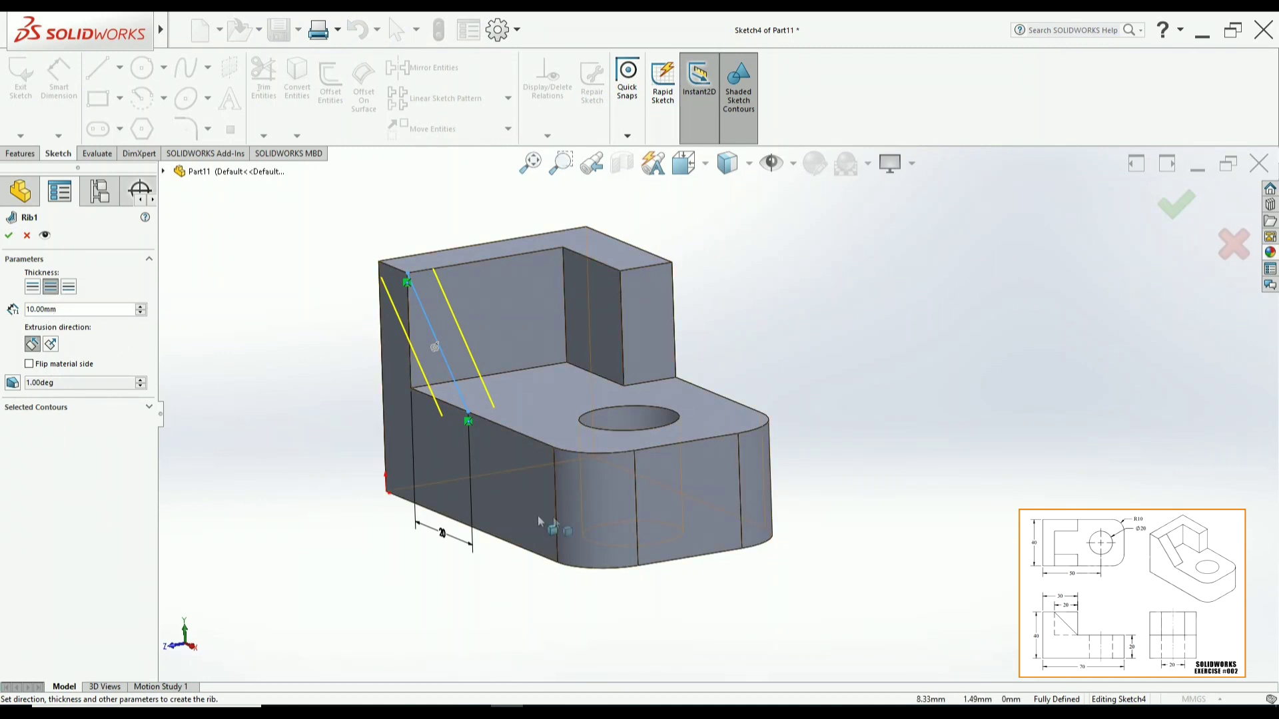
Build Rib1 from the sketch line, 10 mm thick growing to one side
{"action": "middle_click_drag", "start_coordinate": [273, 399], "coordinate": [231, 336]}
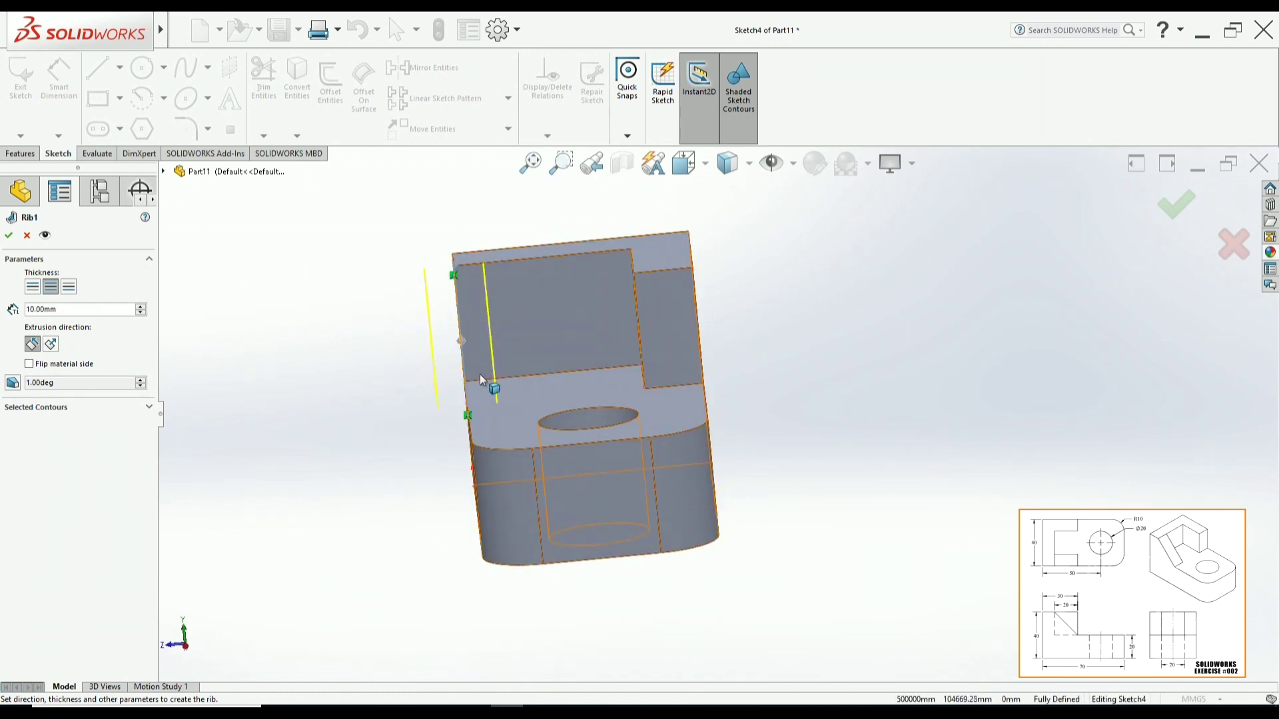
{"action": "left_click", "coordinate": [466, 413]}
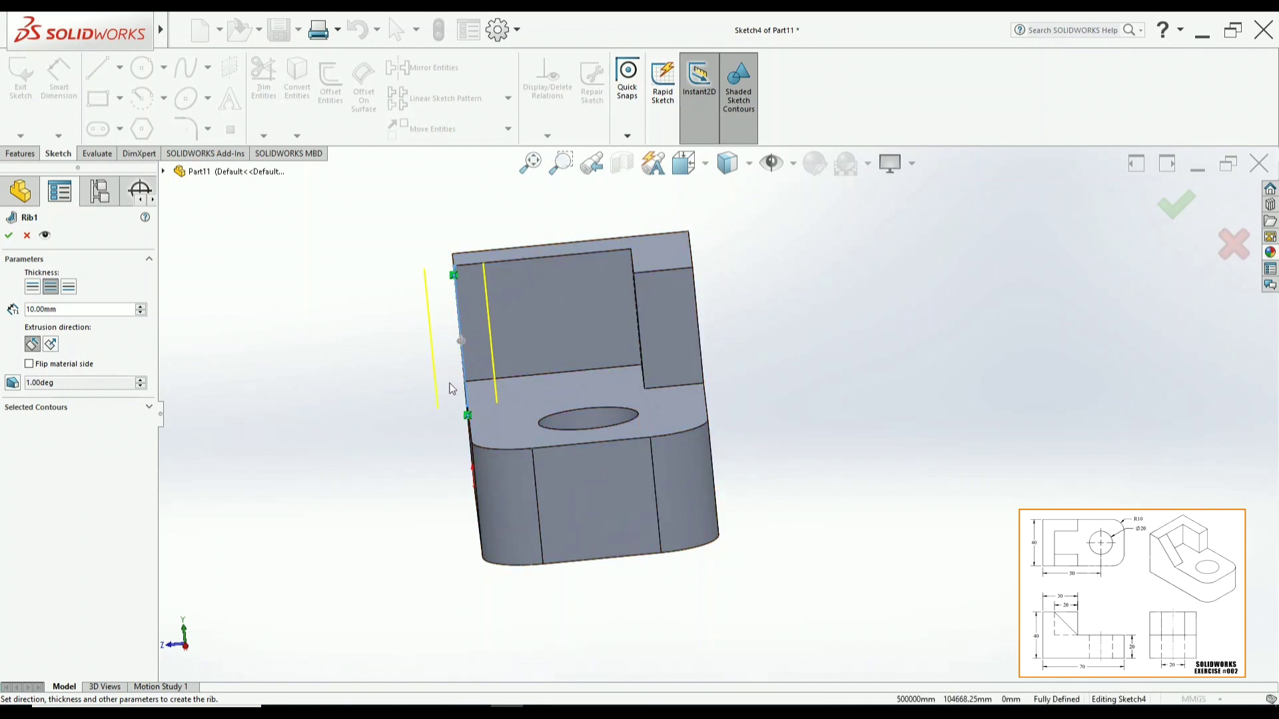
{"action": "middle_click_drag", "start_coordinate": [426, 382], "coordinate": [450, 430]}
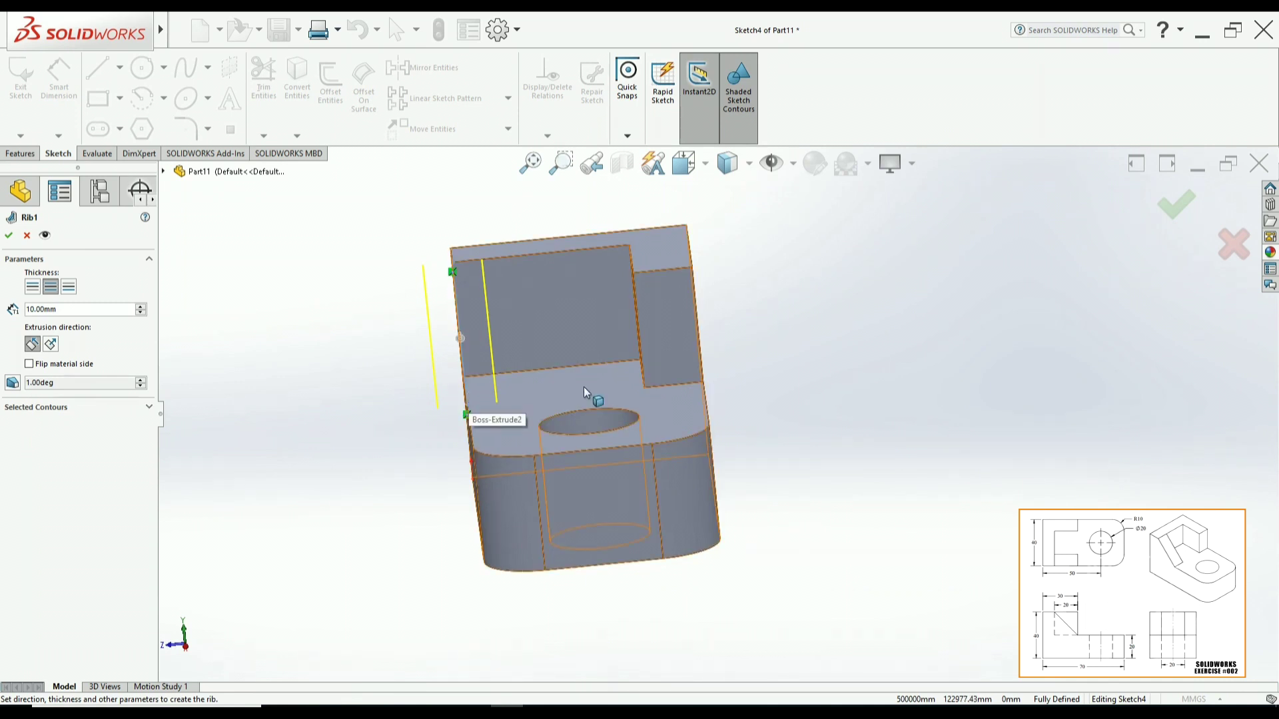
{"action": "left_click", "coordinate": [69, 287]}
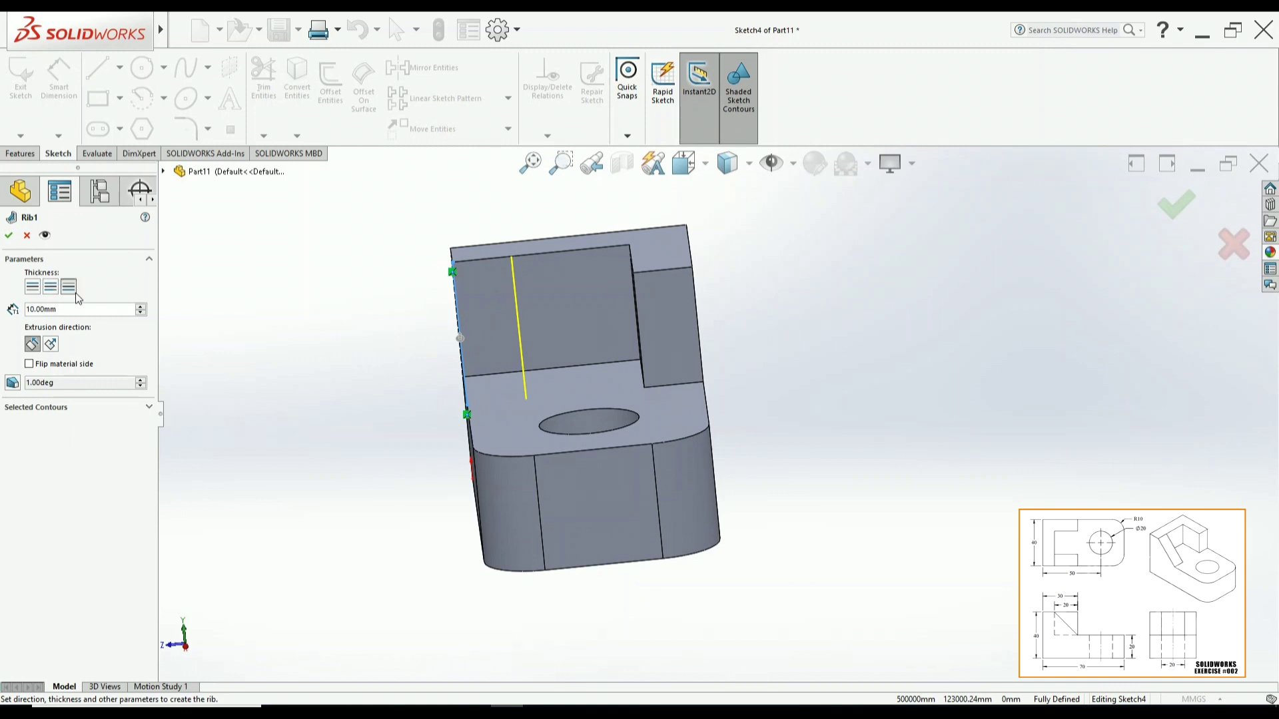
{"action": "middle_click_drag", "start_coordinate": [407, 422], "coordinate": [453, 407]}
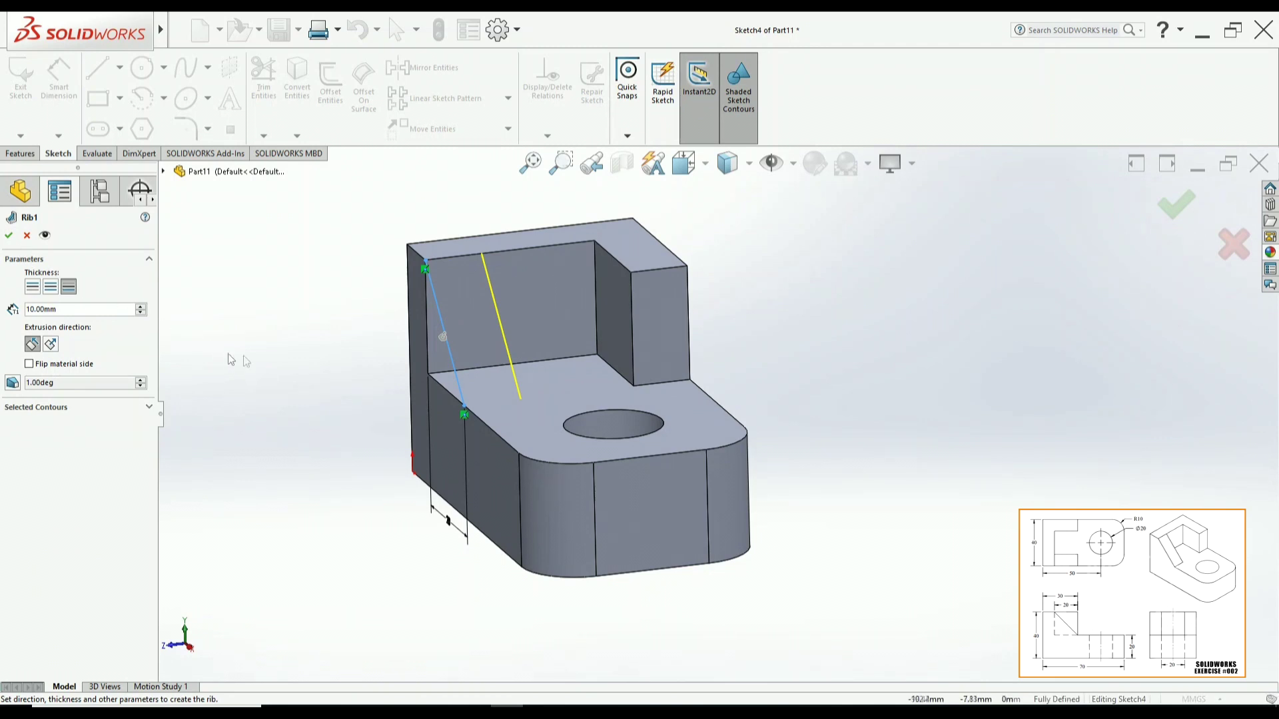
{"action": "middle_click_drag", "start_coordinate": [230, 360], "coordinate": [415, 344]}
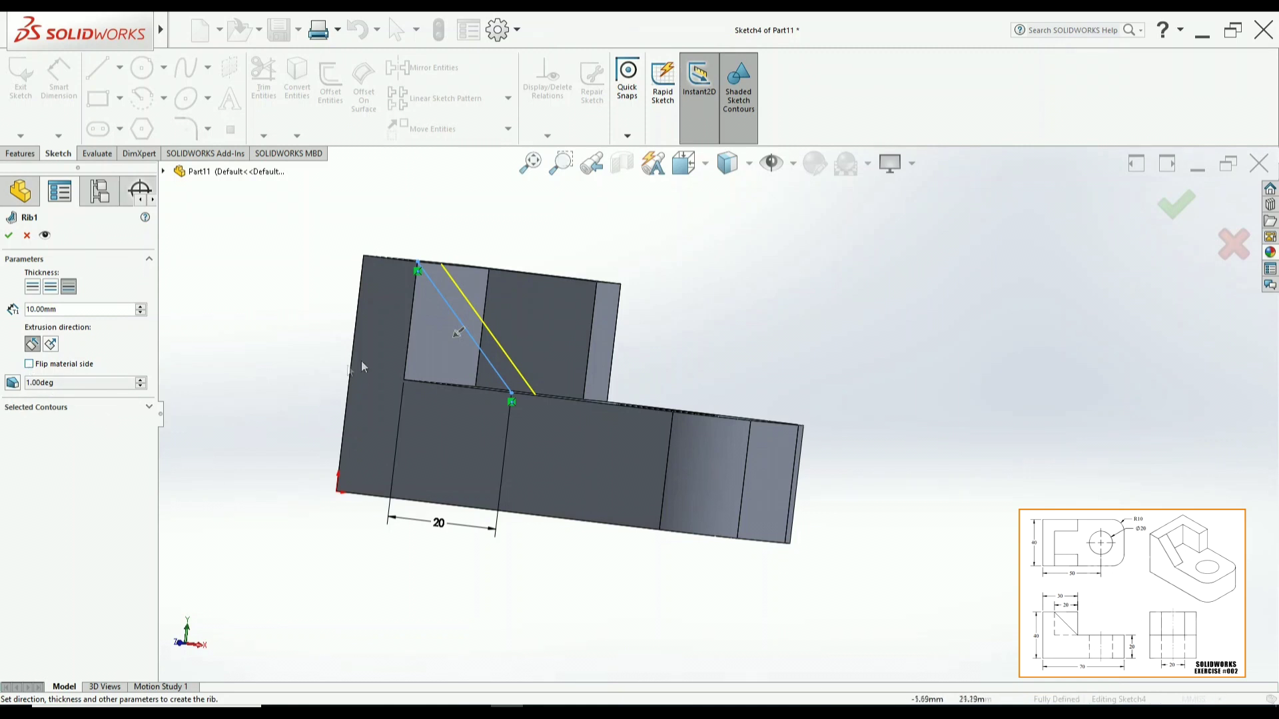
{"action": "middle_click_drag", "start_coordinate": [331, 328], "coordinate": [283, 363]}
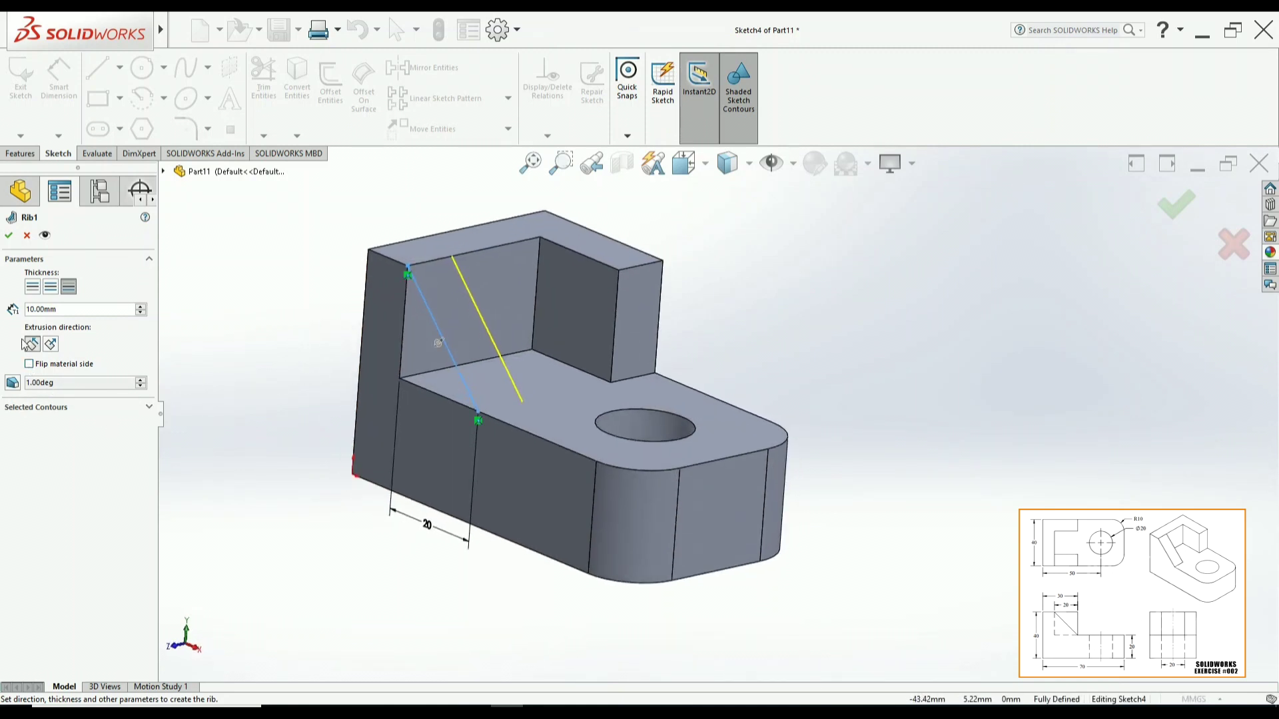
{"action": "left_click", "coordinate": [9, 237]}
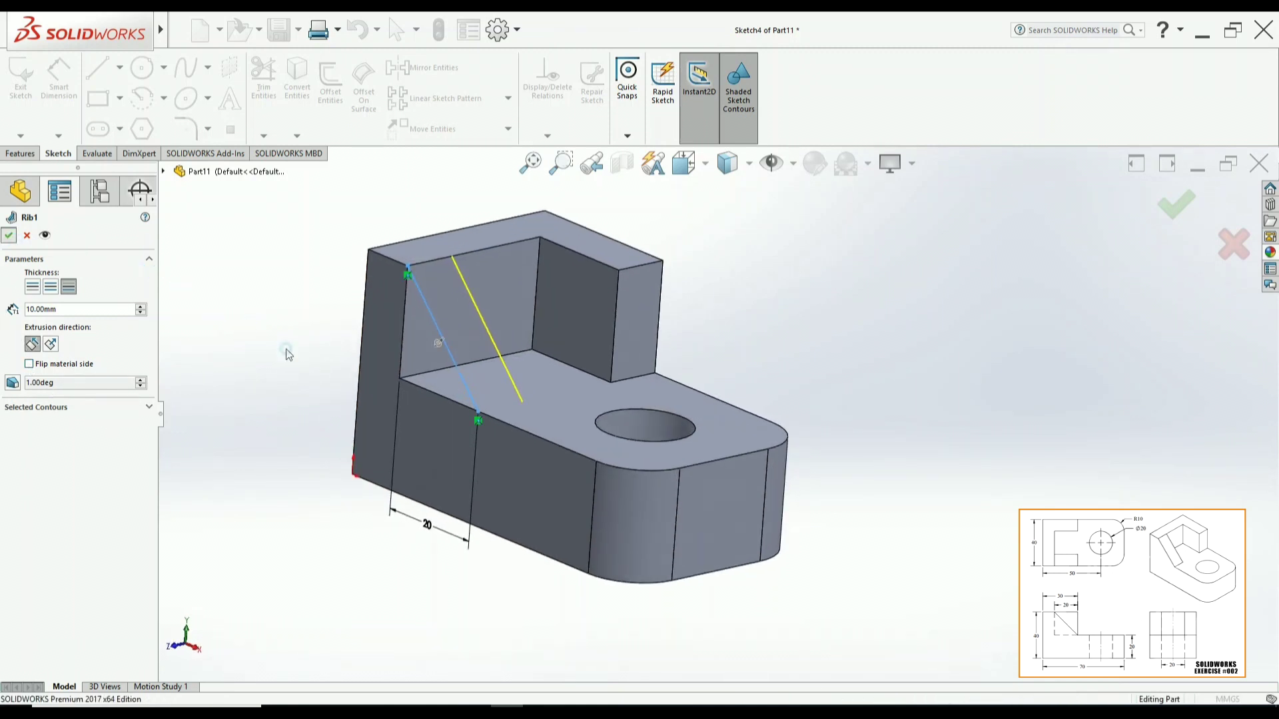
Orbit and zoom around the finished part to inspect the new rib
{"action": "scroll", "coordinate": [381, 469], "scroll_direction": "up", "scroll_amount": 3}
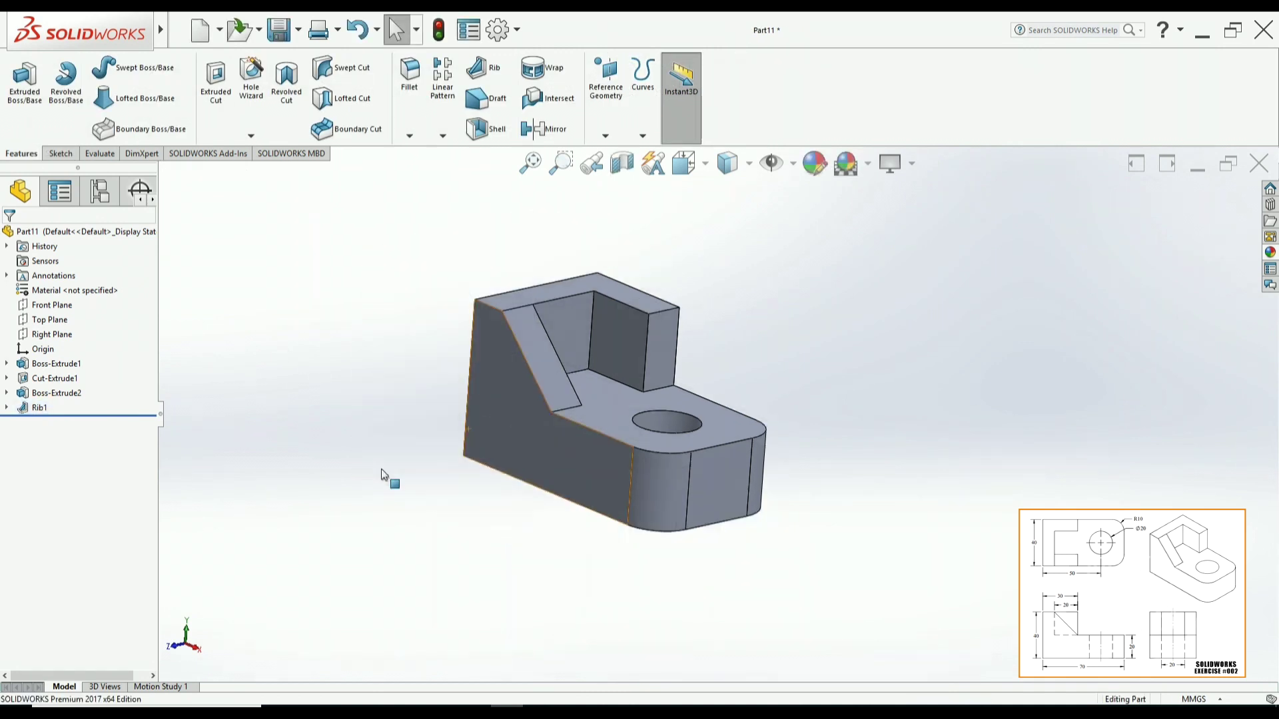
{"action": "scroll", "coordinate": [735, 455], "scroll_direction": "down", "scroll_amount": 1}
{"action": "middle_click_drag", "start_coordinate": [705, 459], "coordinate": [715, 541]}
{"action": "scroll", "coordinate": [753, 396], "scroll_direction": "up", "scroll_amount": 2}
{"action": "scroll", "coordinate": [670, 481], "scroll_direction": "down", "scroll_amount": 2}
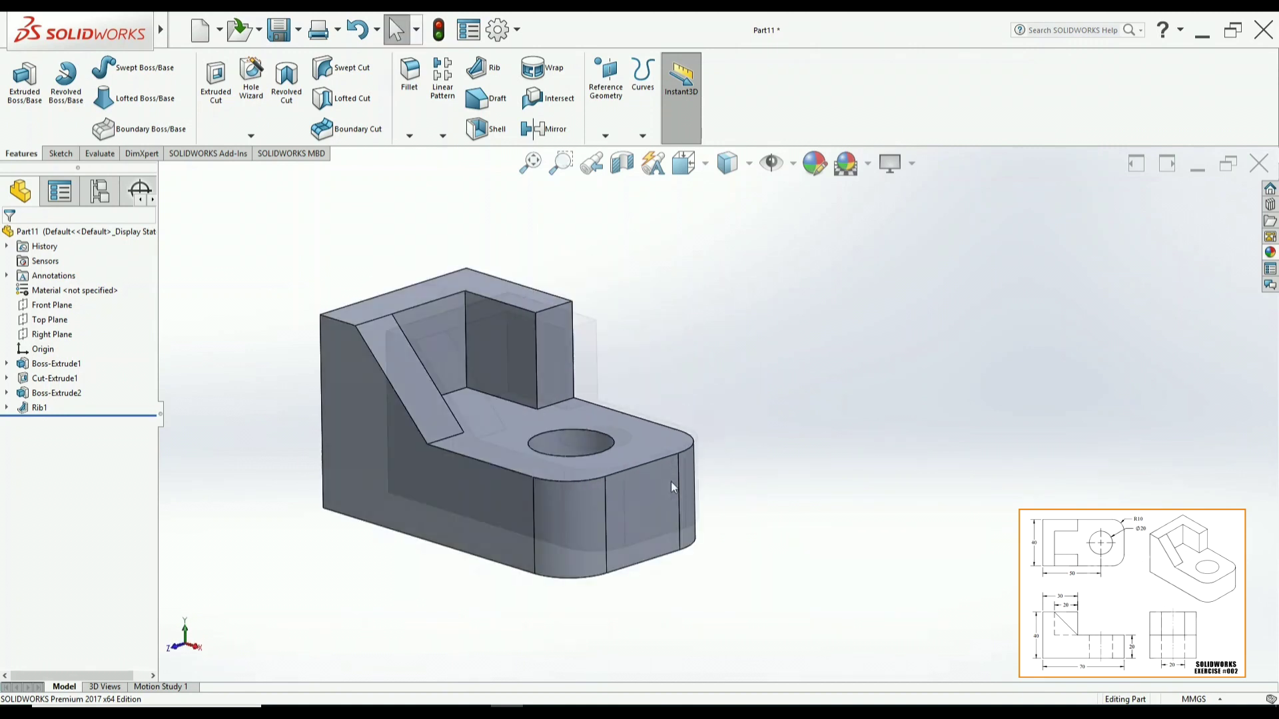
{"action": "scroll", "coordinate": [740, 457], "scroll_direction": "up", "scroll_amount": 2}
{"action": "scroll", "coordinate": [689, 449], "scroll_direction": "down", "scroll_amount": 2}
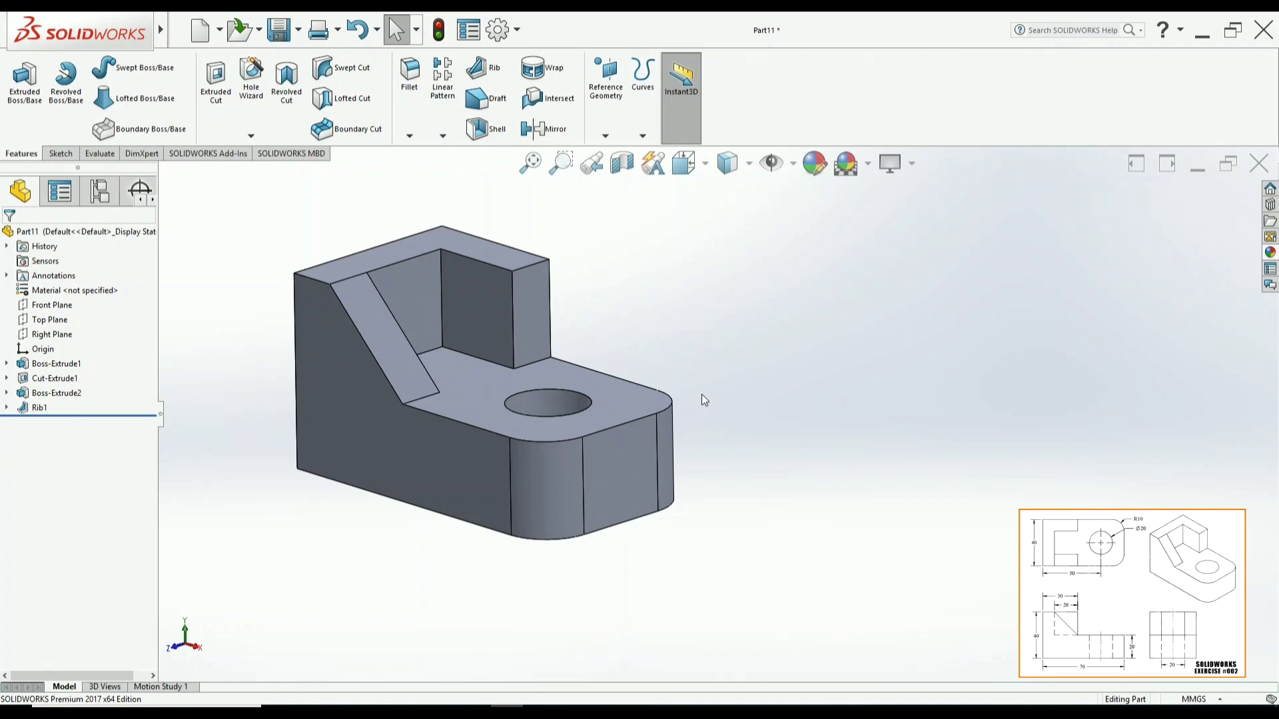
{"action": "scroll", "coordinate": [701, 394], "scroll_direction": "down", "scroll_amount": 1}
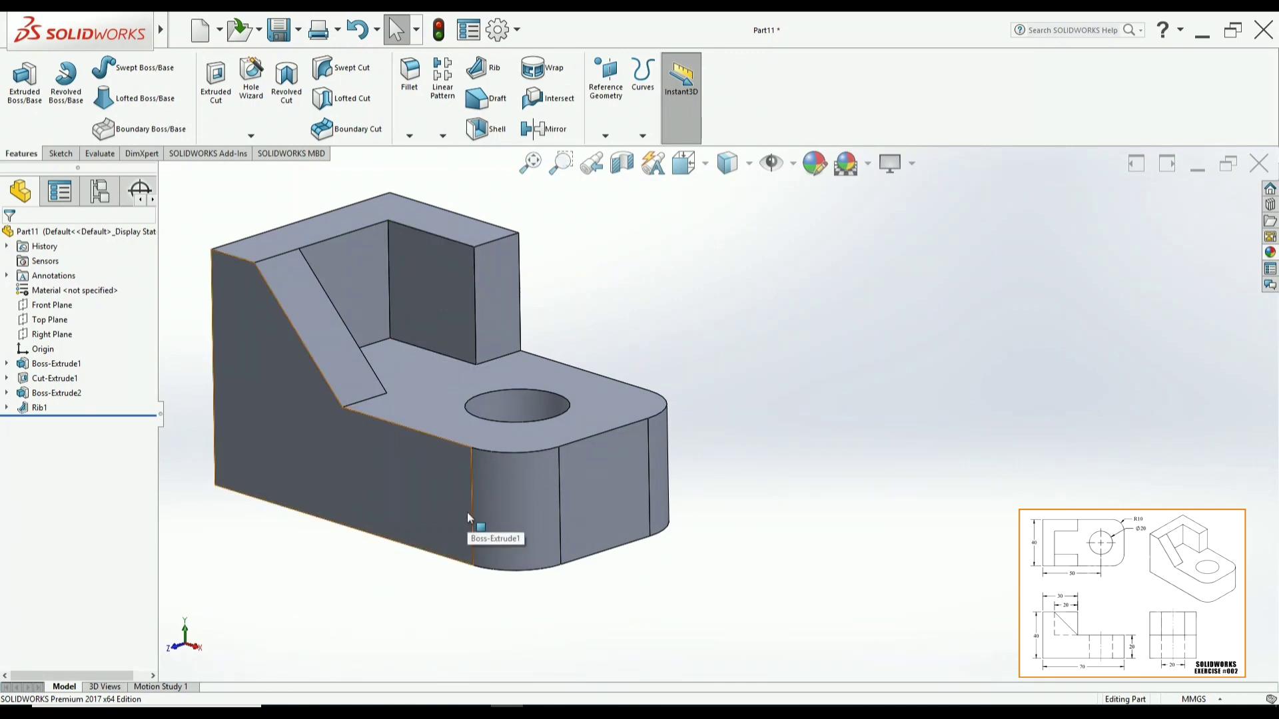
Switch the part to the standard Isometric view
{"action": "left_click", "coordinate": [696, 170]}
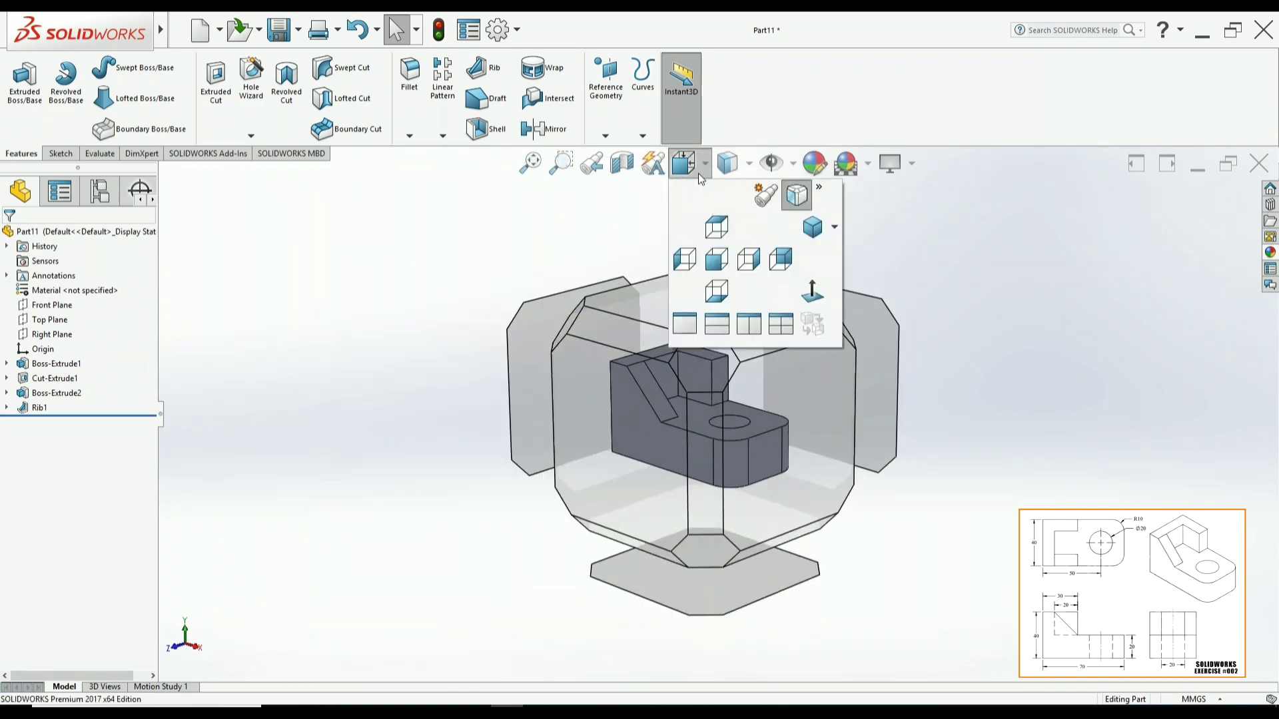
{"action": "left_click", "coordinate": [811, 228]}
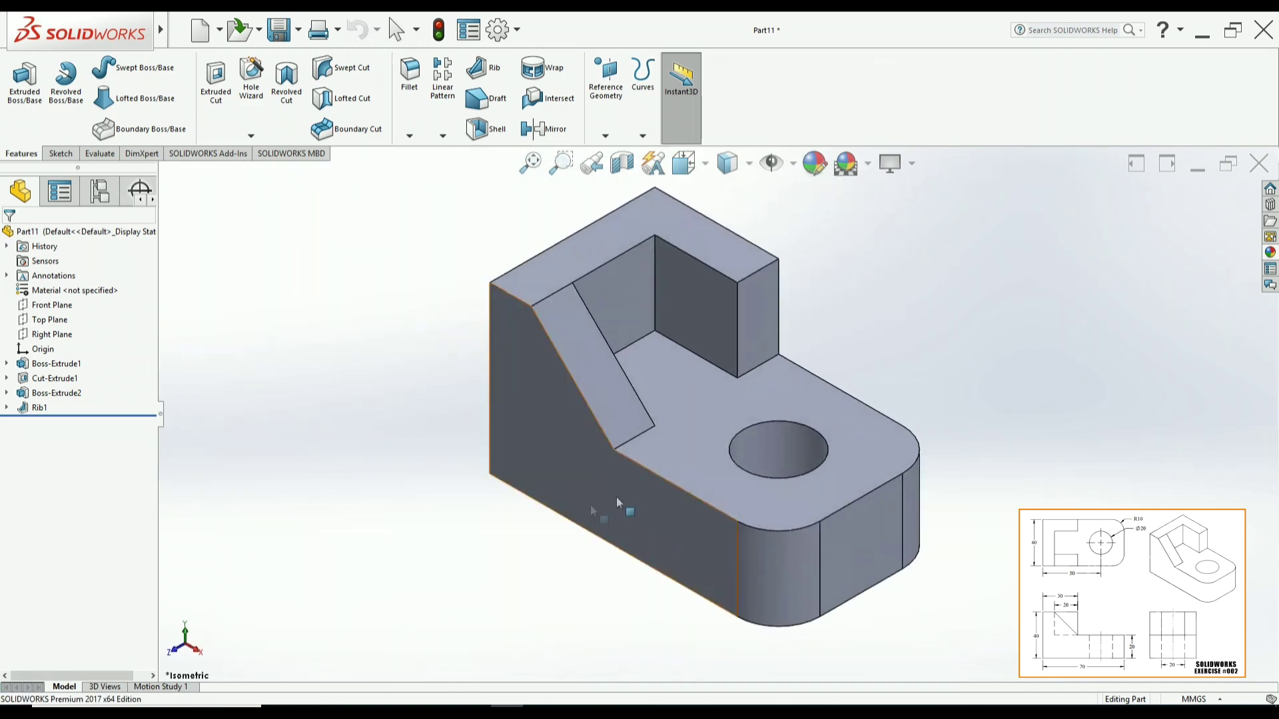
{"action": "scroll", "coordinate": [799, 426], "scroll_direction": "down", "scroll_amount": 6}
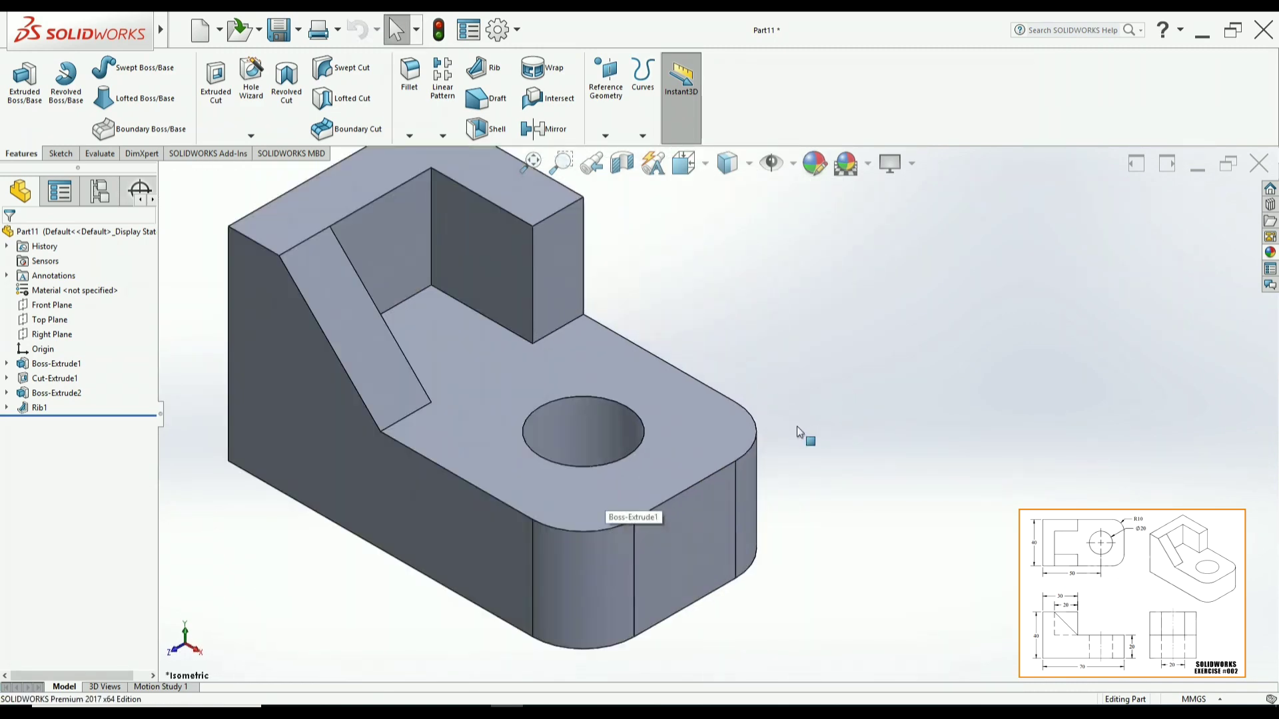
{"action": "scroll", "coordinate": [766, 410], "scroll_direction": "down", "scroll_amount": 2}
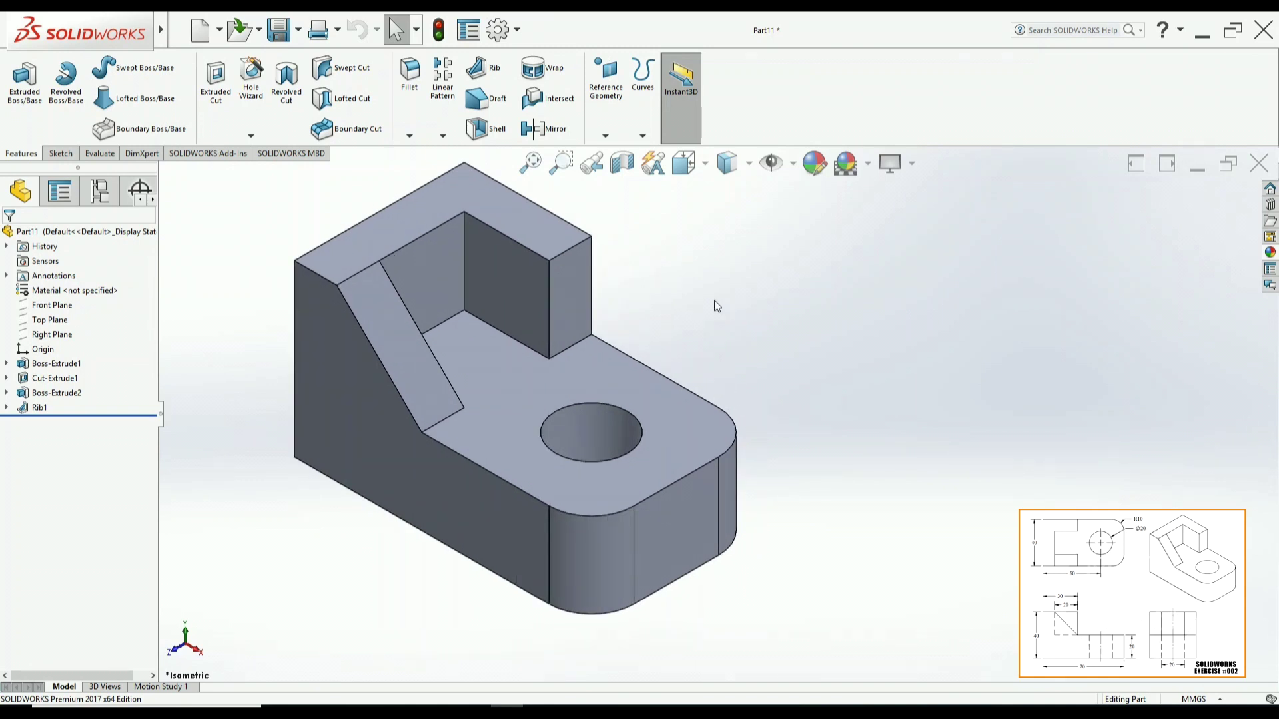
{"action": "scroll", "coordinate": [714, 306], "scroll_direction": "up", "scroll_amount": 3}
{"action": "scroll", "coordinate": [728, 302], "scroll_direction": "down", "scroll_amount": 2}
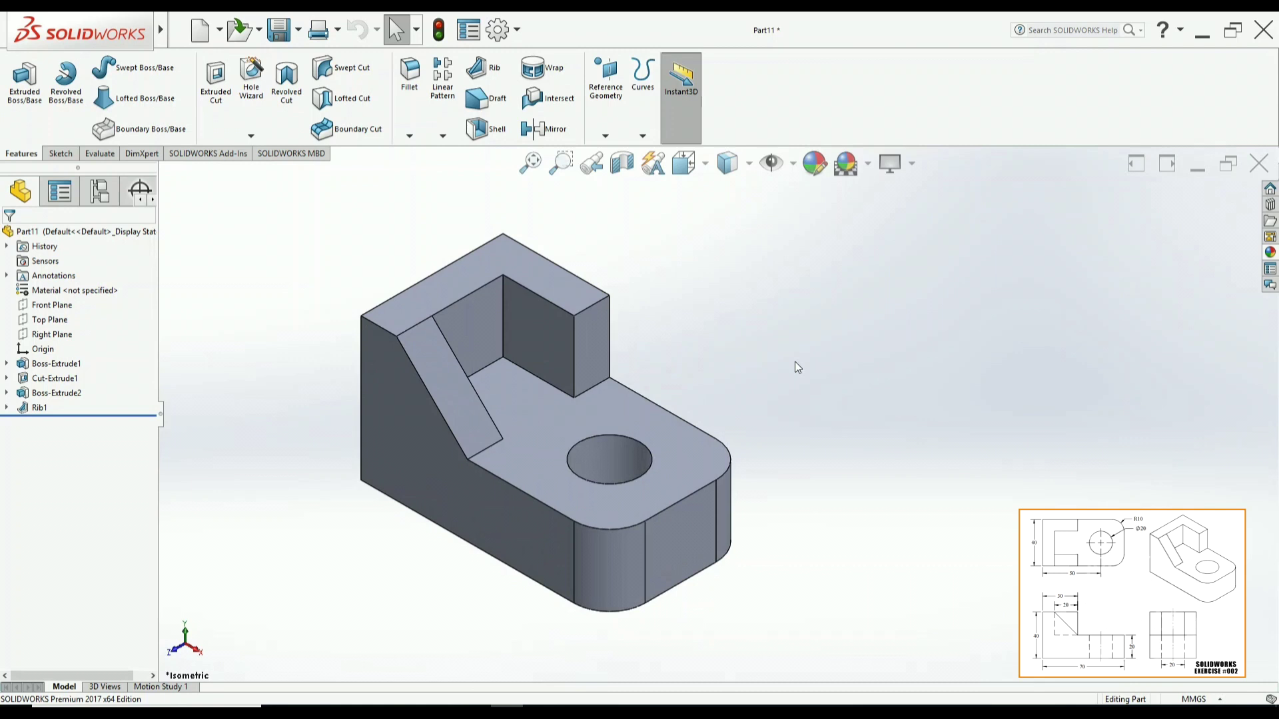
{"action": "scroll", "coordinate": [814, 374], "scroll_direction": "down", "scroll_amount": 2}
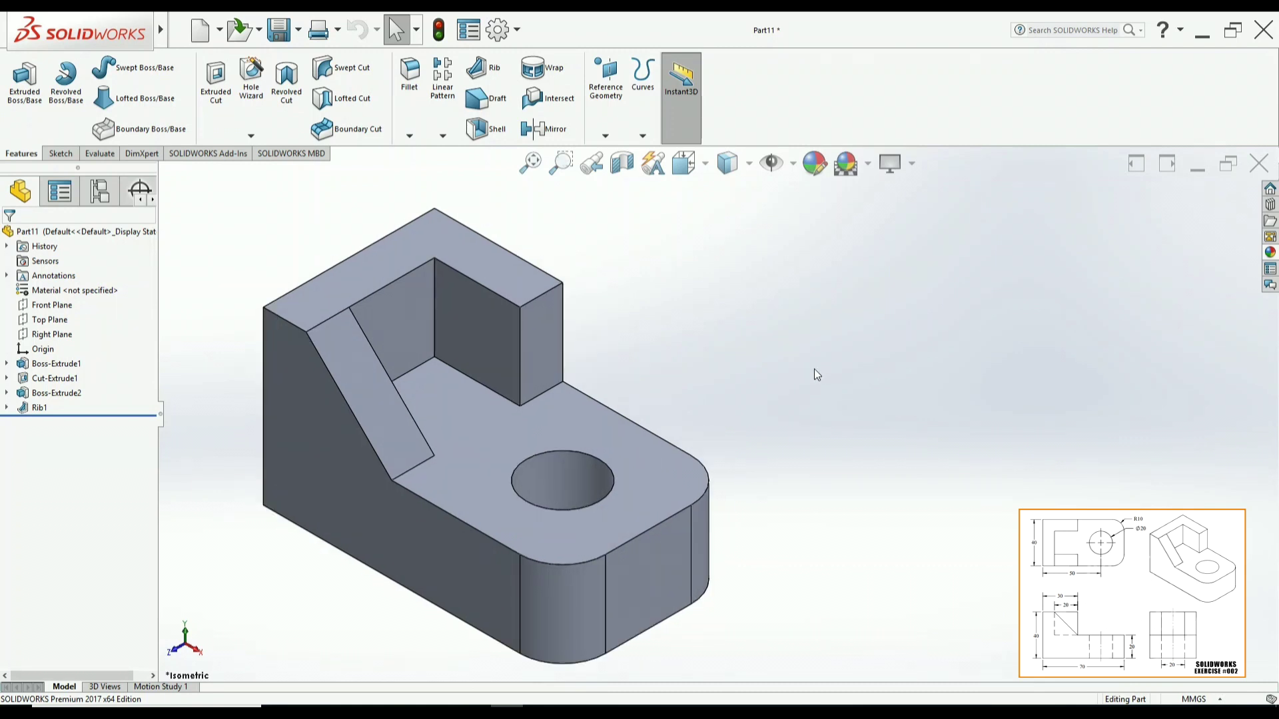
{"action": "left_click", "coordinate": [815, 166]}
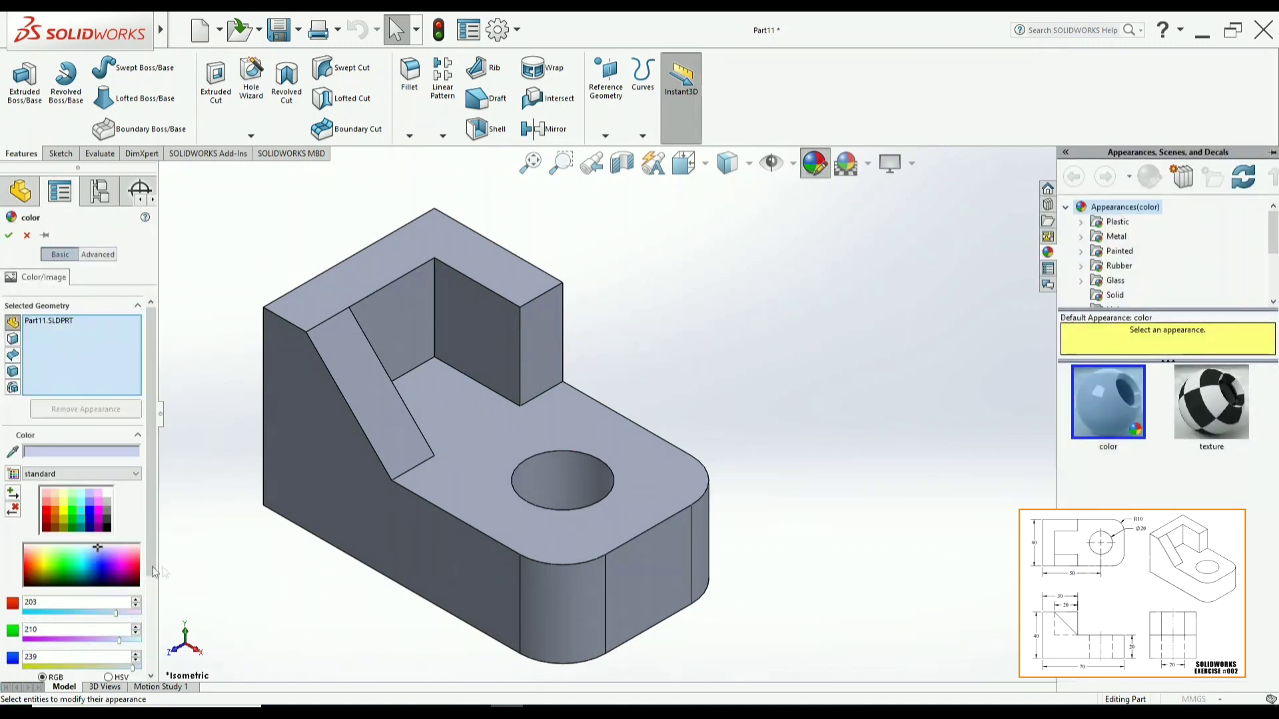
Colour the whole part dark teal (RGB 0, 192, 192) and confirm
{"action": "left_click", "coordinate": [81, 496]}
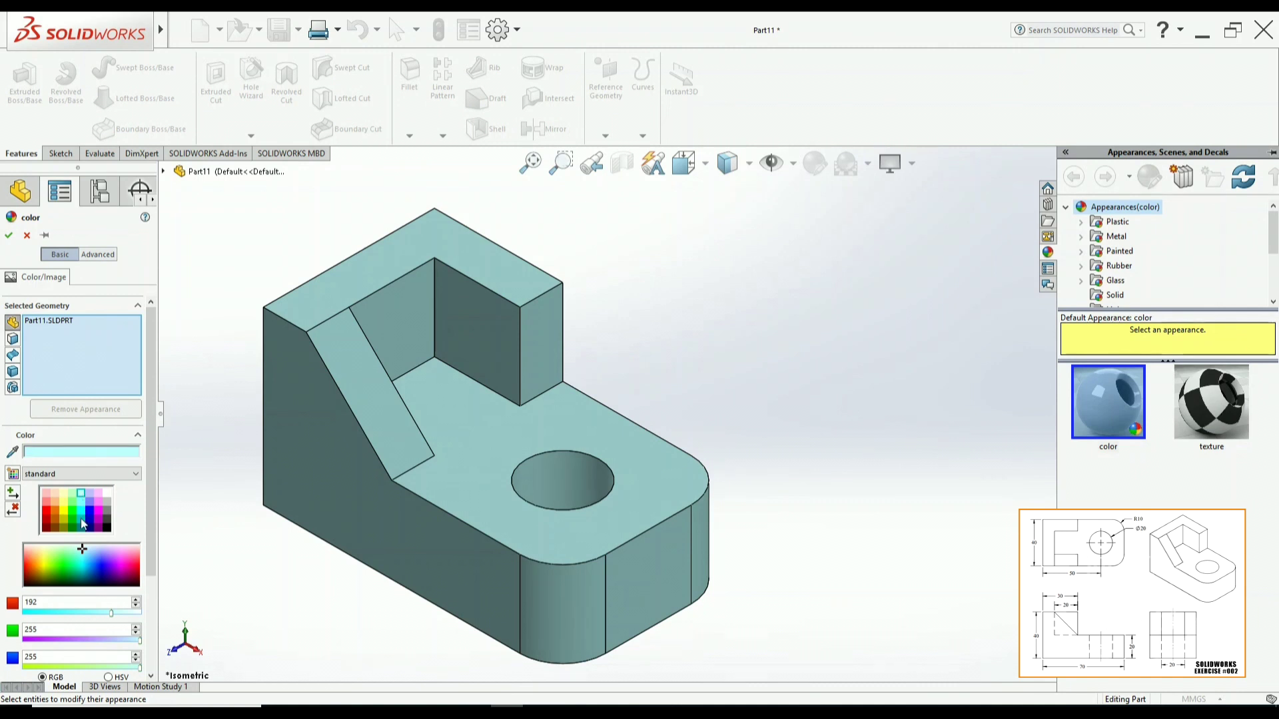
{"action": "left_click", "coordinate": [81, 520]}
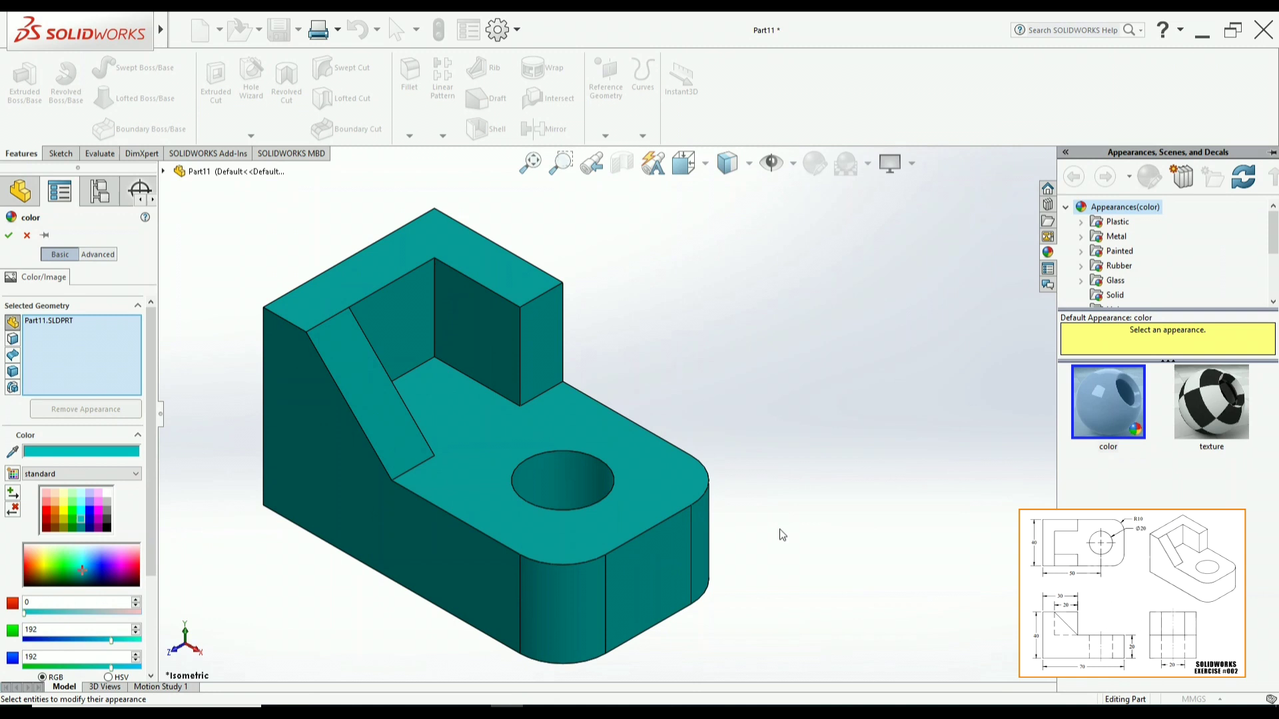
{"action": "left_click", "coordinate": [9, 236]}
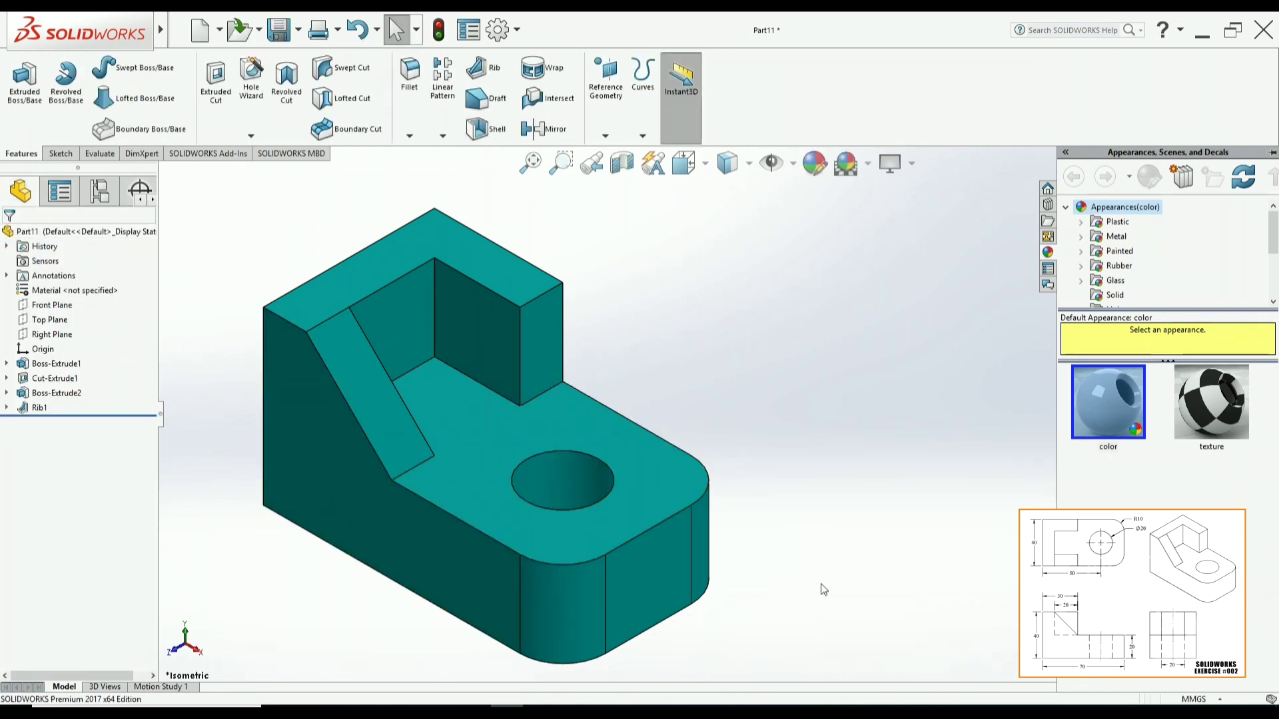